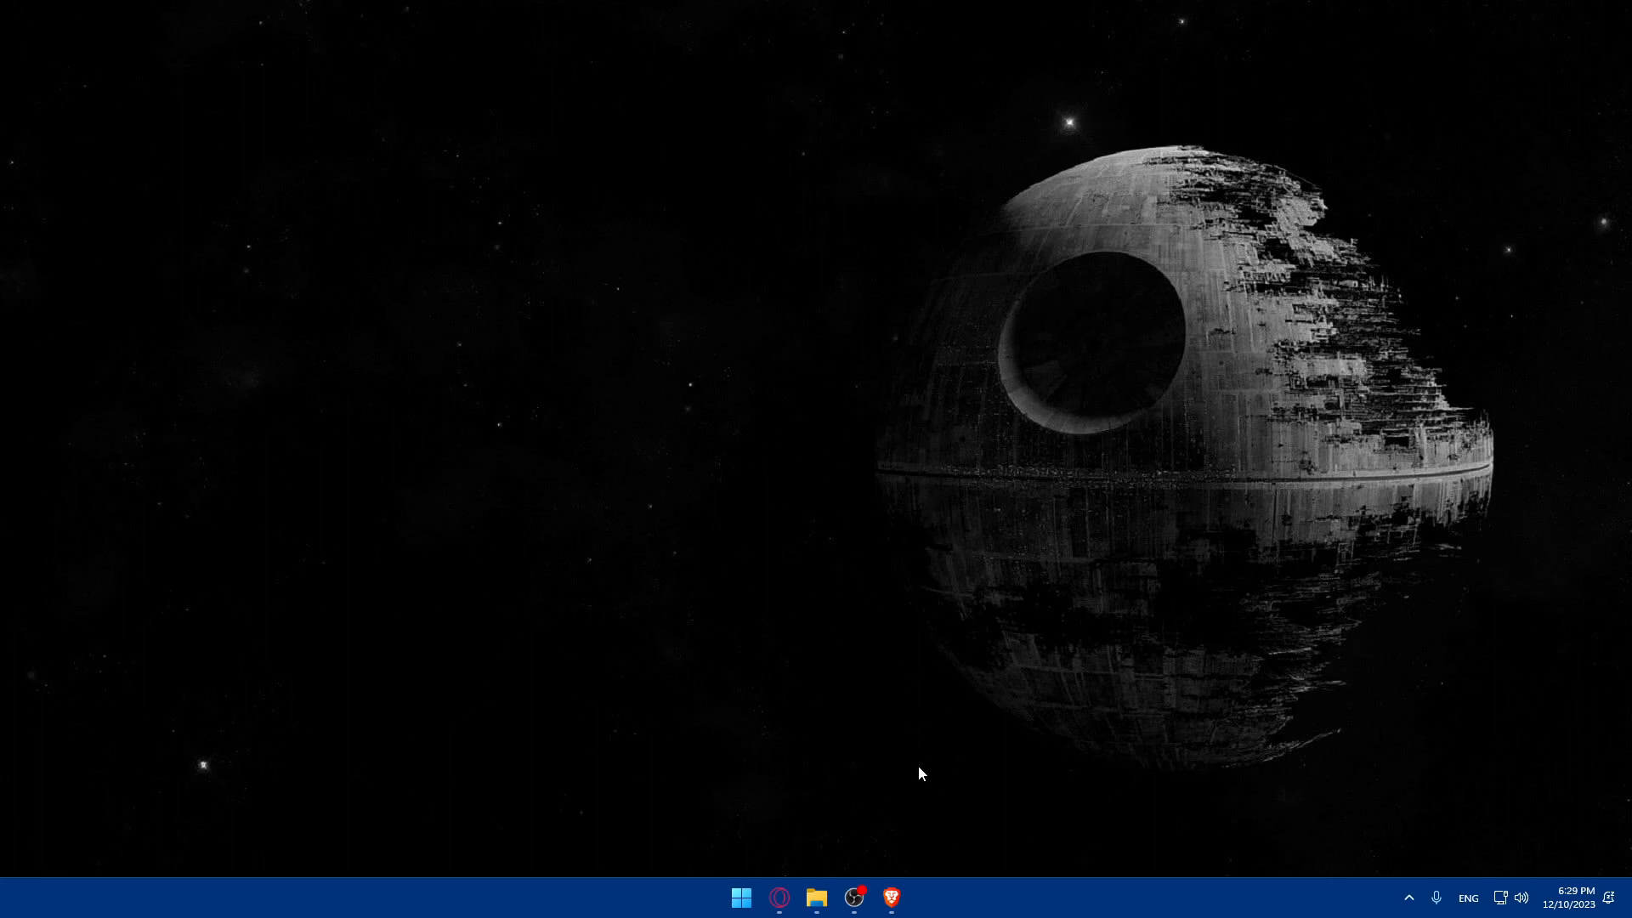
Launch Brave from the taskbar and load chromewebstore.google.com from the address bar.
left_click(854, 898)
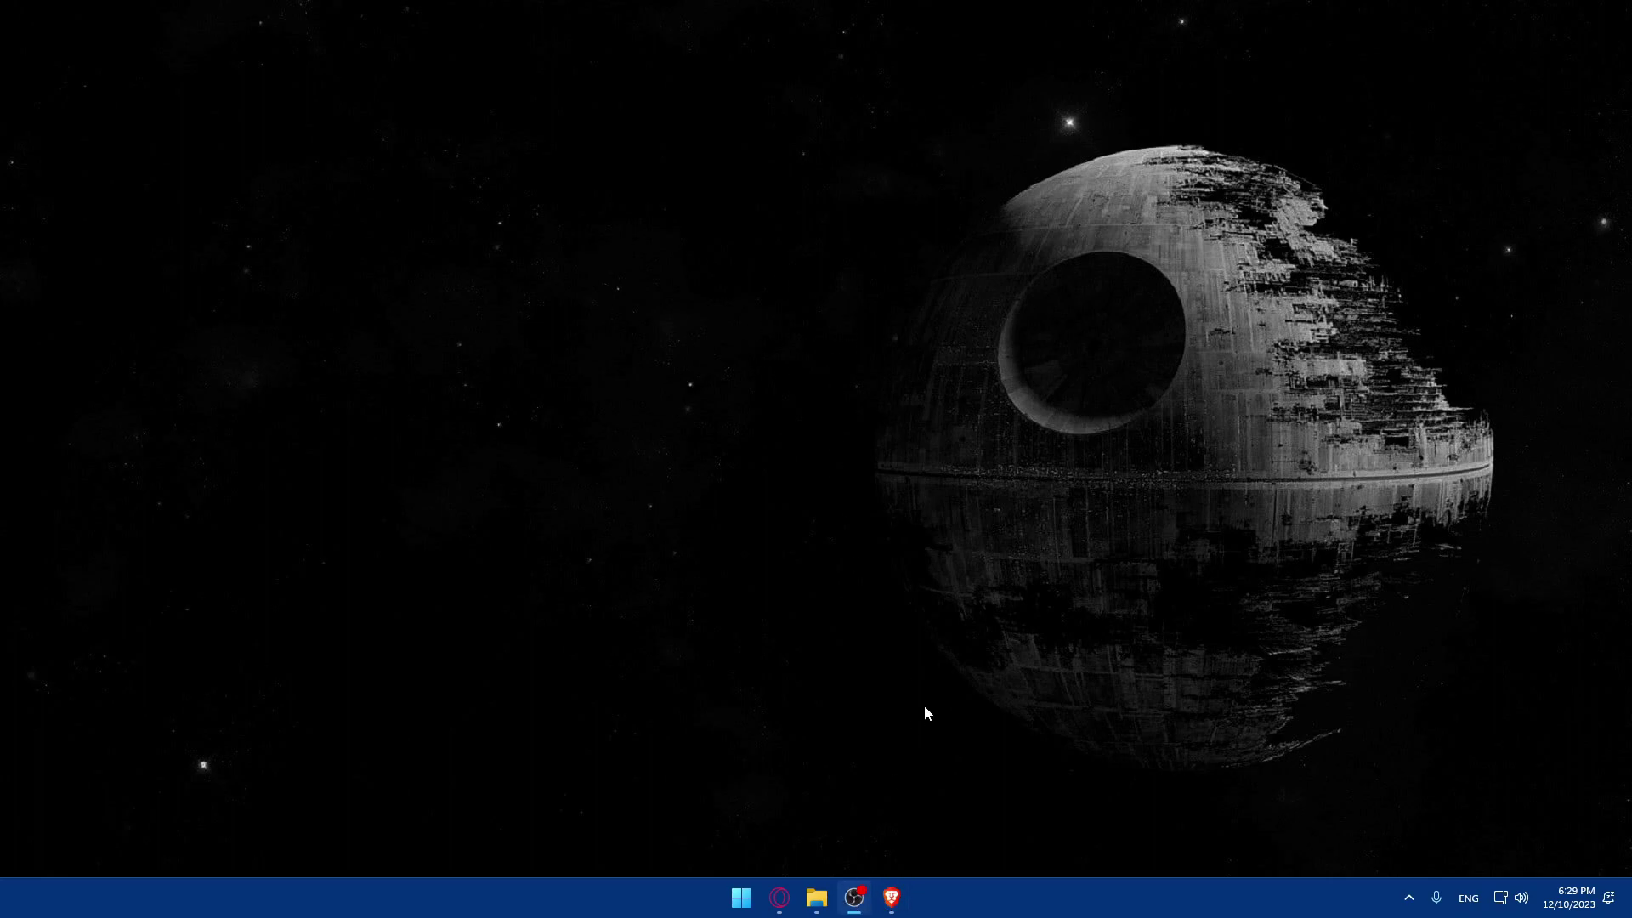
left_click(891, 897)
left_click(817, 898)
left_click(746, 381)
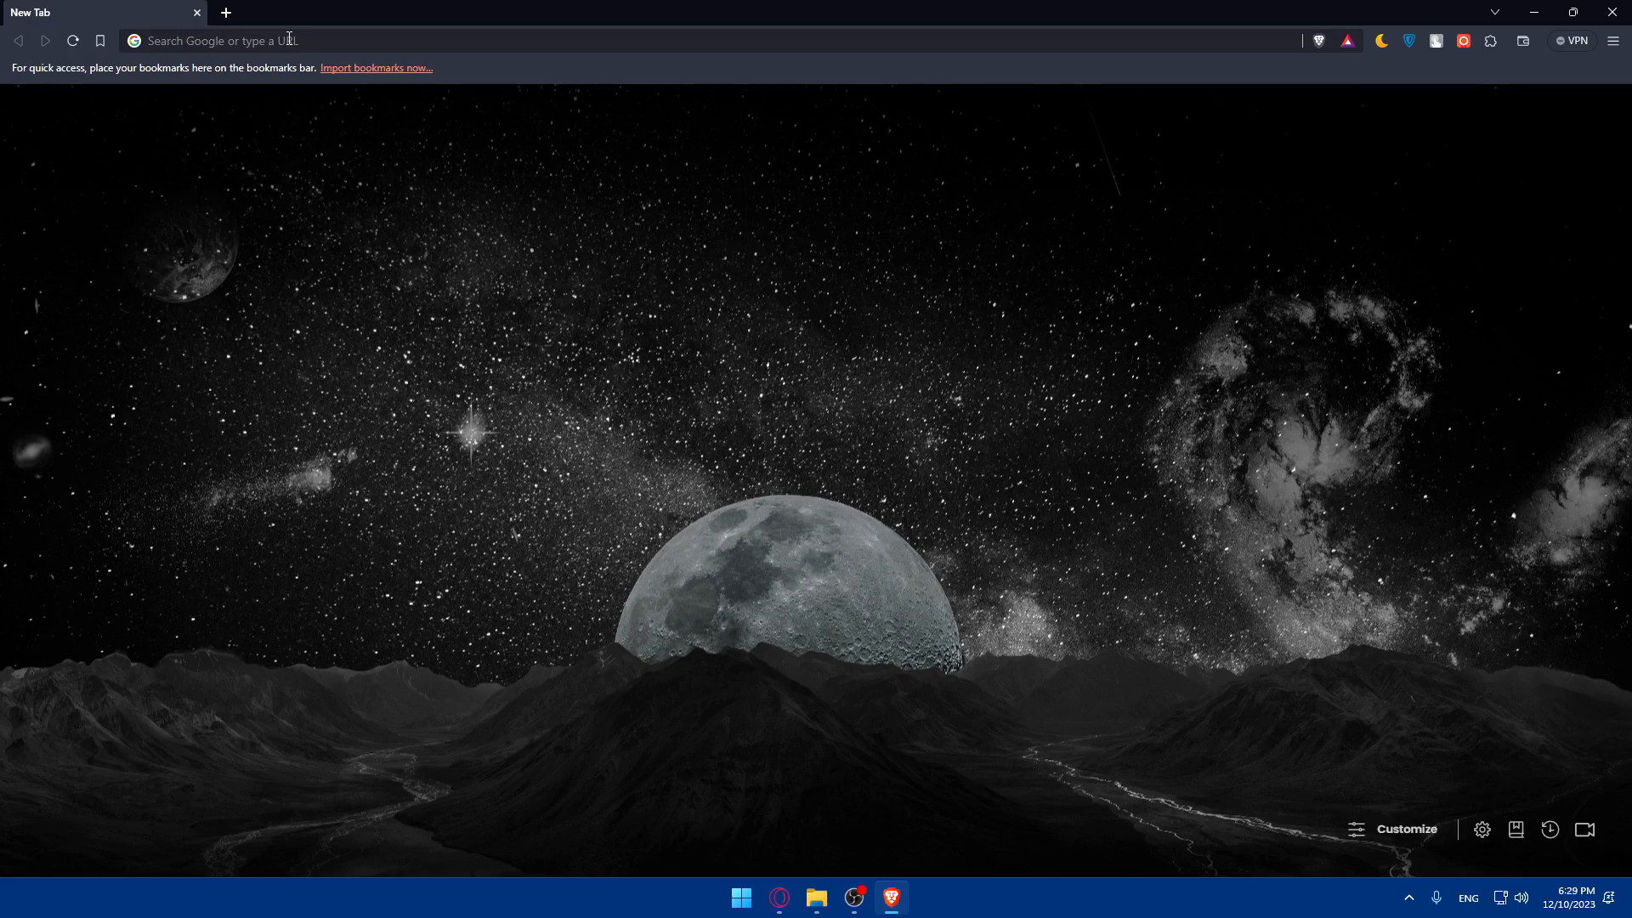
left_click(289, 40)
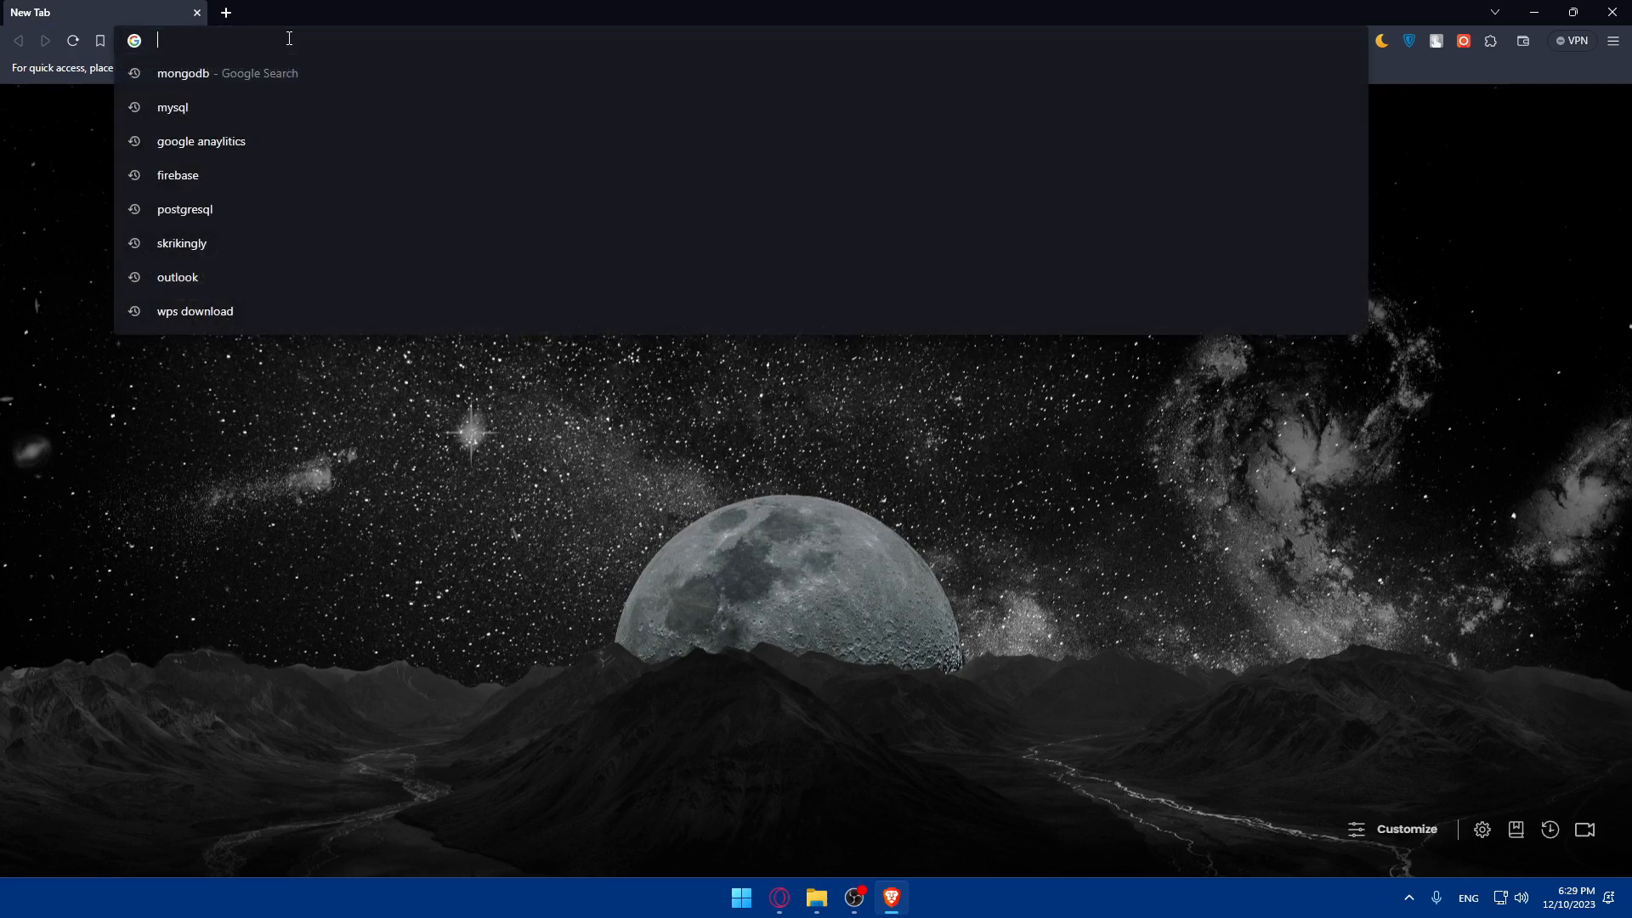
type("chromewe")
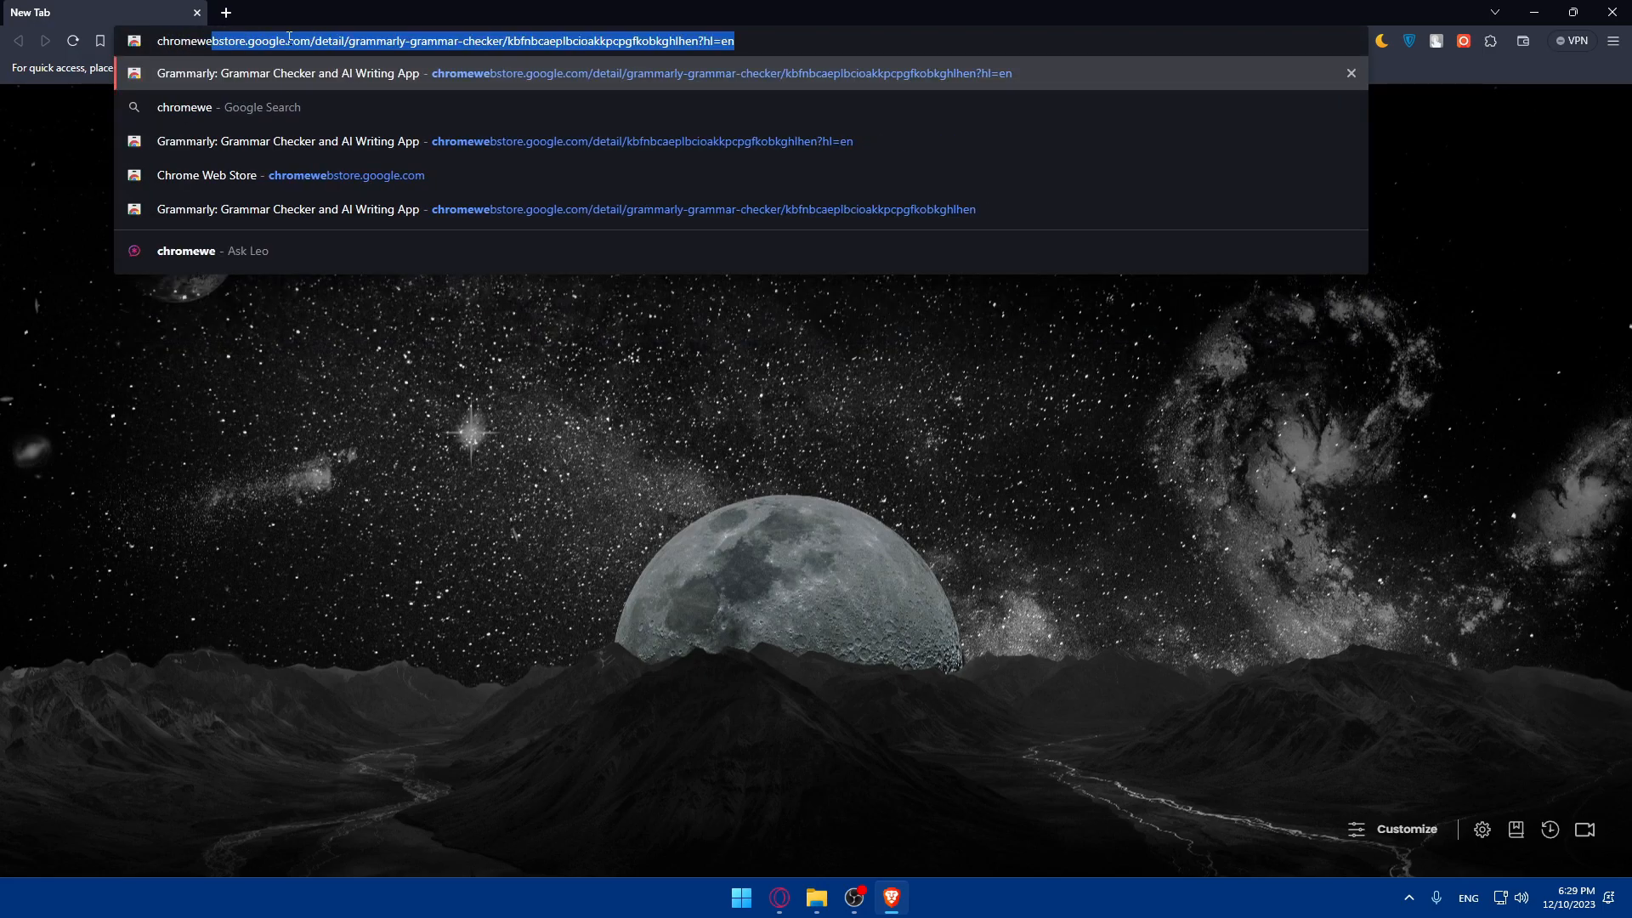
type("bstore")
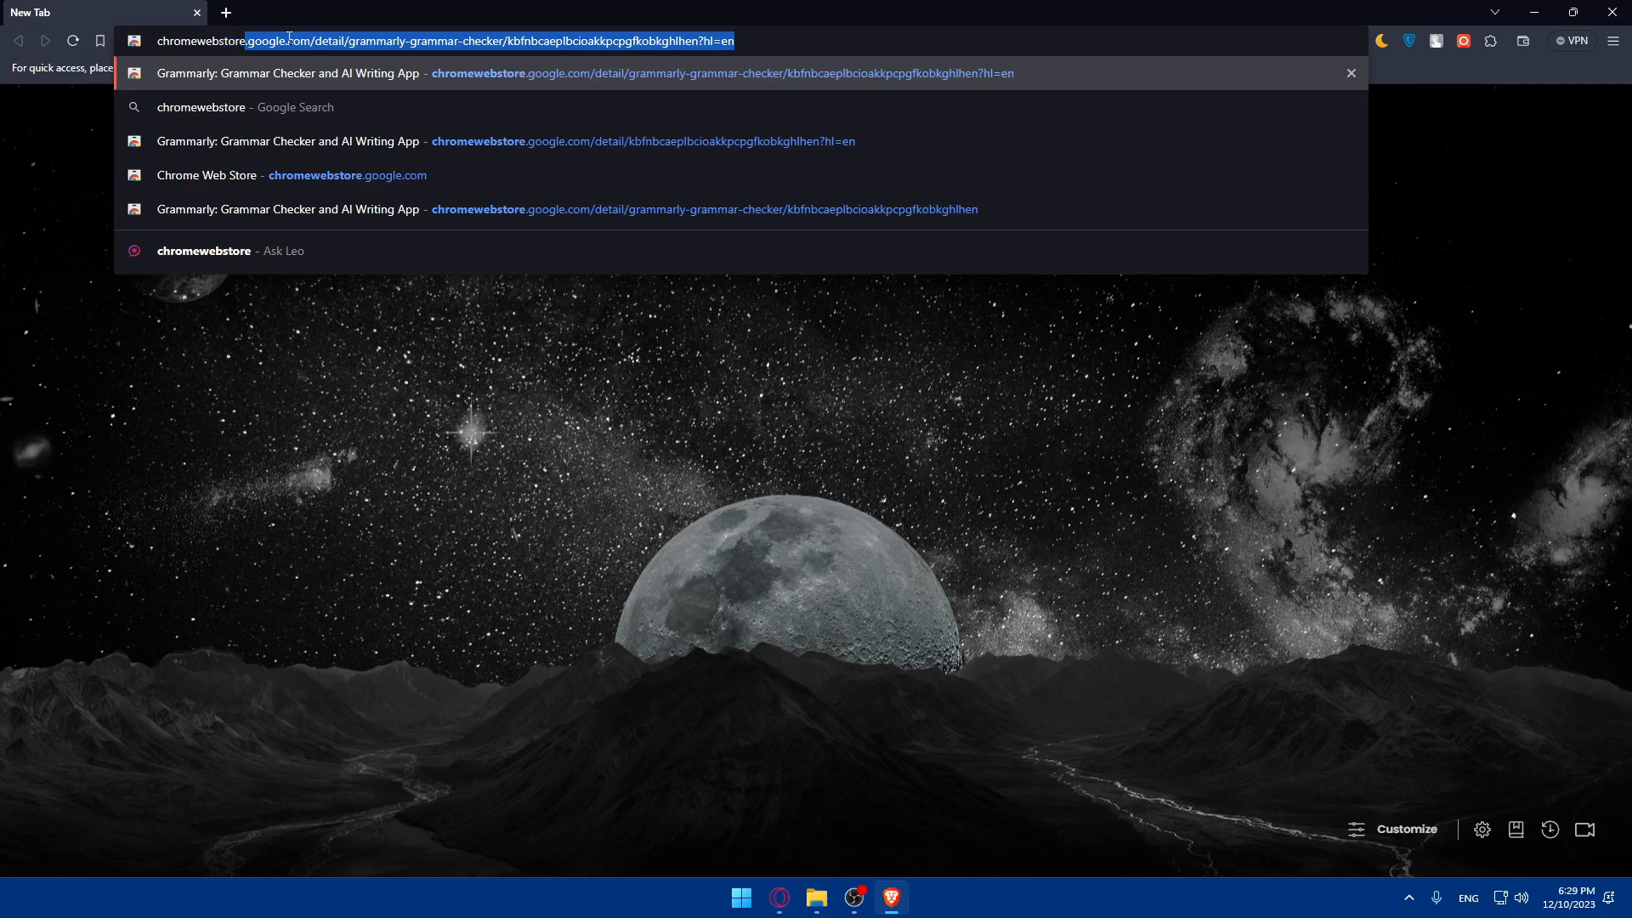
type(".google.com")
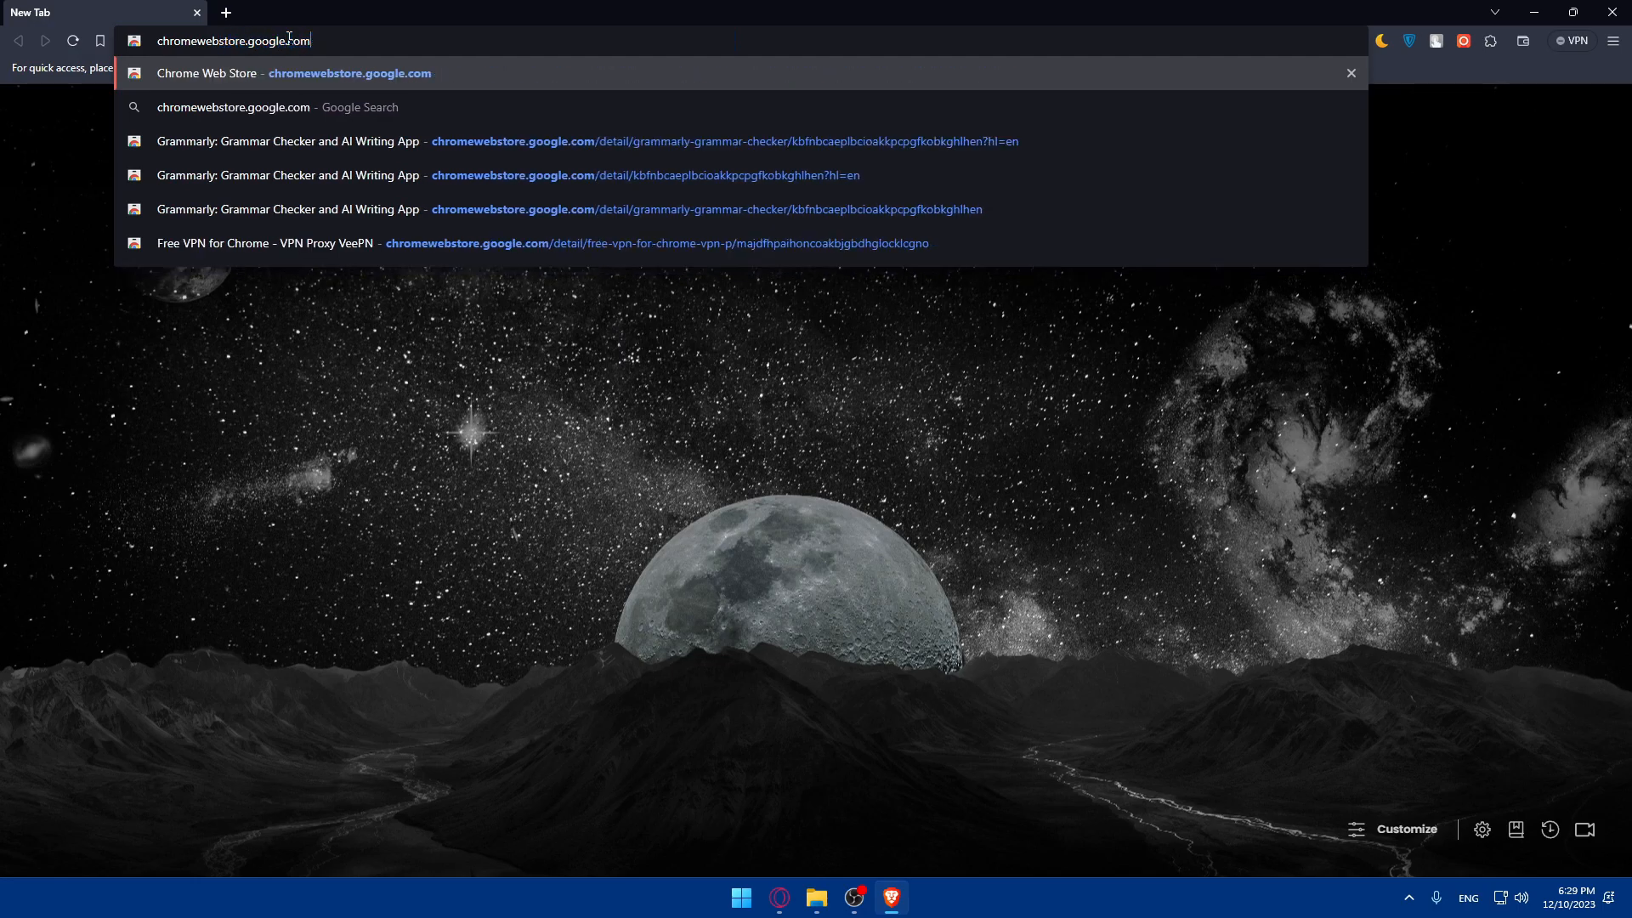
key("Return")
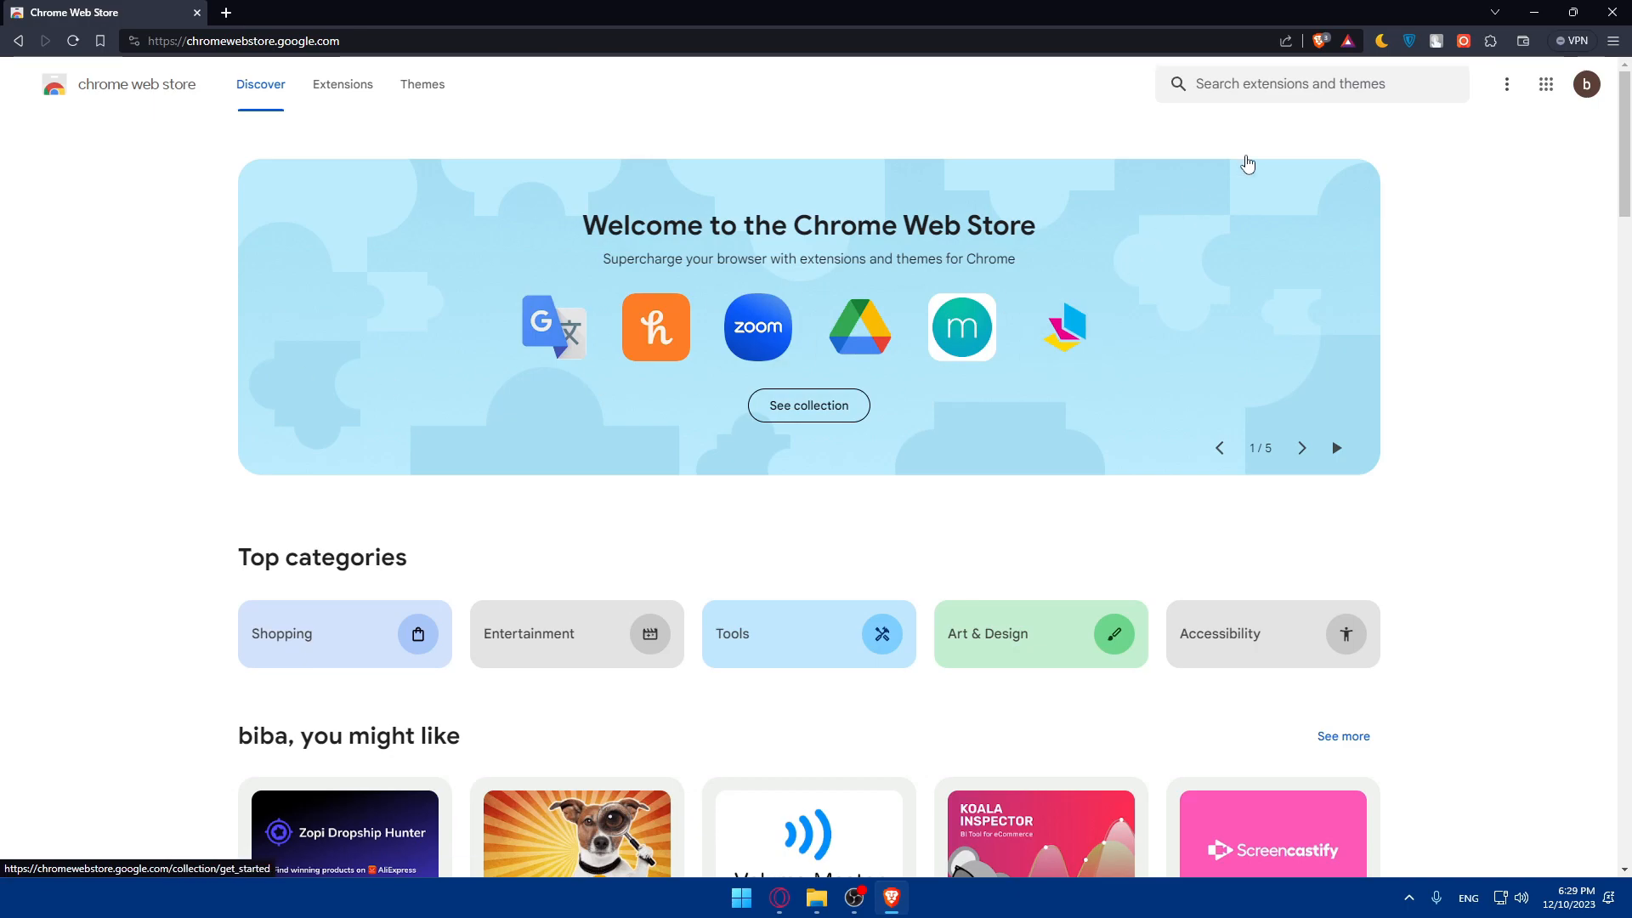
Search the store for 'metamask', install MetaMask via Add to Brave and confirm Add extension.
left_click(1286, 90)
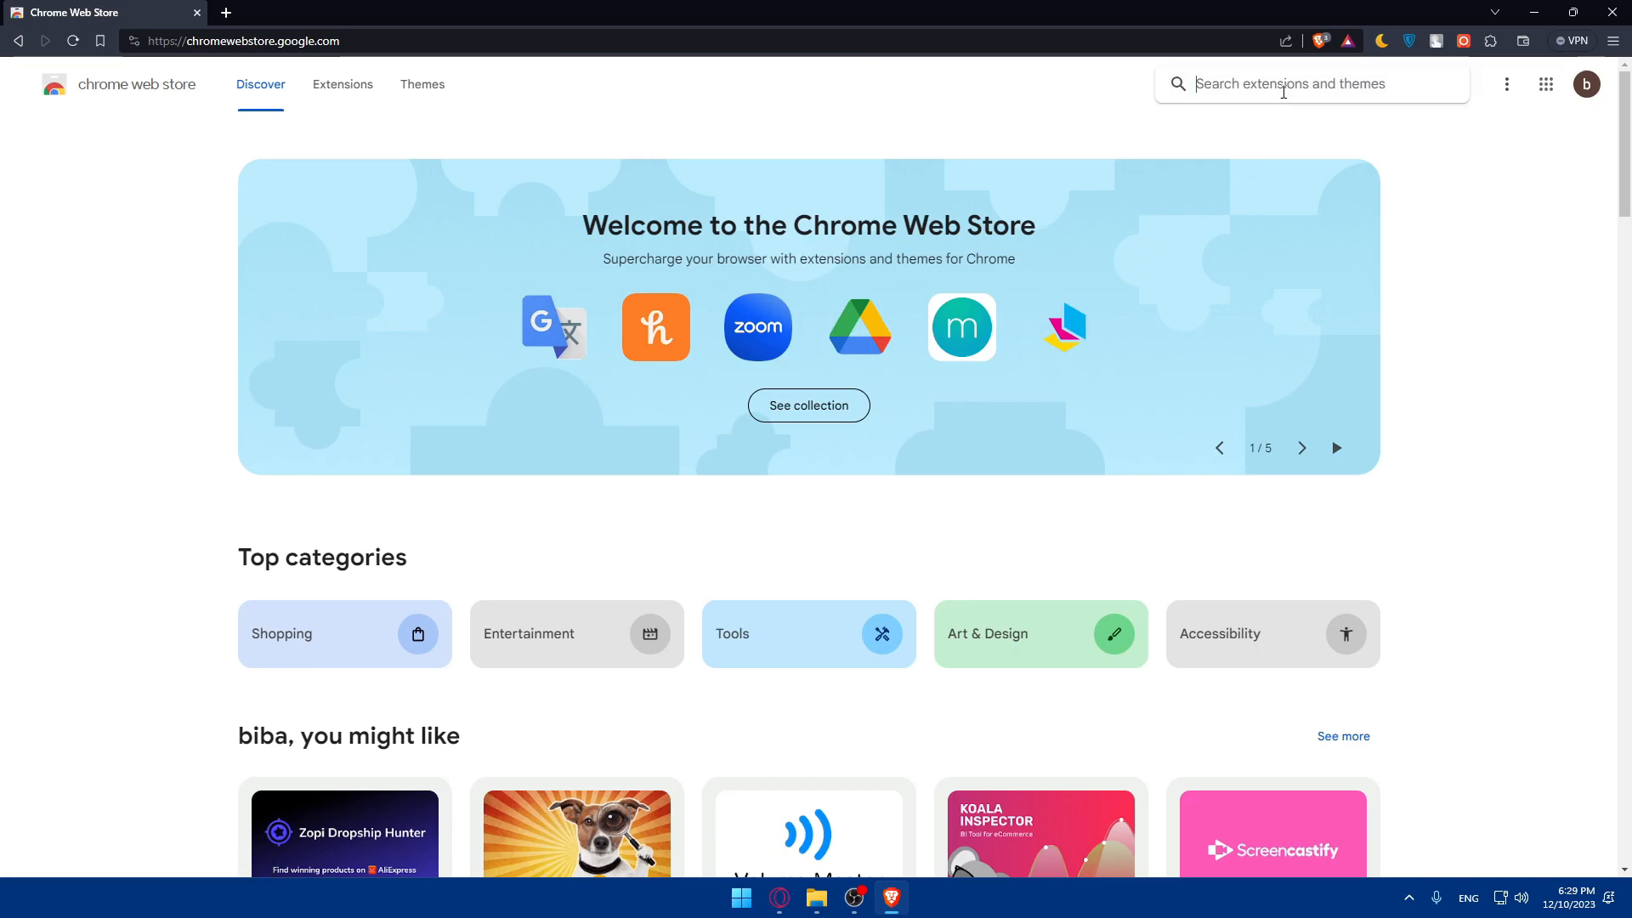
type("meta")
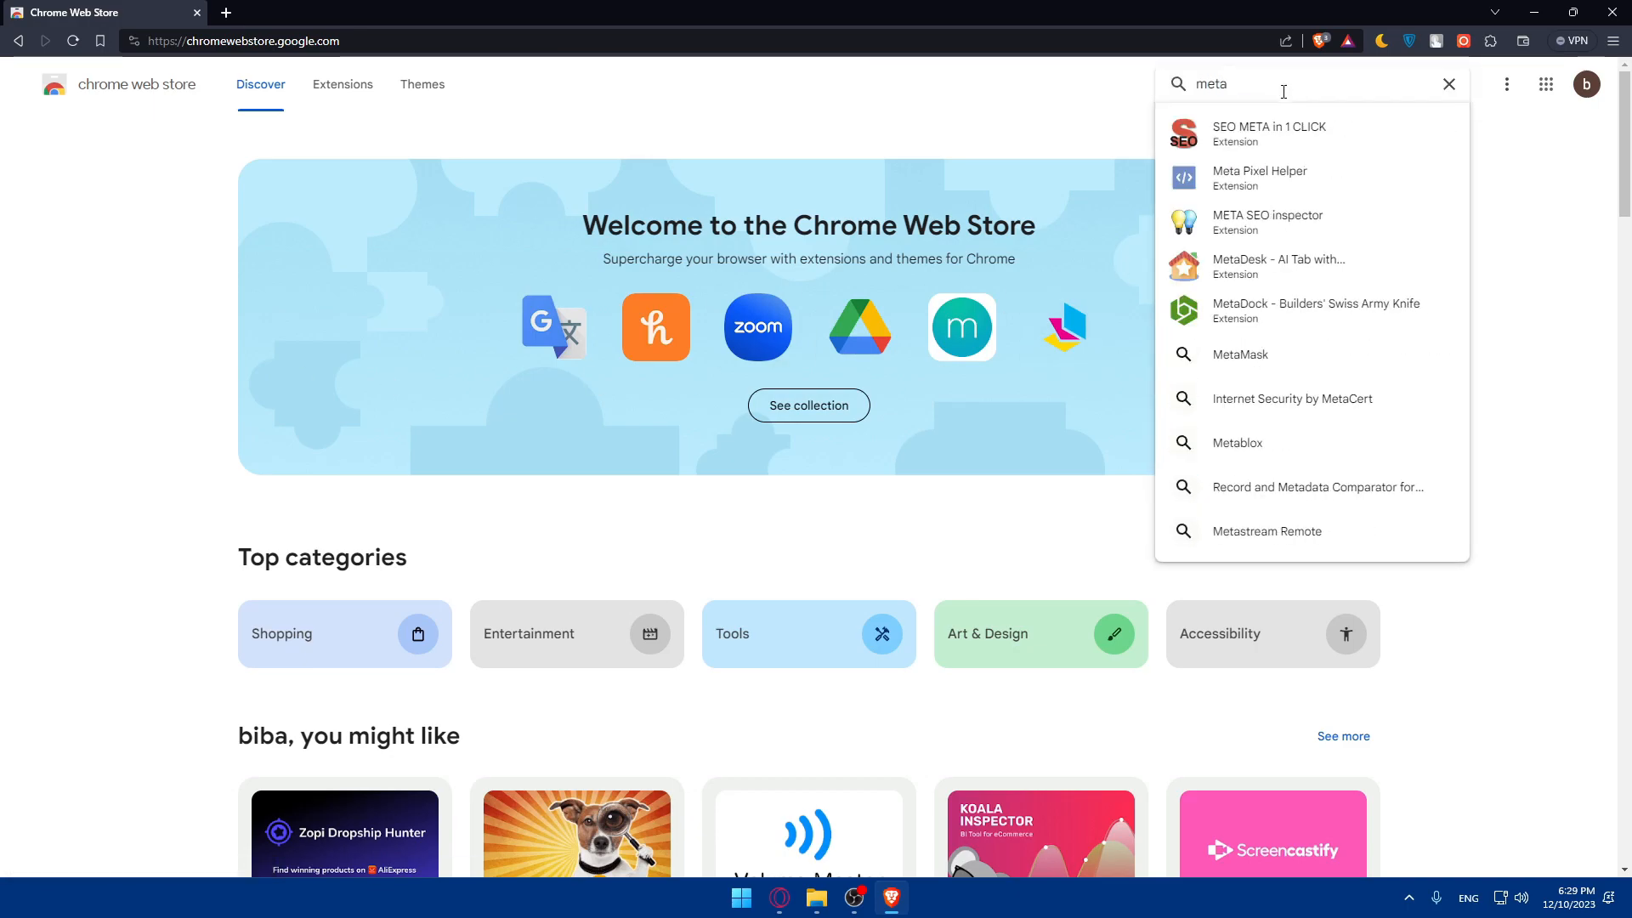
type("mask")
key("Return")
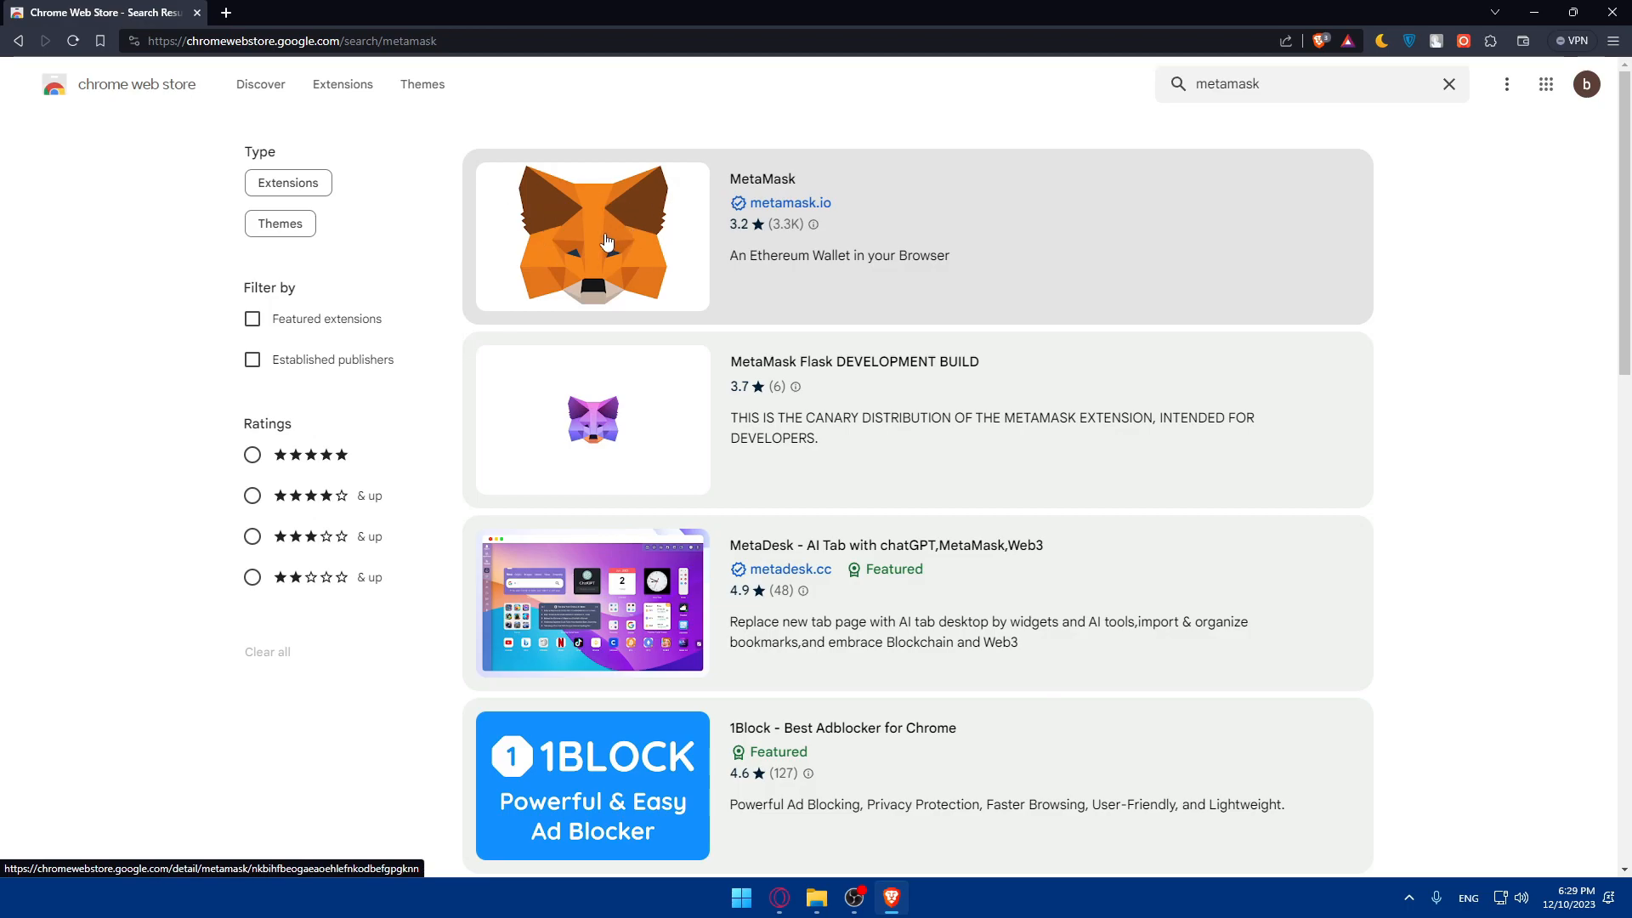
left_click(613, 207)
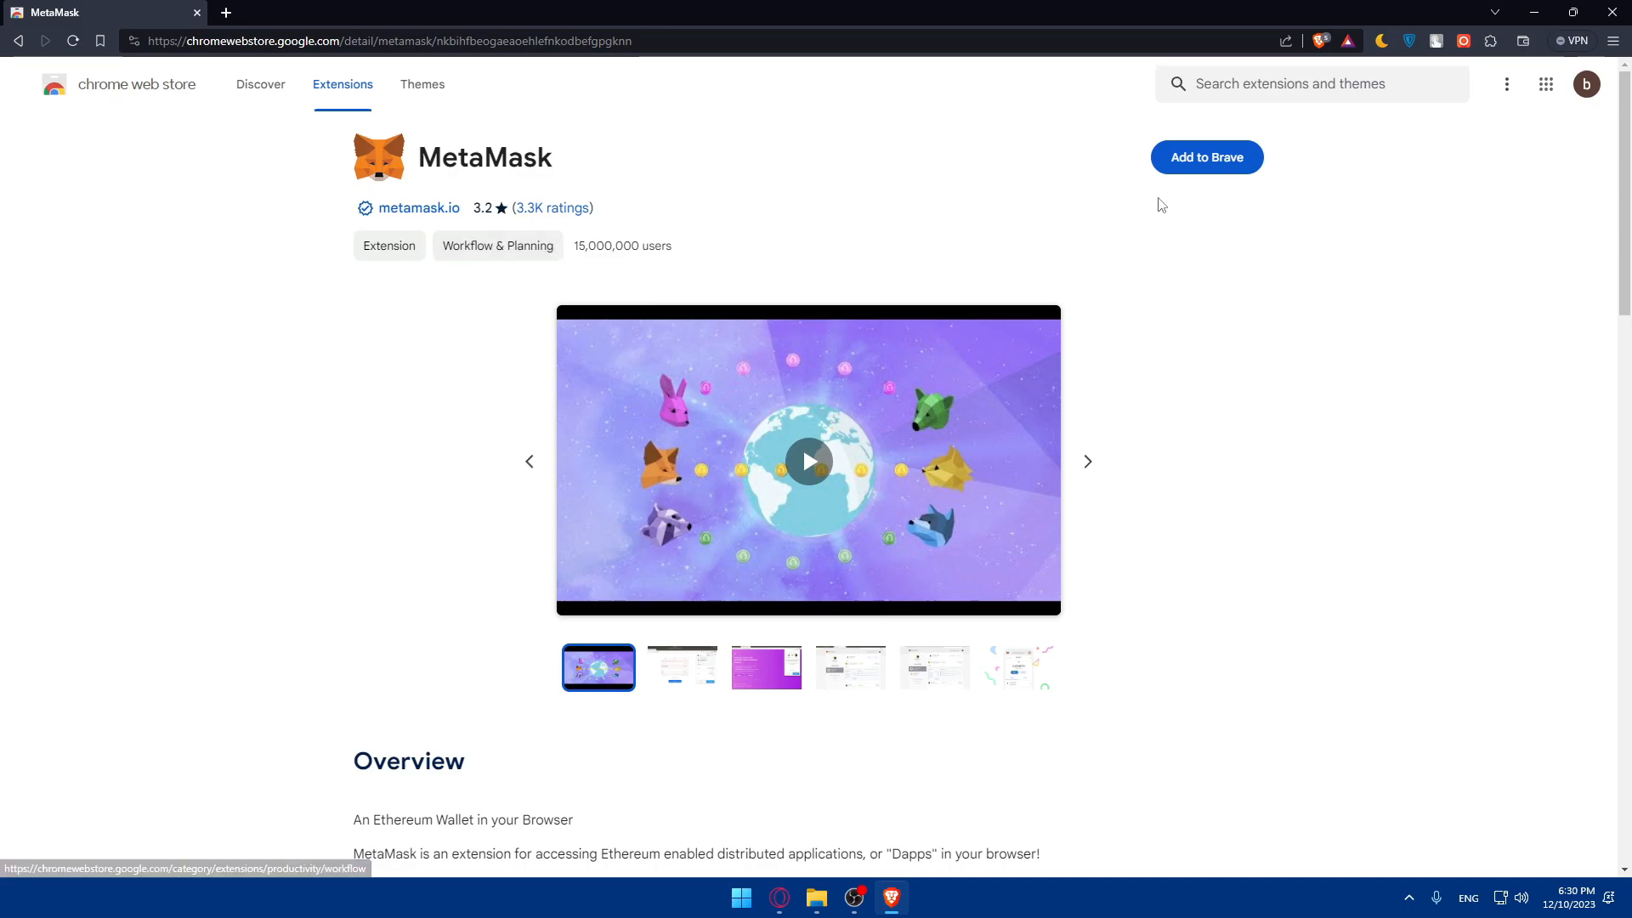
left_click(1206, 157)
left_click(843, 259)
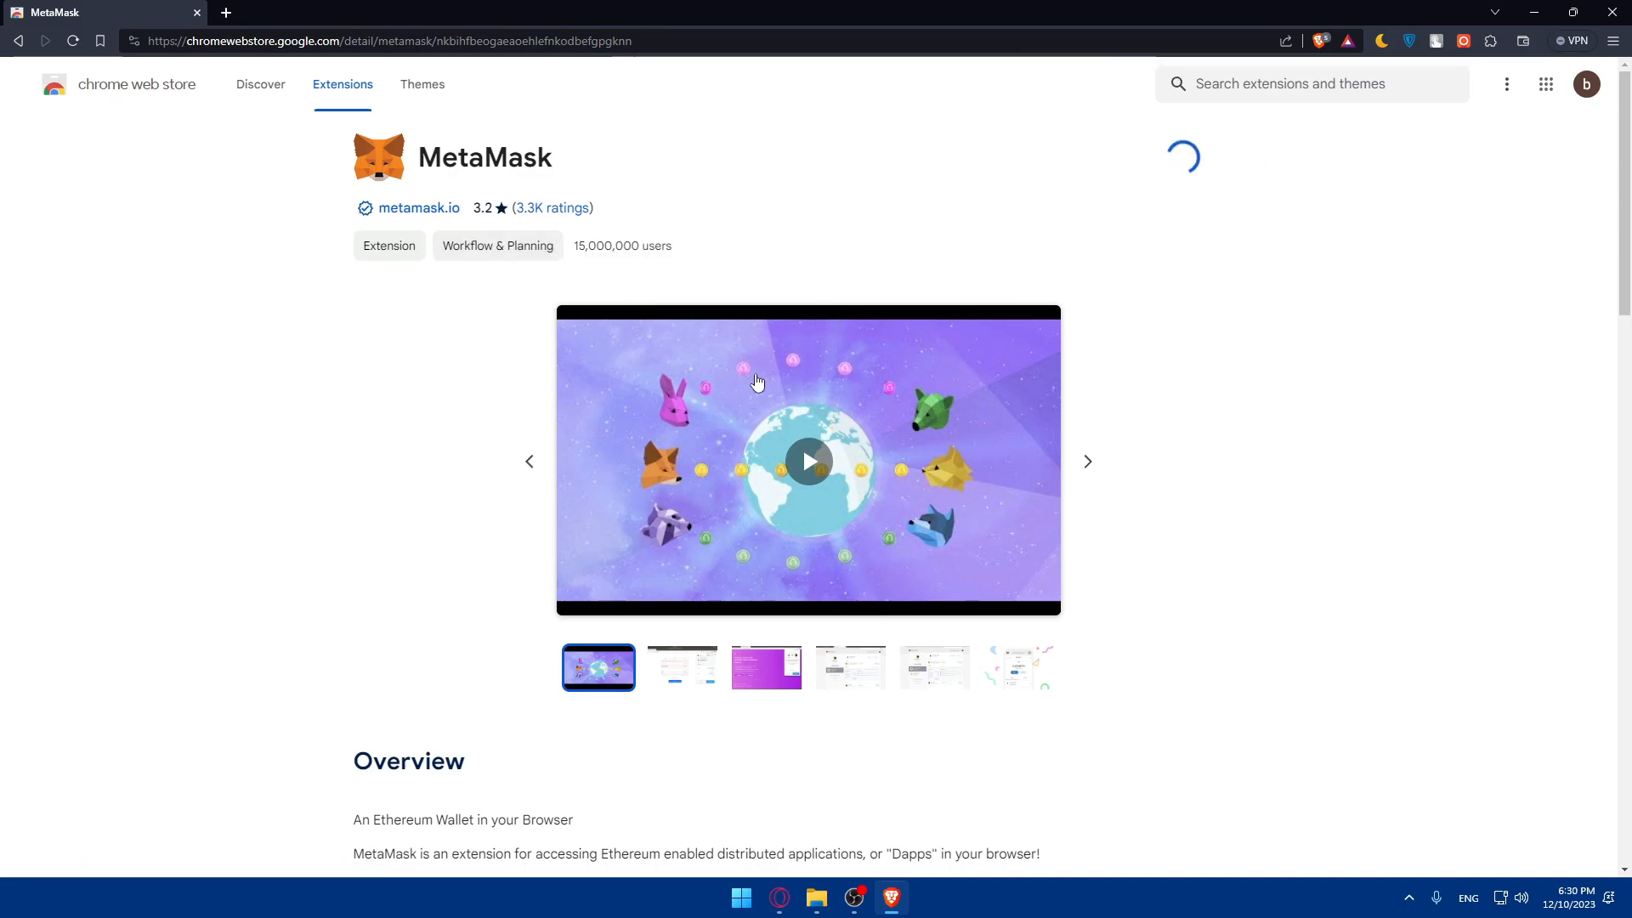
scroll(801, 164, "down", 2)
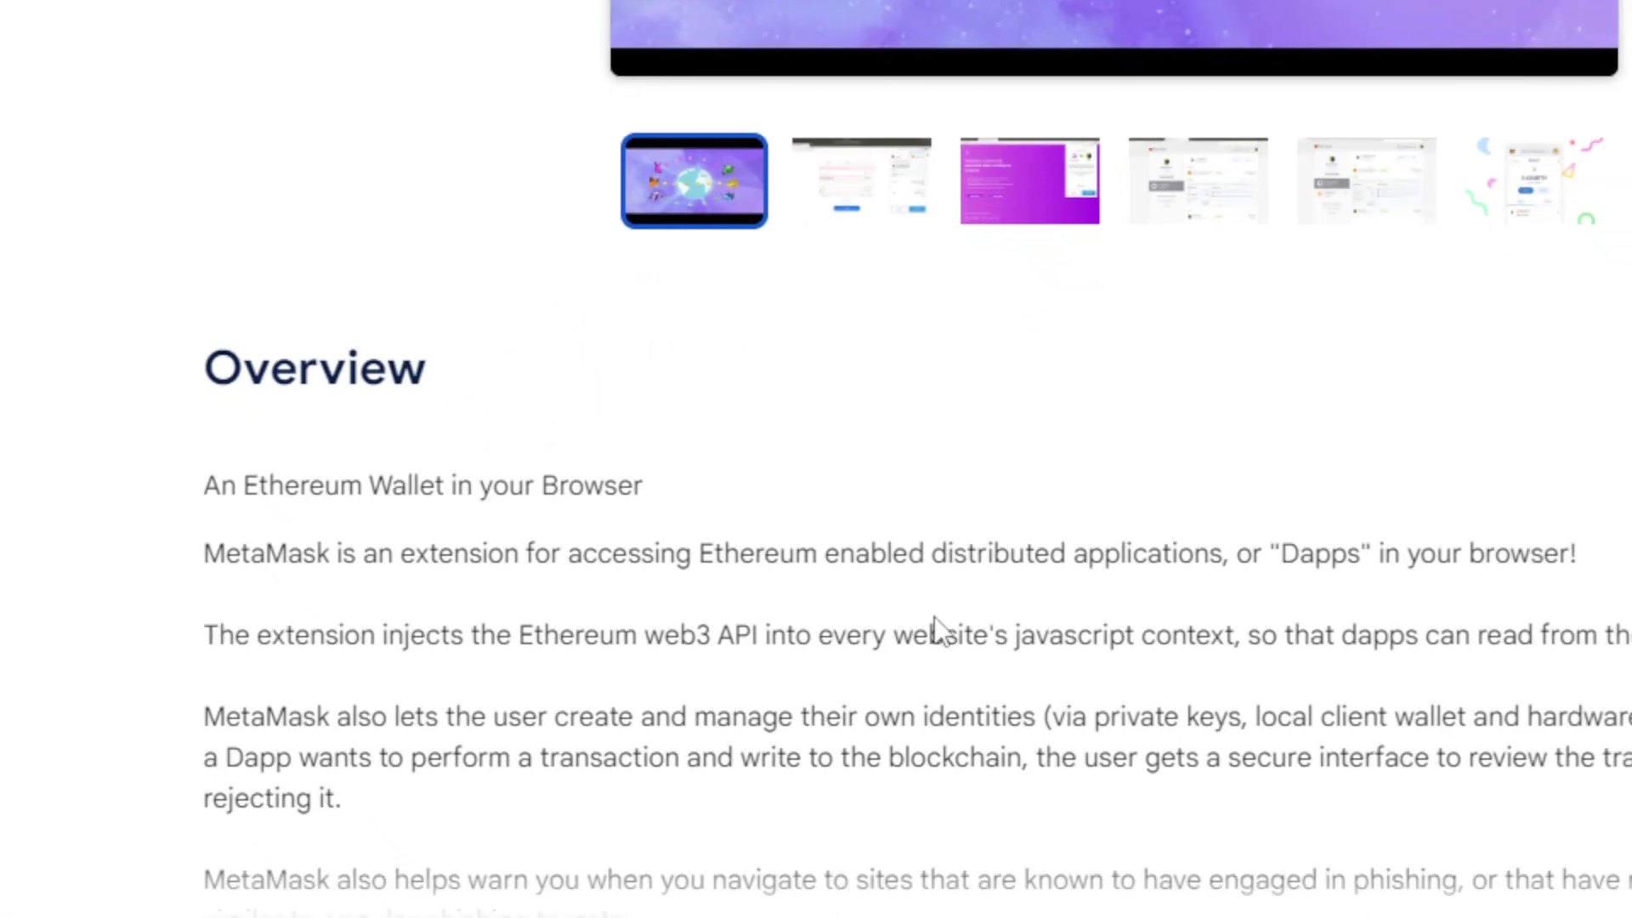
scroll(740, 439, "down", 4)
scroll(843, 512, "down", 3)
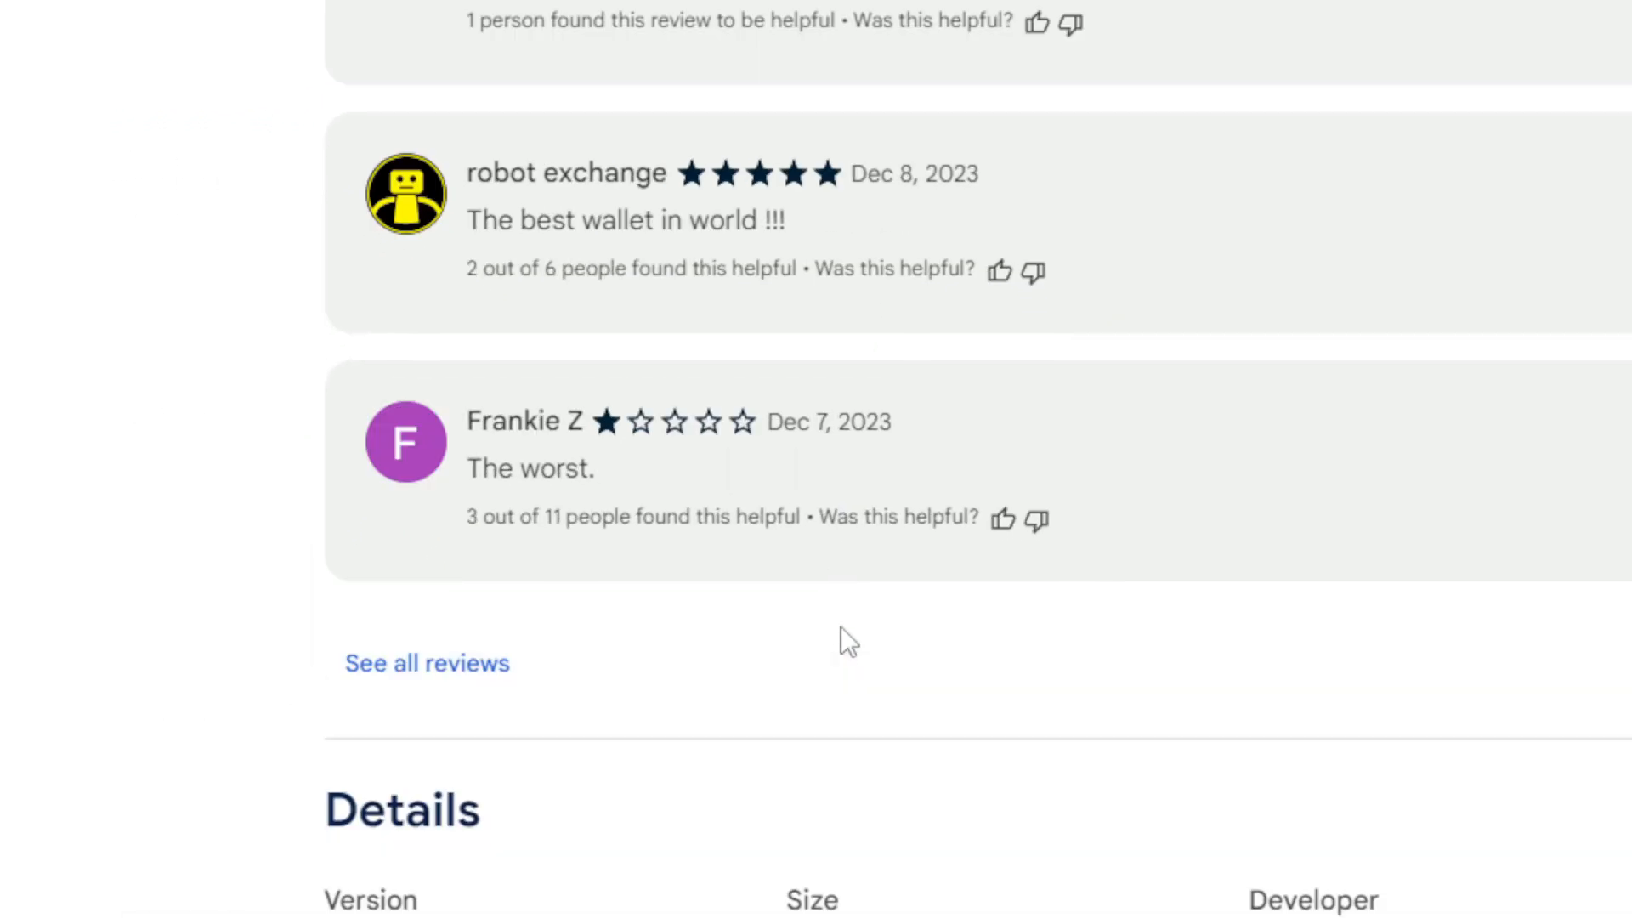
scroll(791, 447, "down", 3)
scroll(732, 384, "down", 3)
scroll(589, 577, "down", 3)
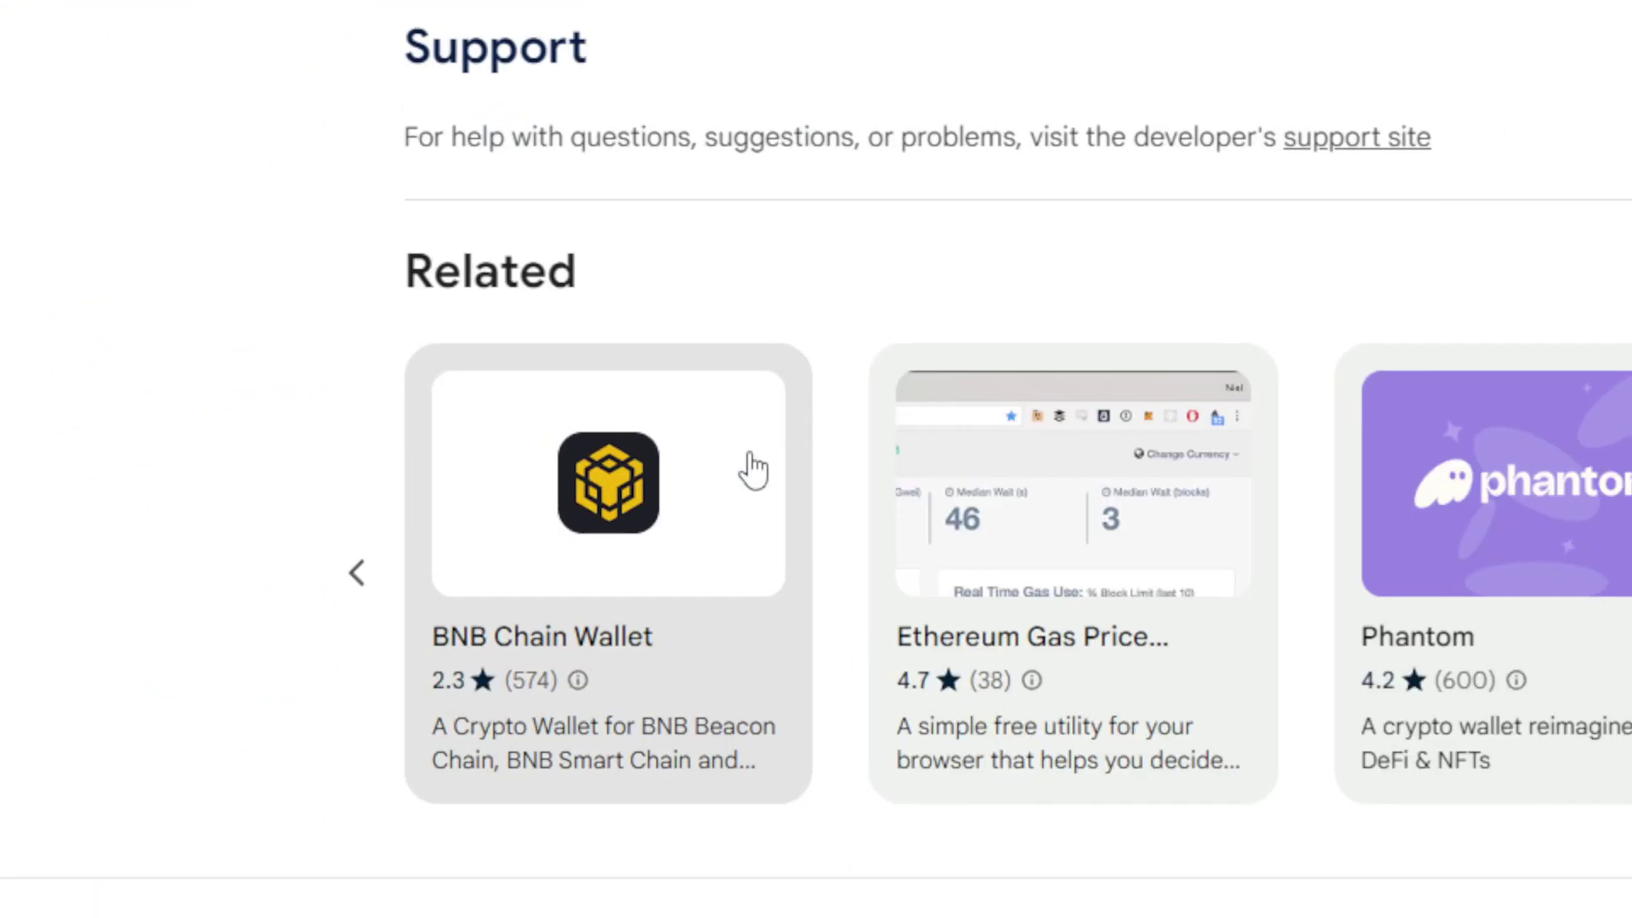
scroll(754, 470, "down", 2)
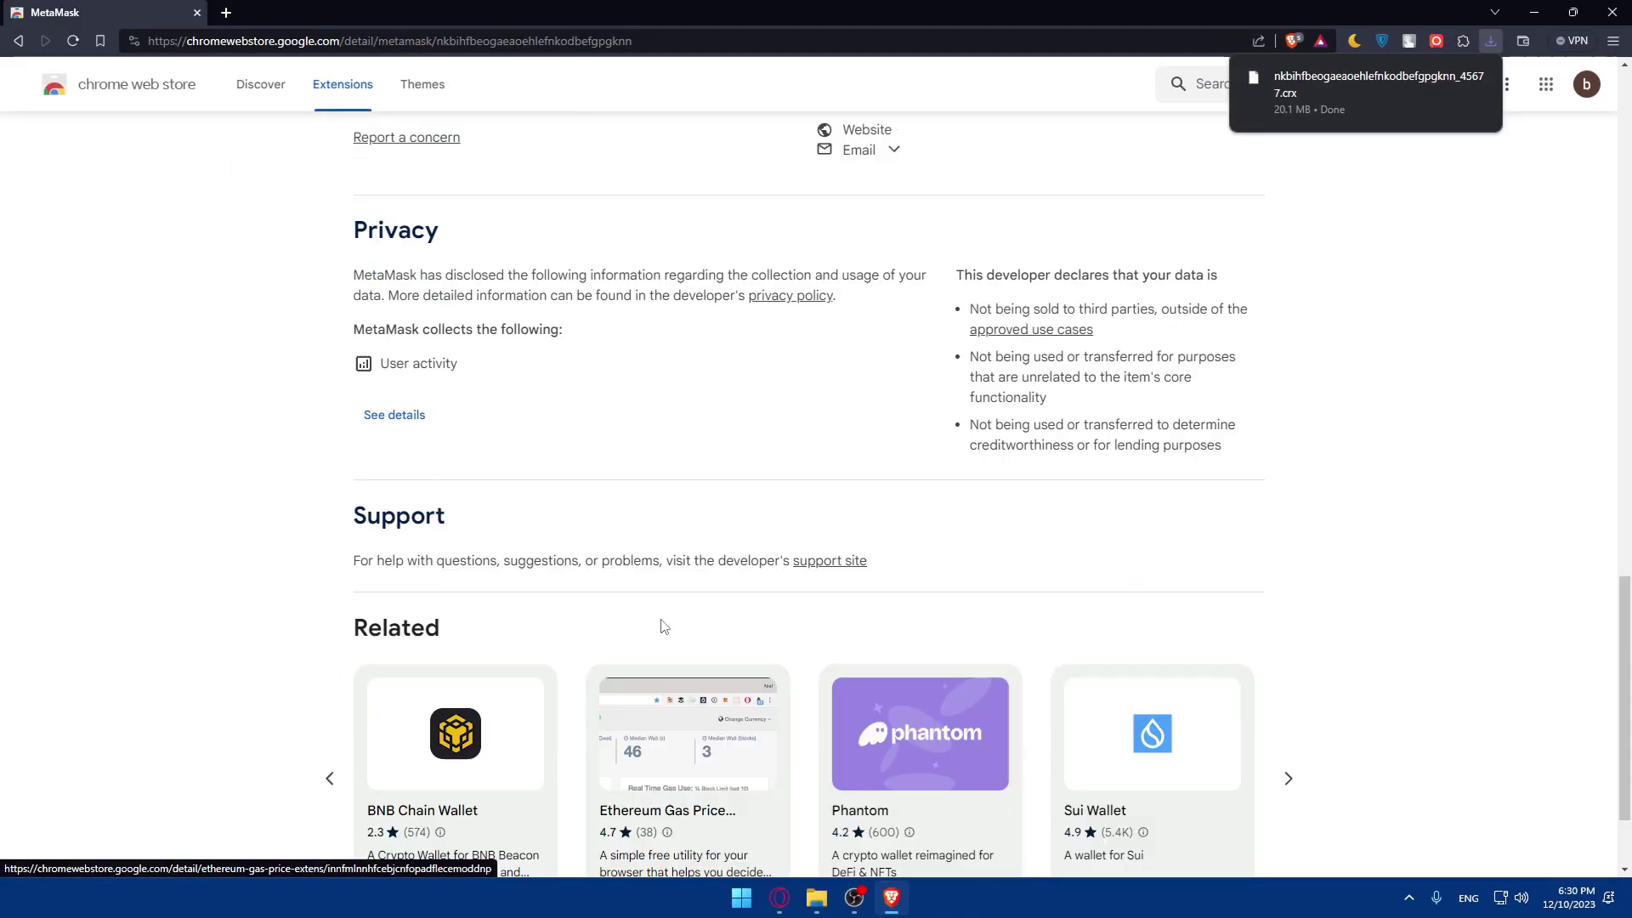
scroll(732, 516, "up", 10)
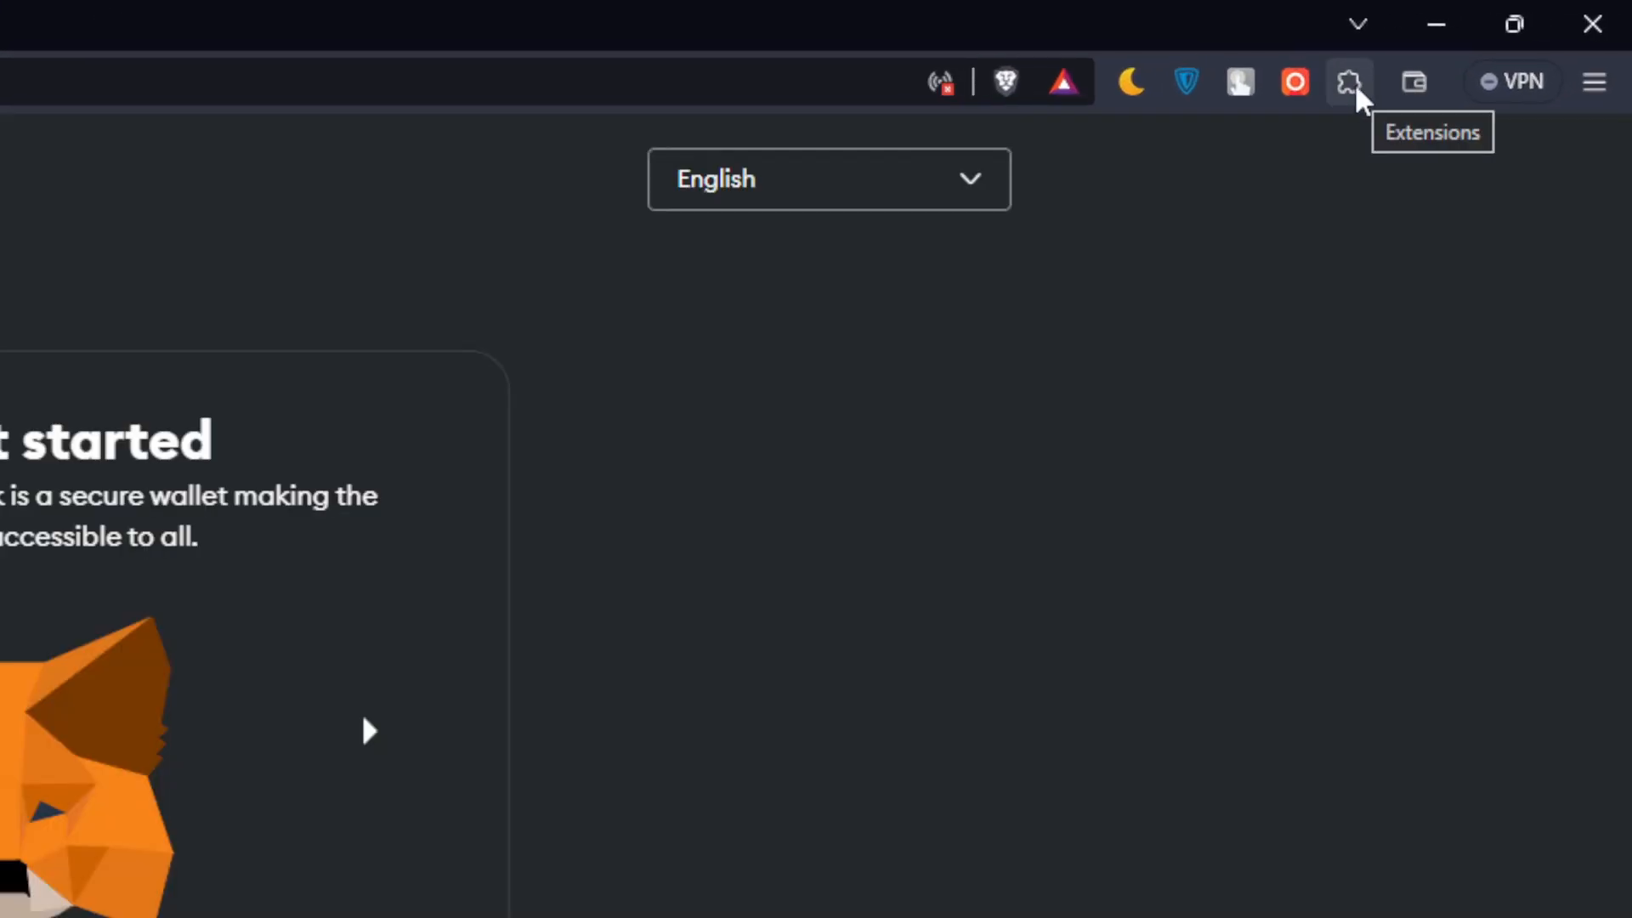
Pin MetaMask to the toolbar from the Extensions list and close the list.
left_click(1350, 83)
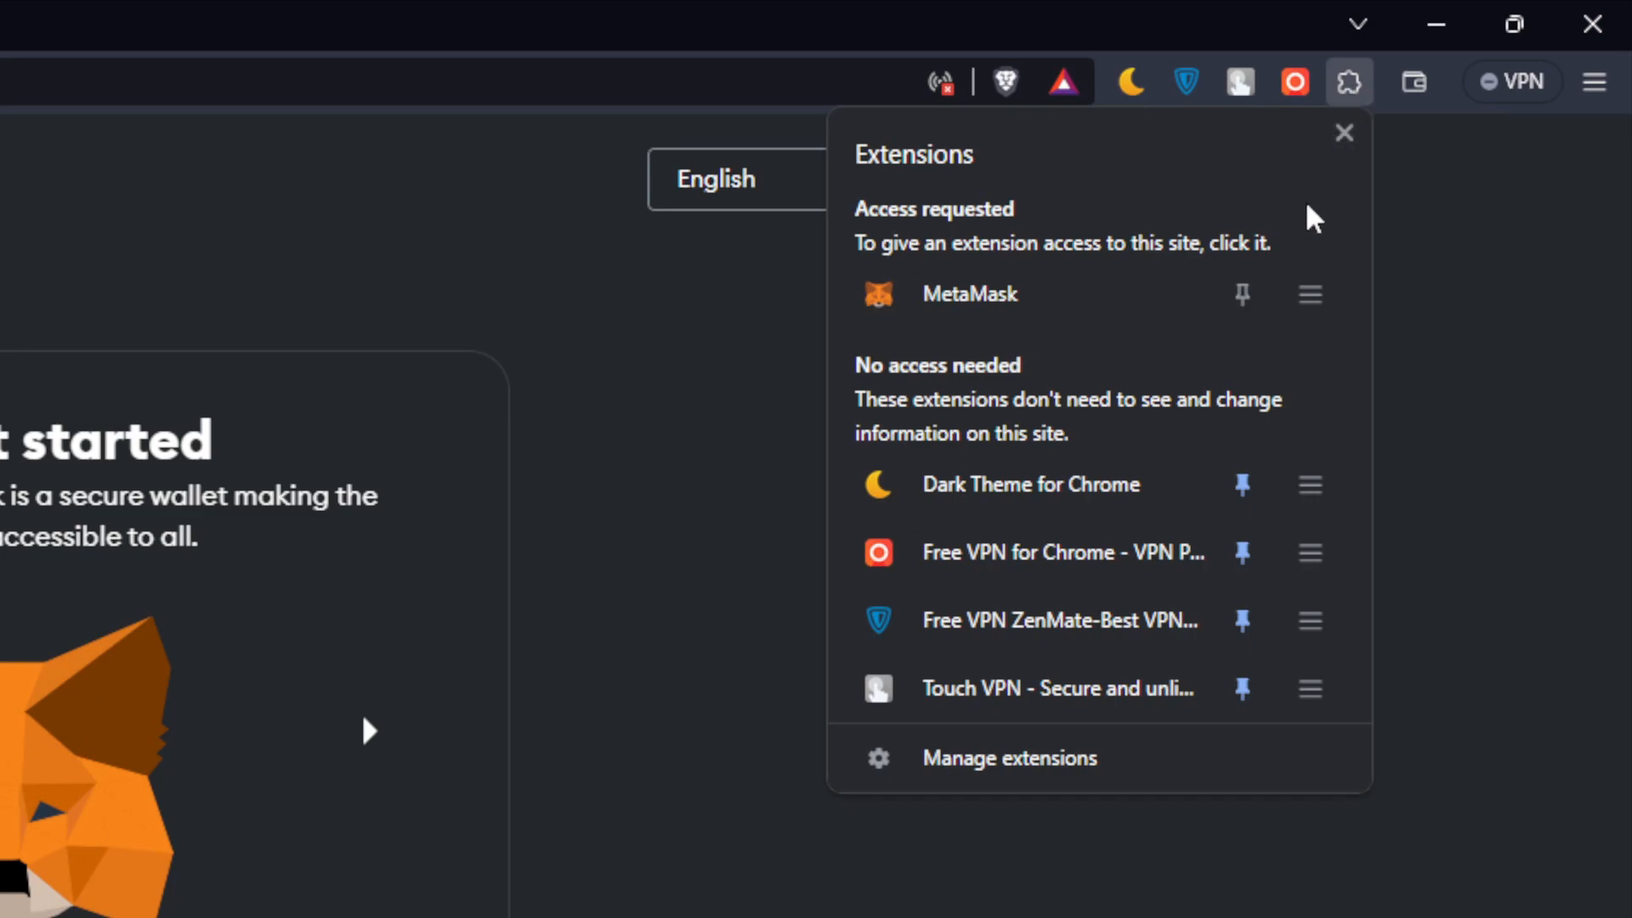
left_click(1242, 294)
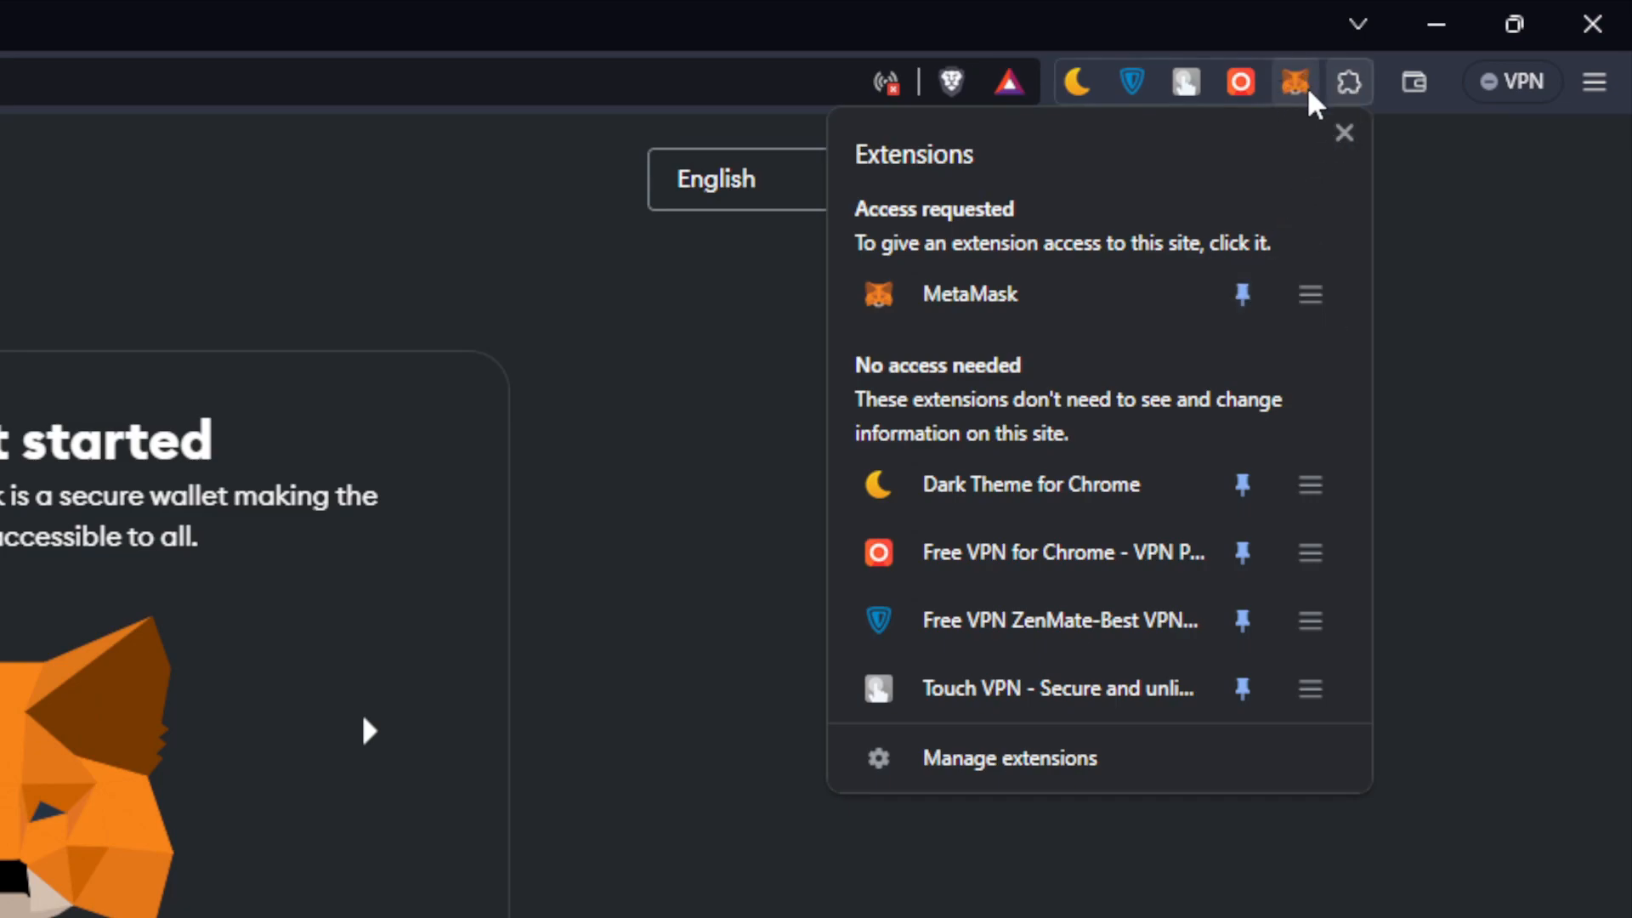
left_click(1344, 133)
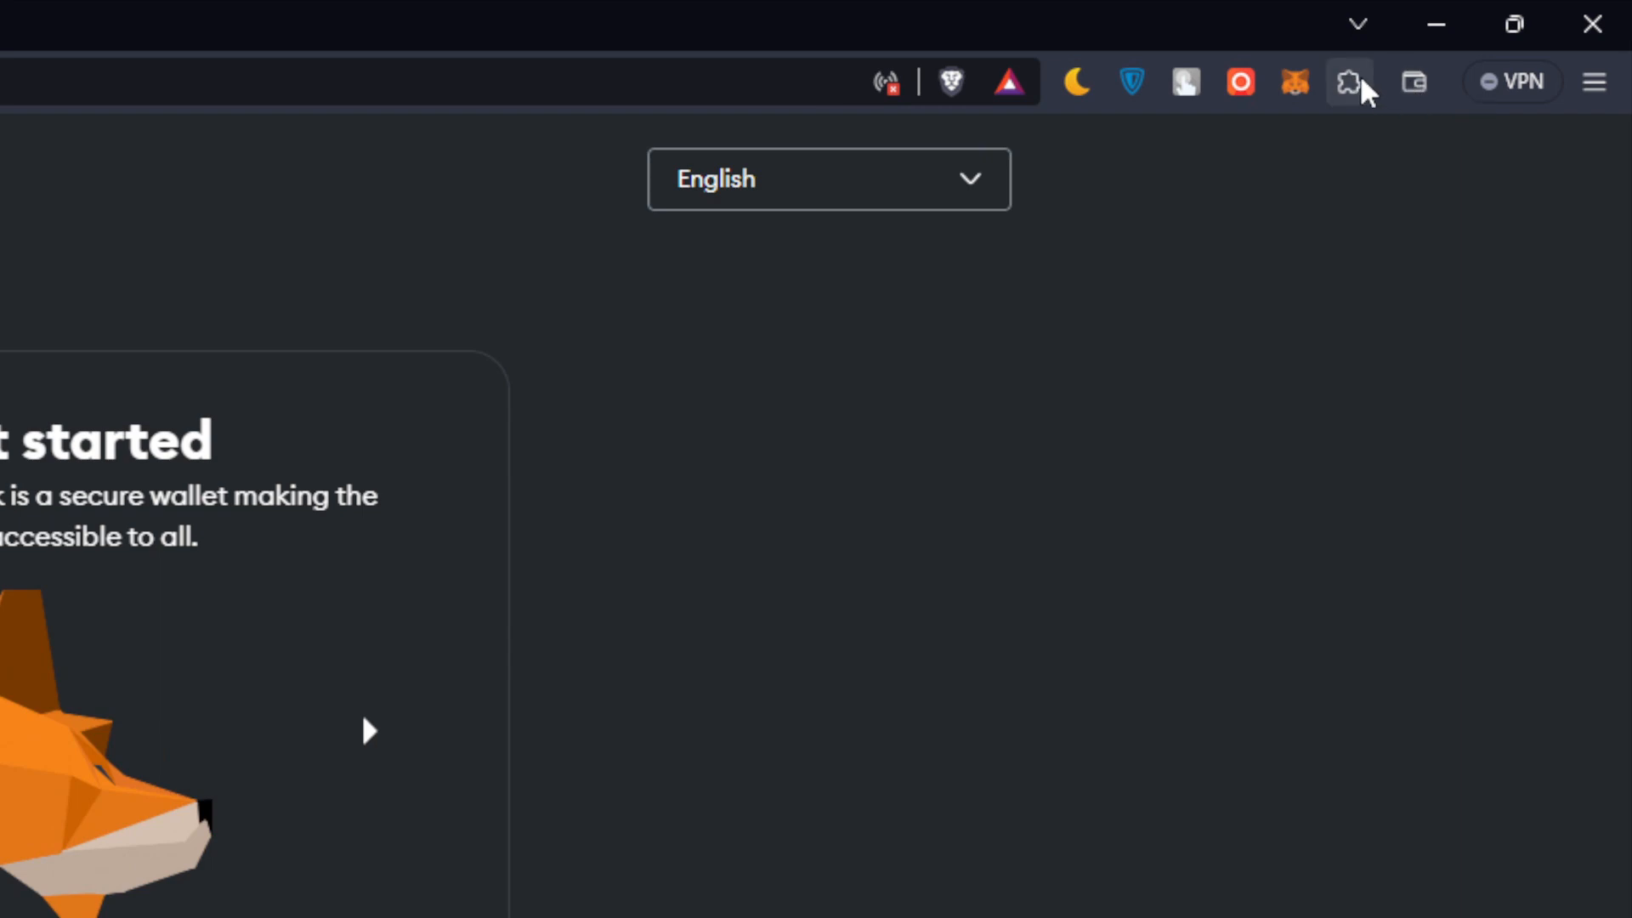
left_click(1349, 83)
left_click(1349, 83)
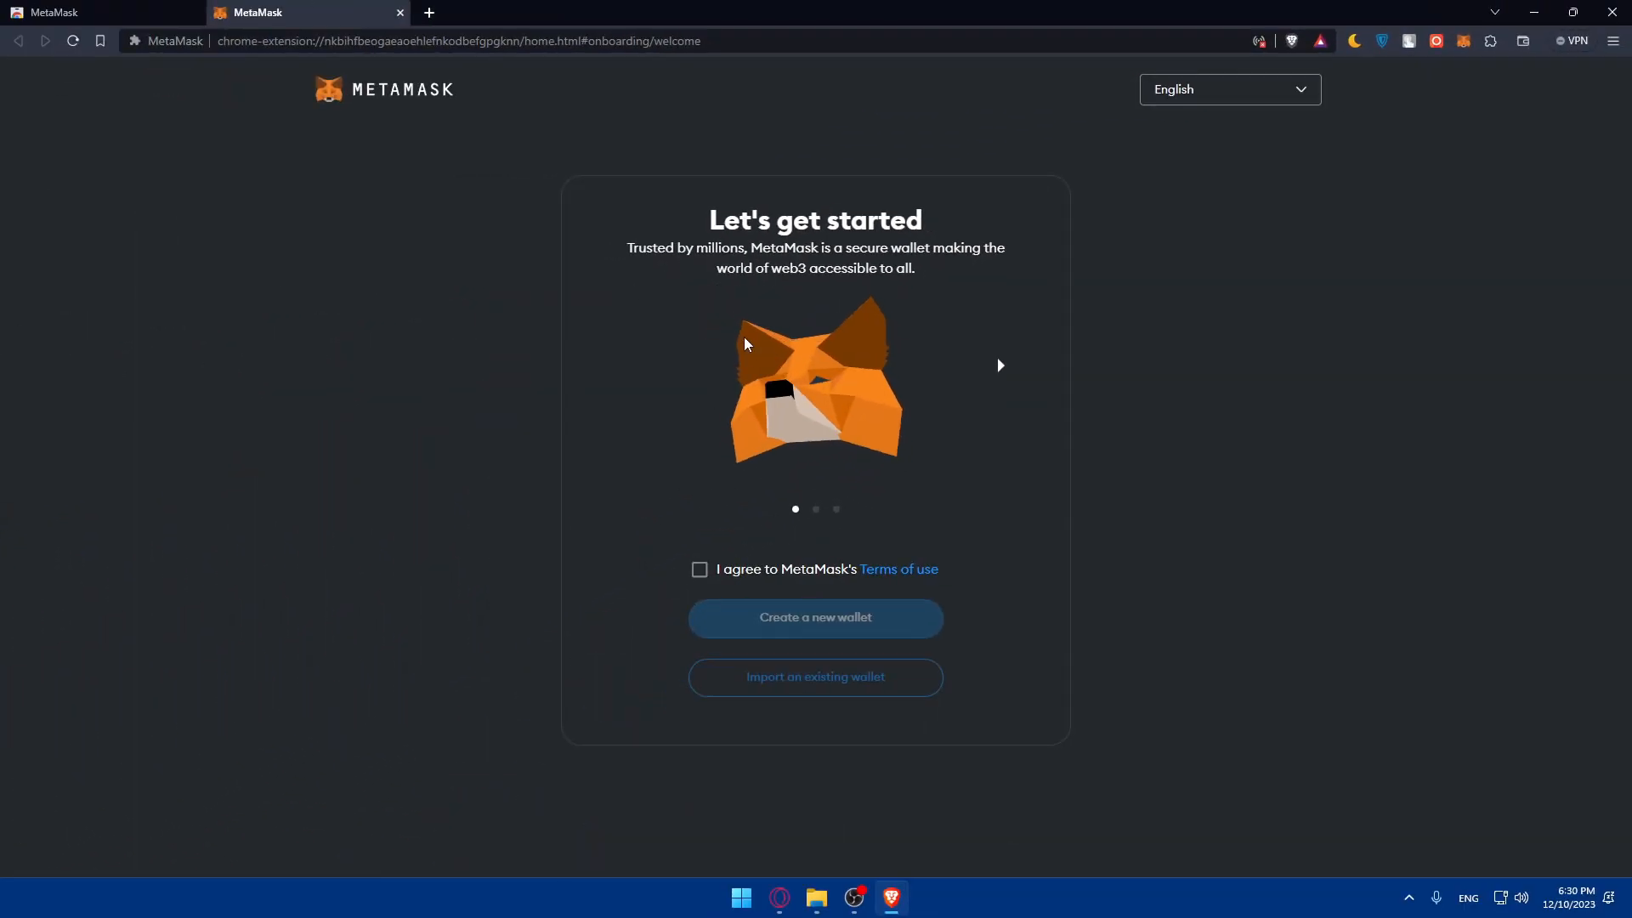
Accept the terms, briefly start importing an existing wallet and try the 15-word phrase length.
left_click(699, 570)
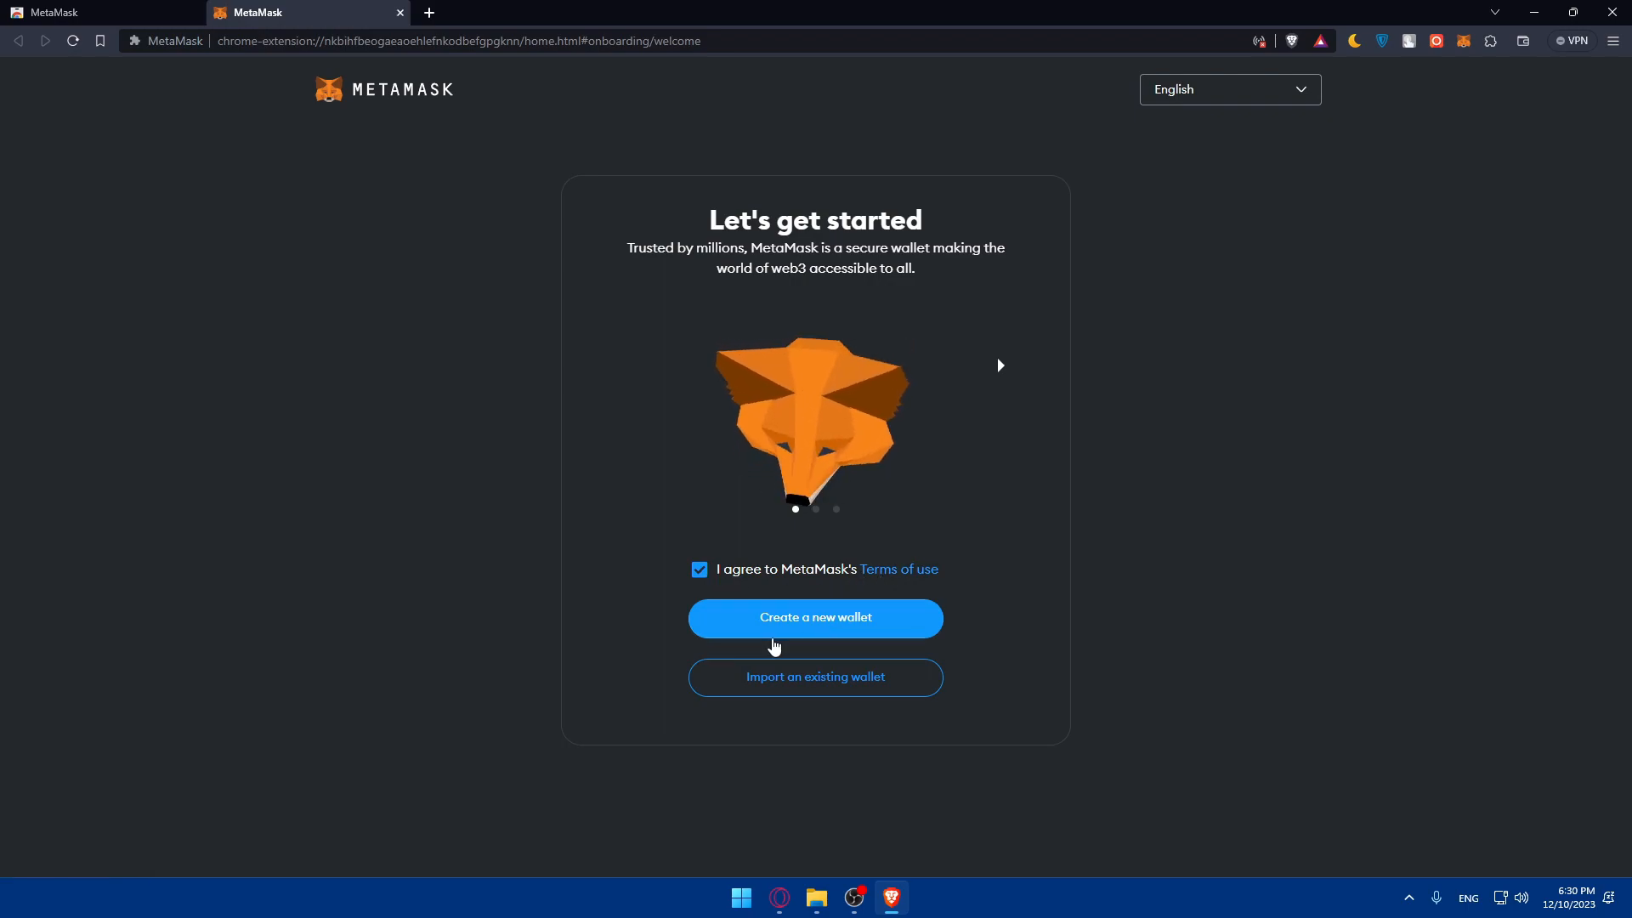
left_click(846, 680)
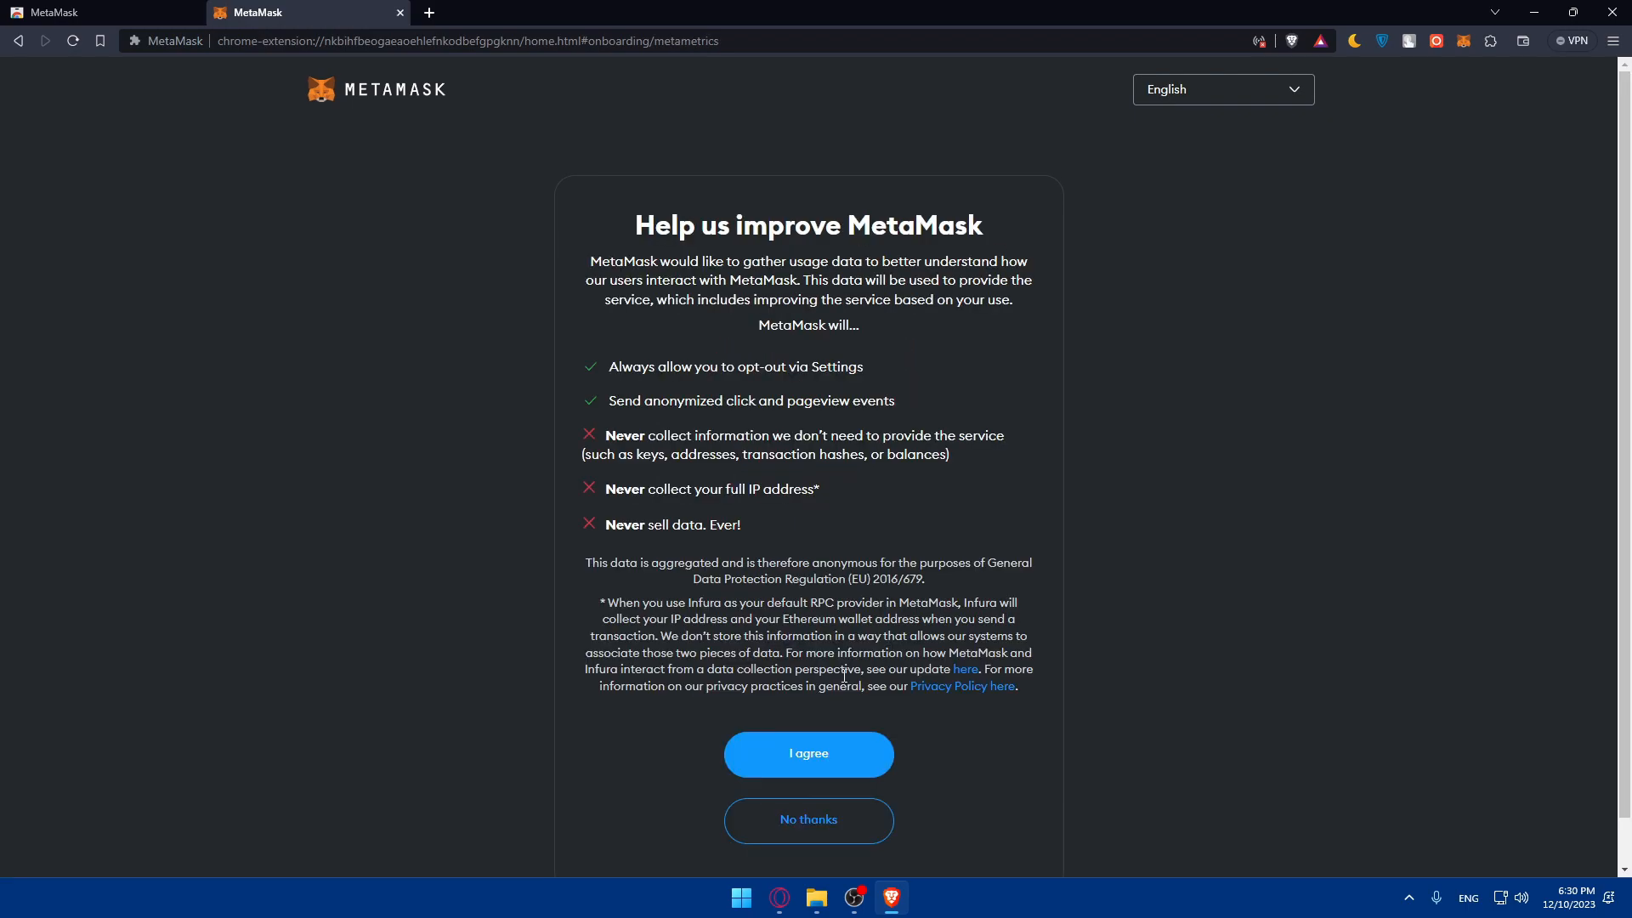
left_click(821, 757)
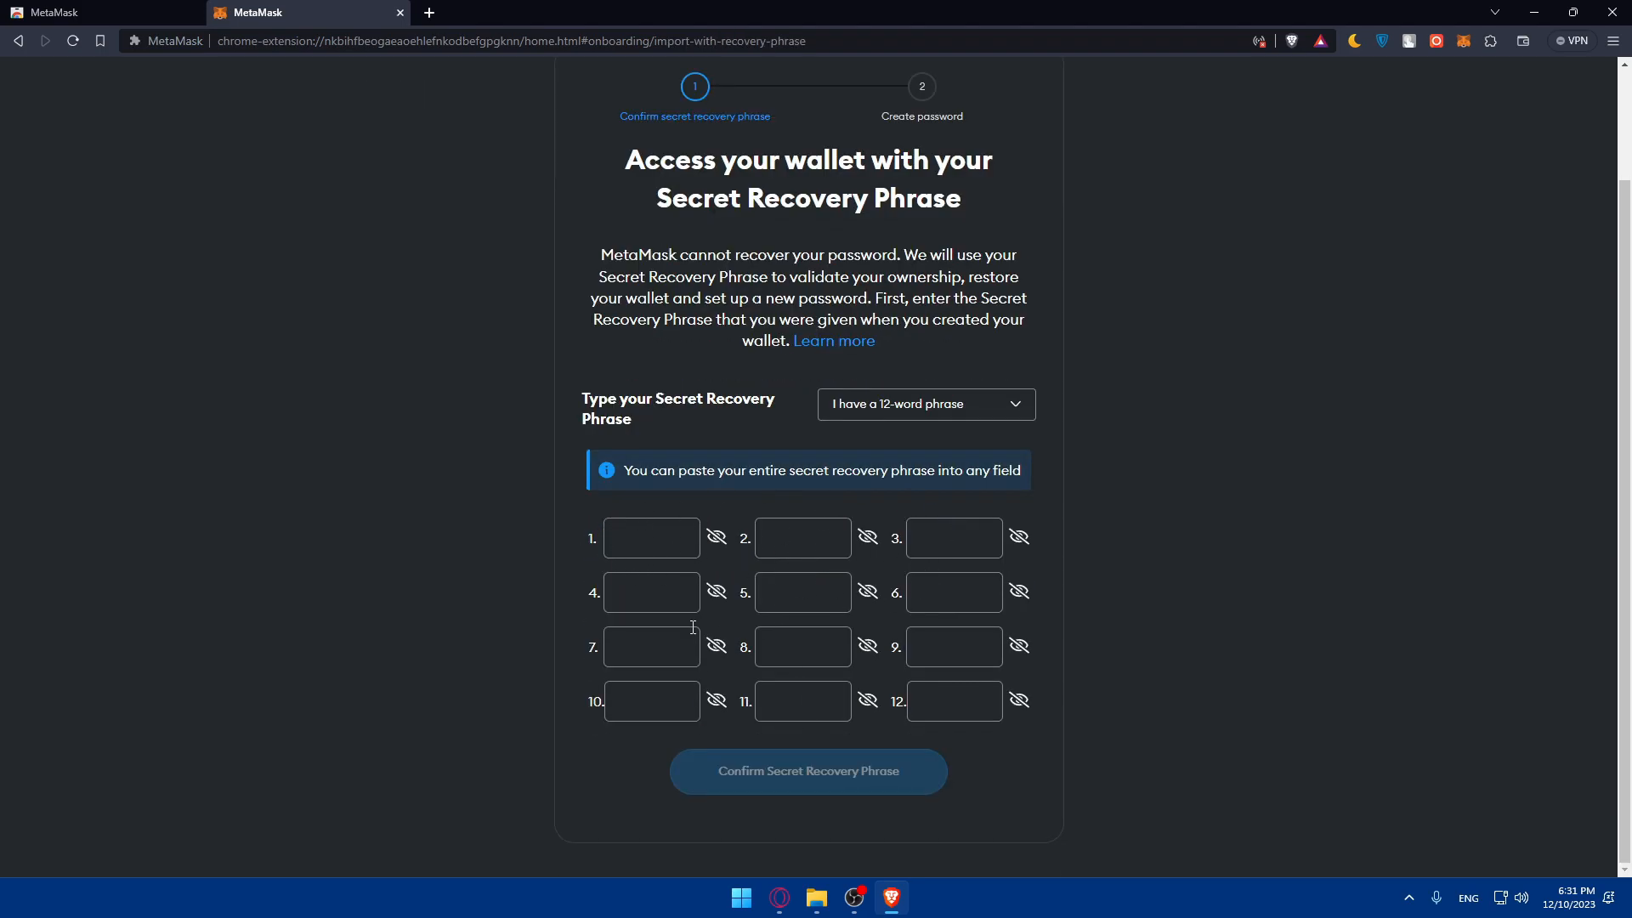
left_click(888, 406)
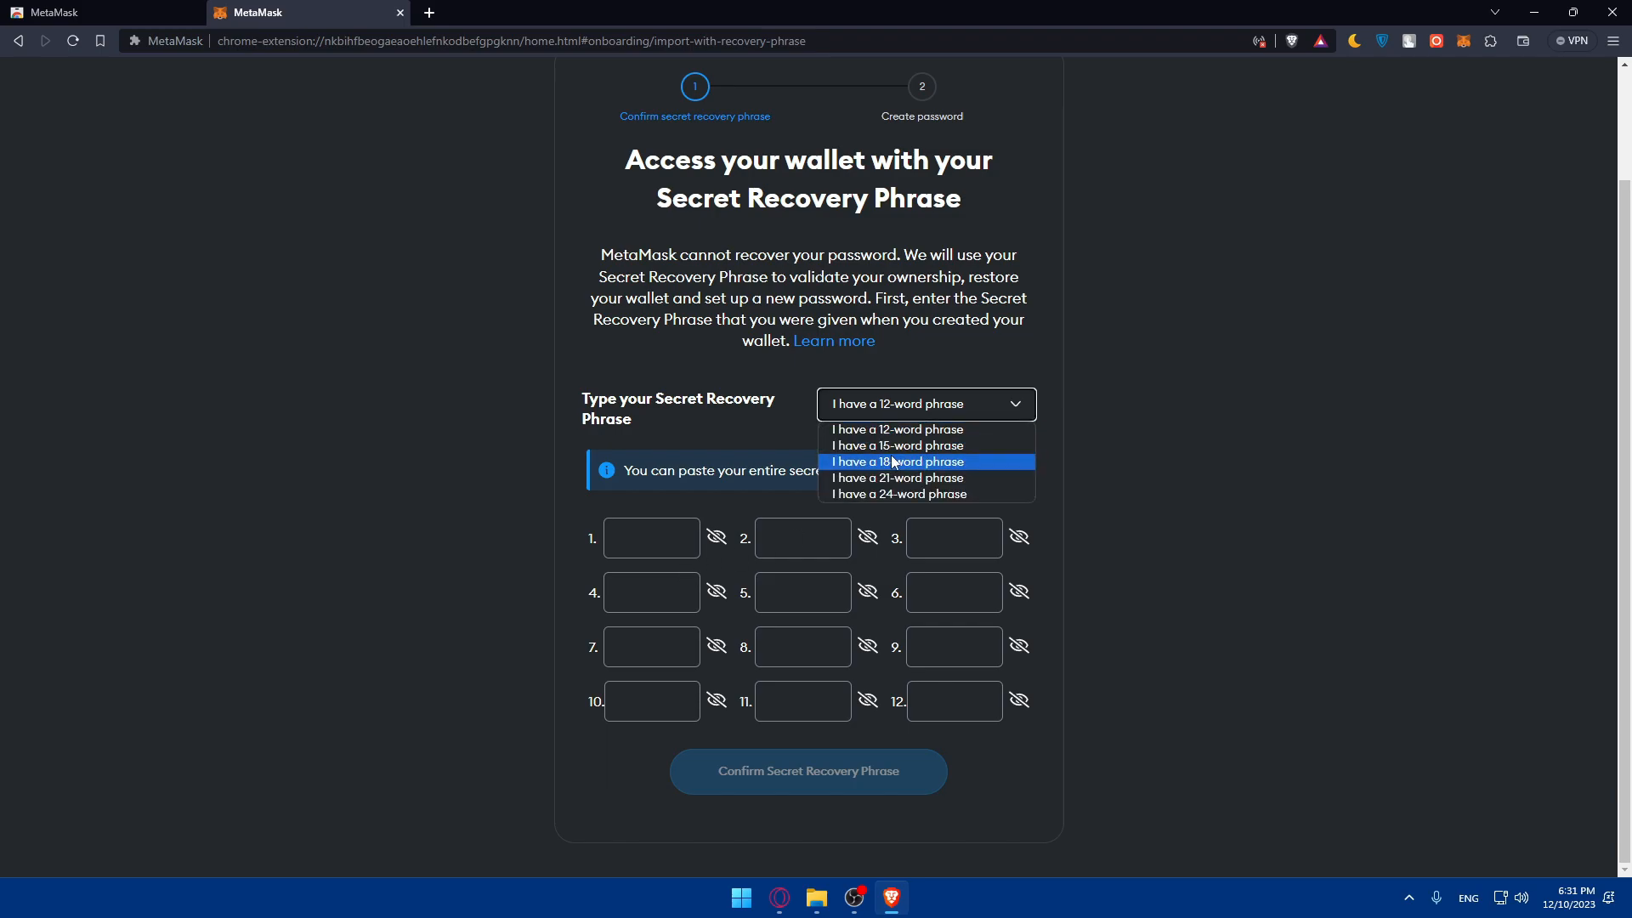
left_click(893, 445)
left_click(896, 408)
left_click(893, 445)
scroll(815, 495, "up", 1)
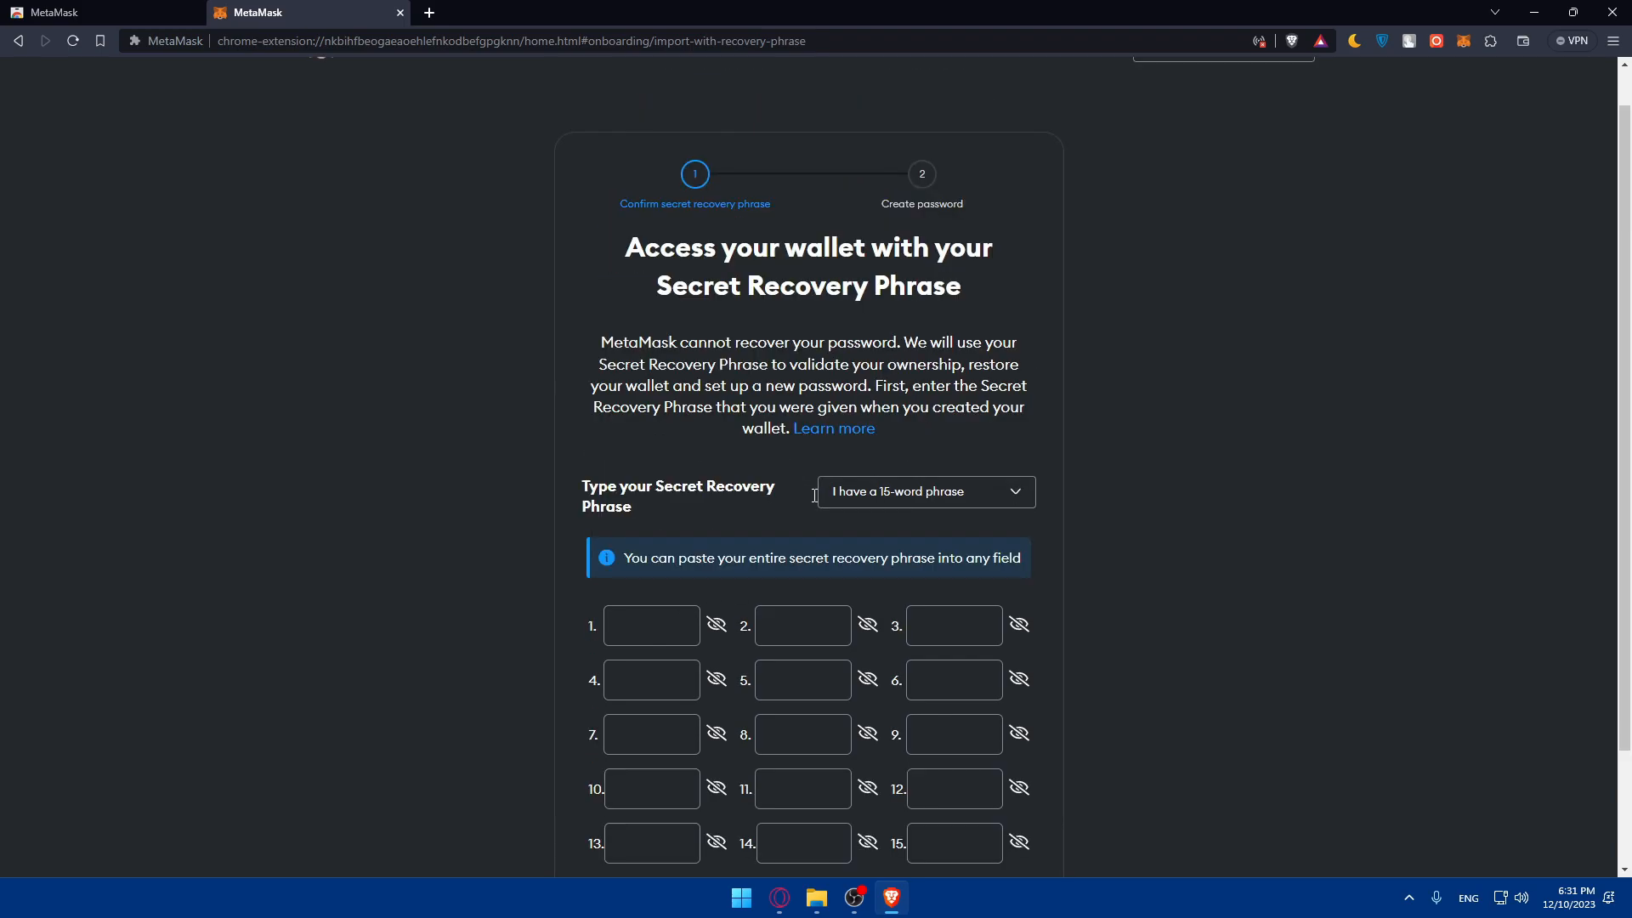
scroll(795, 538, "down", 1)
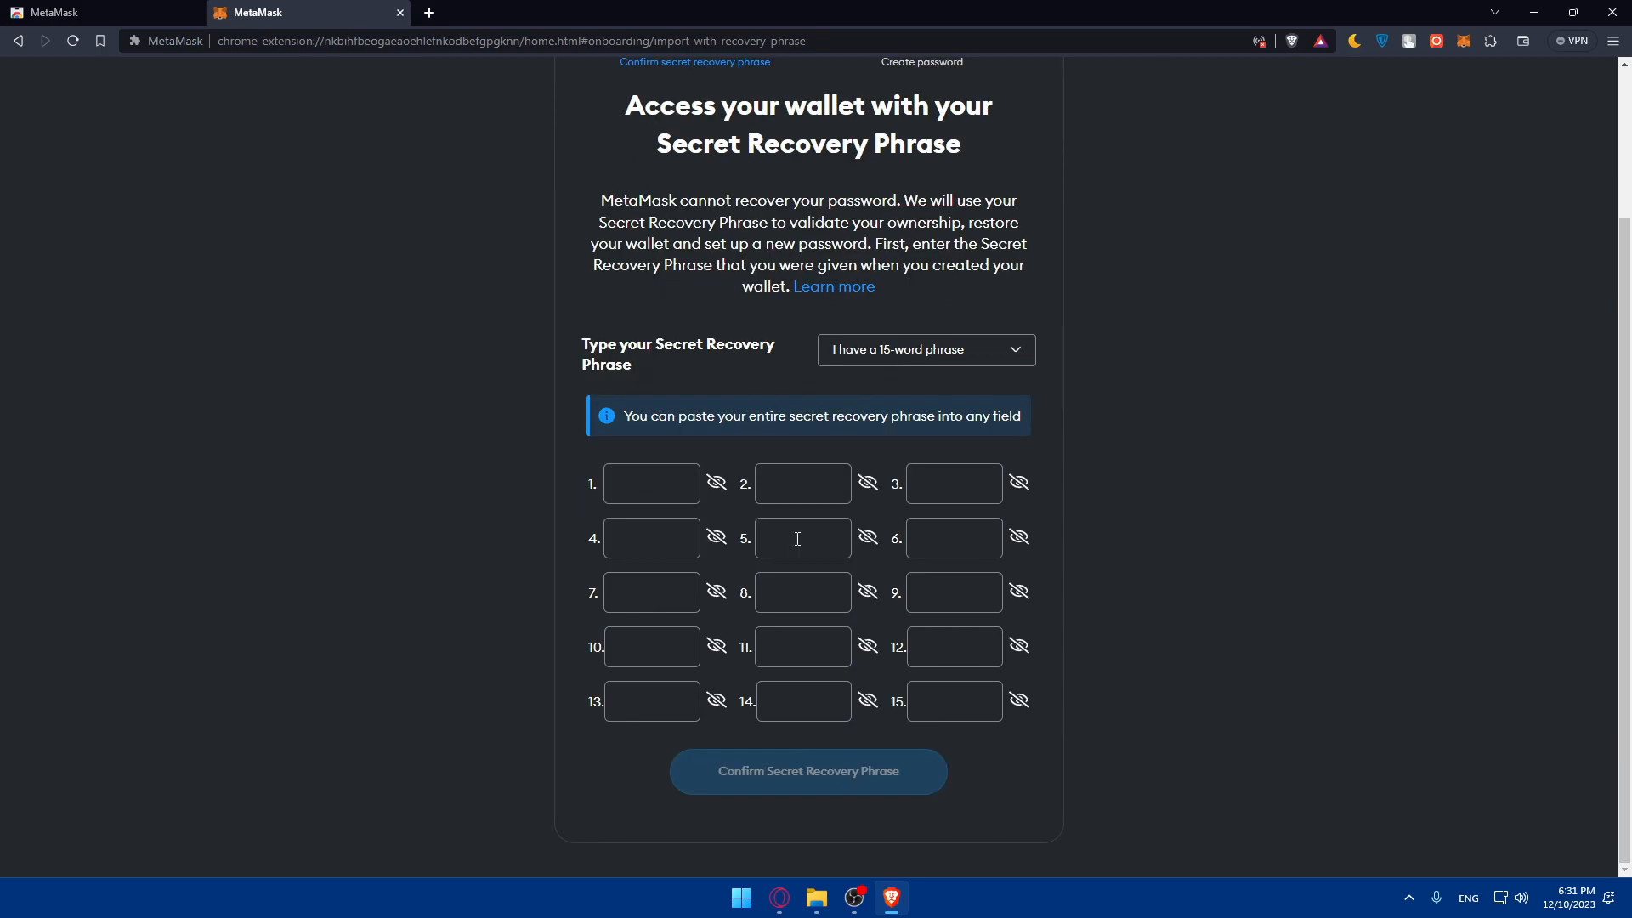
scroll(796, 539, "up", 1)
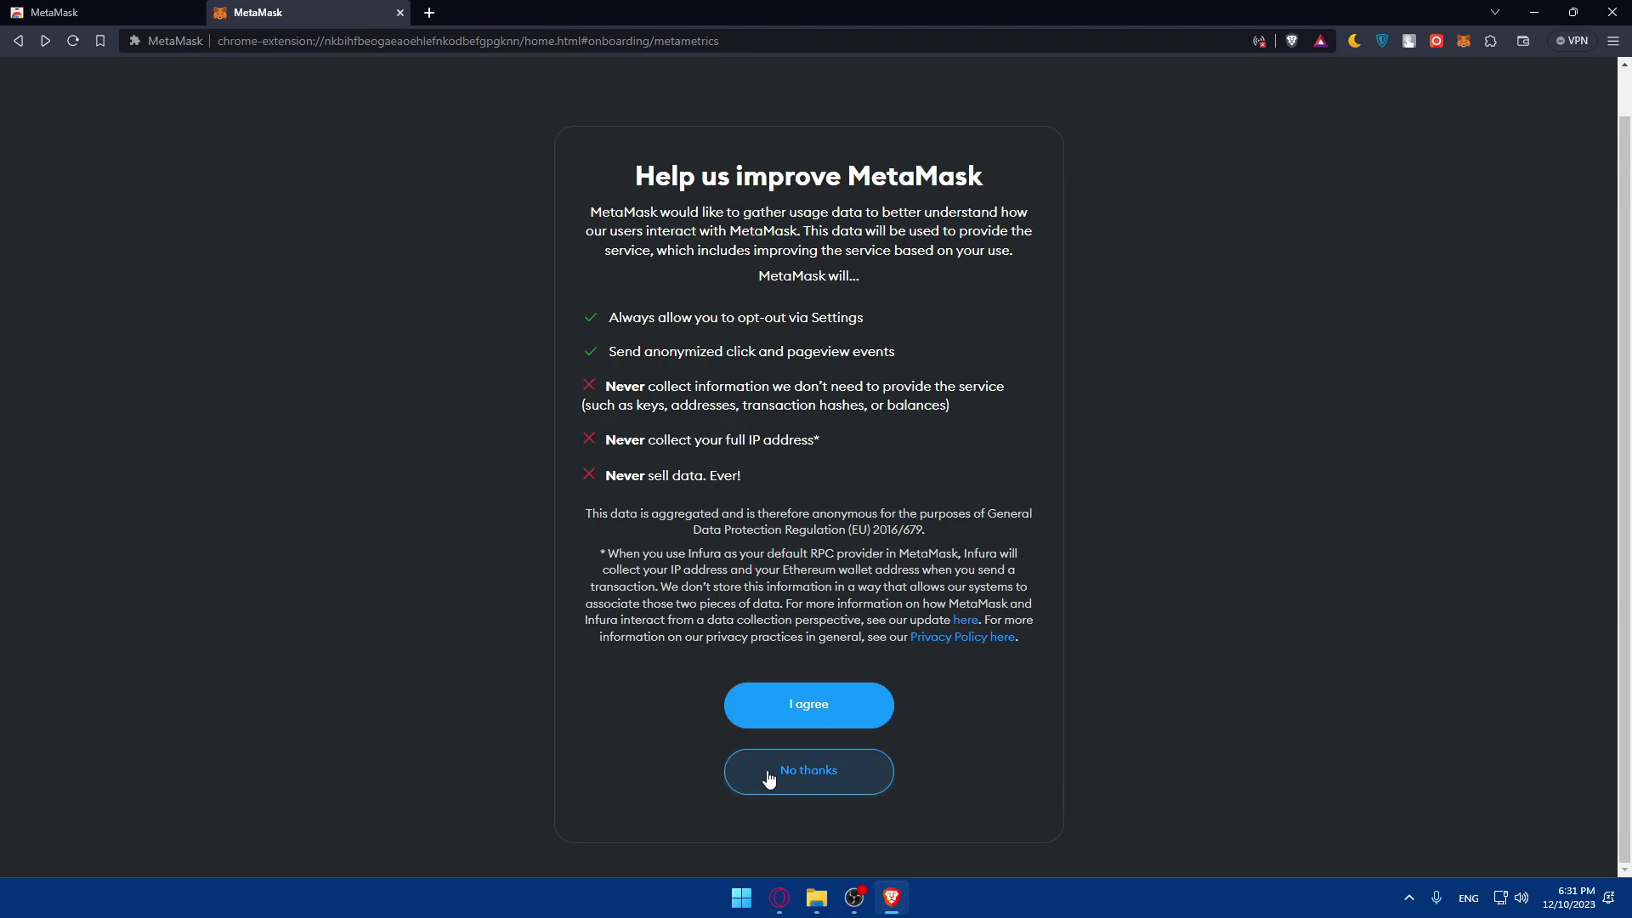
Back out, accept the terms again, choose Create a new wallet and agree to usage data.
left_click(757, 767)
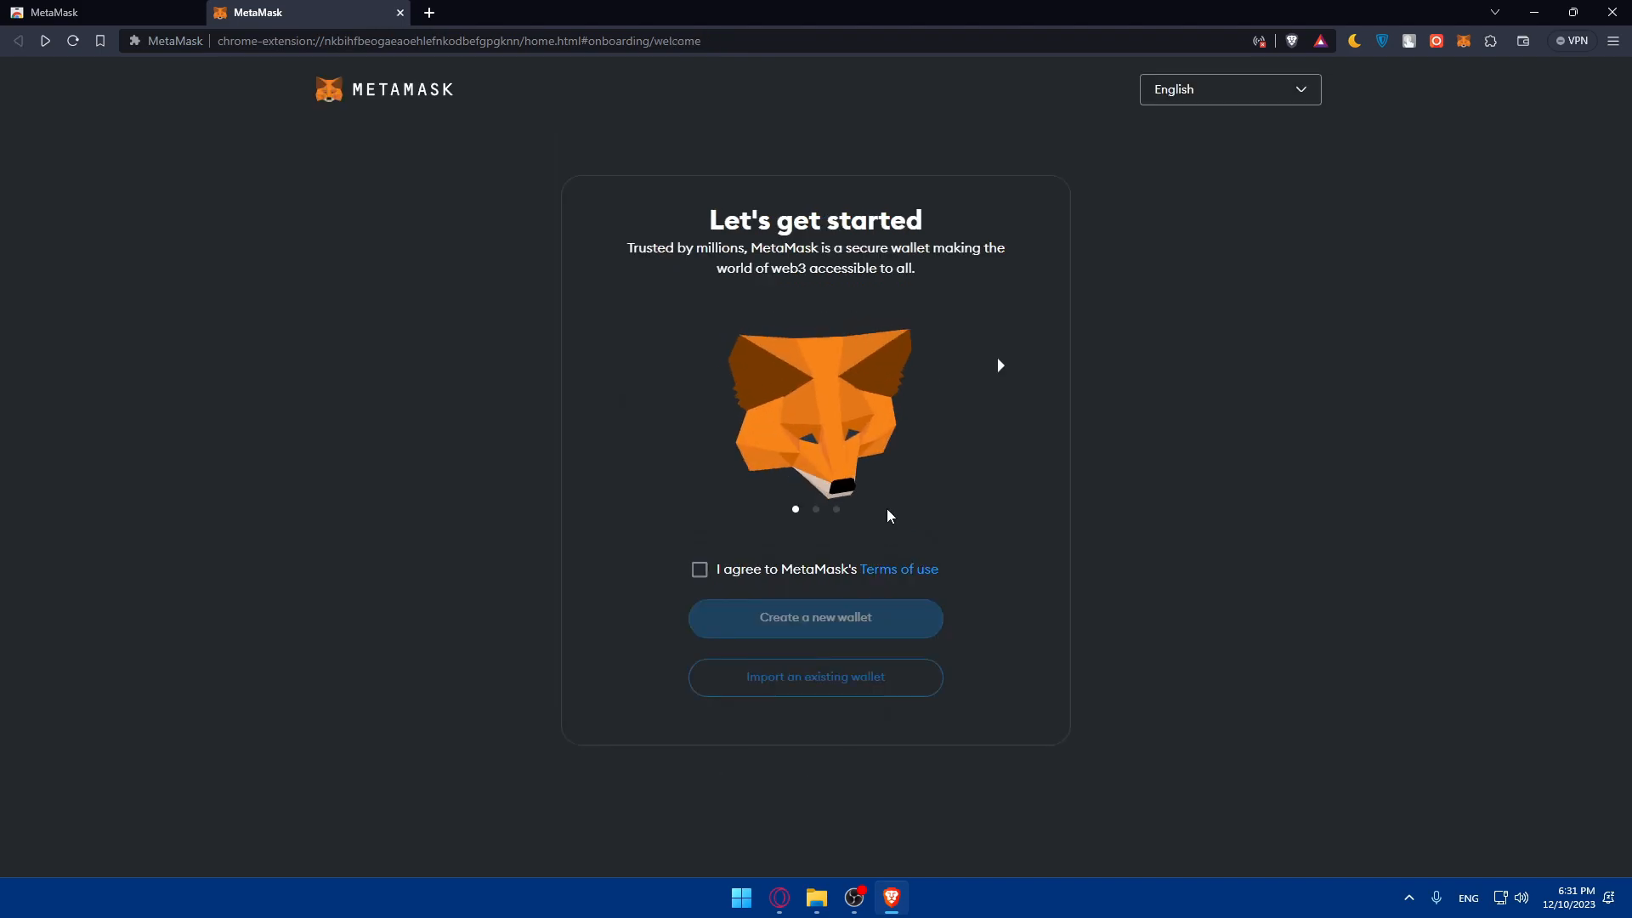
left_click(696, 570)
left_click(815, 617)
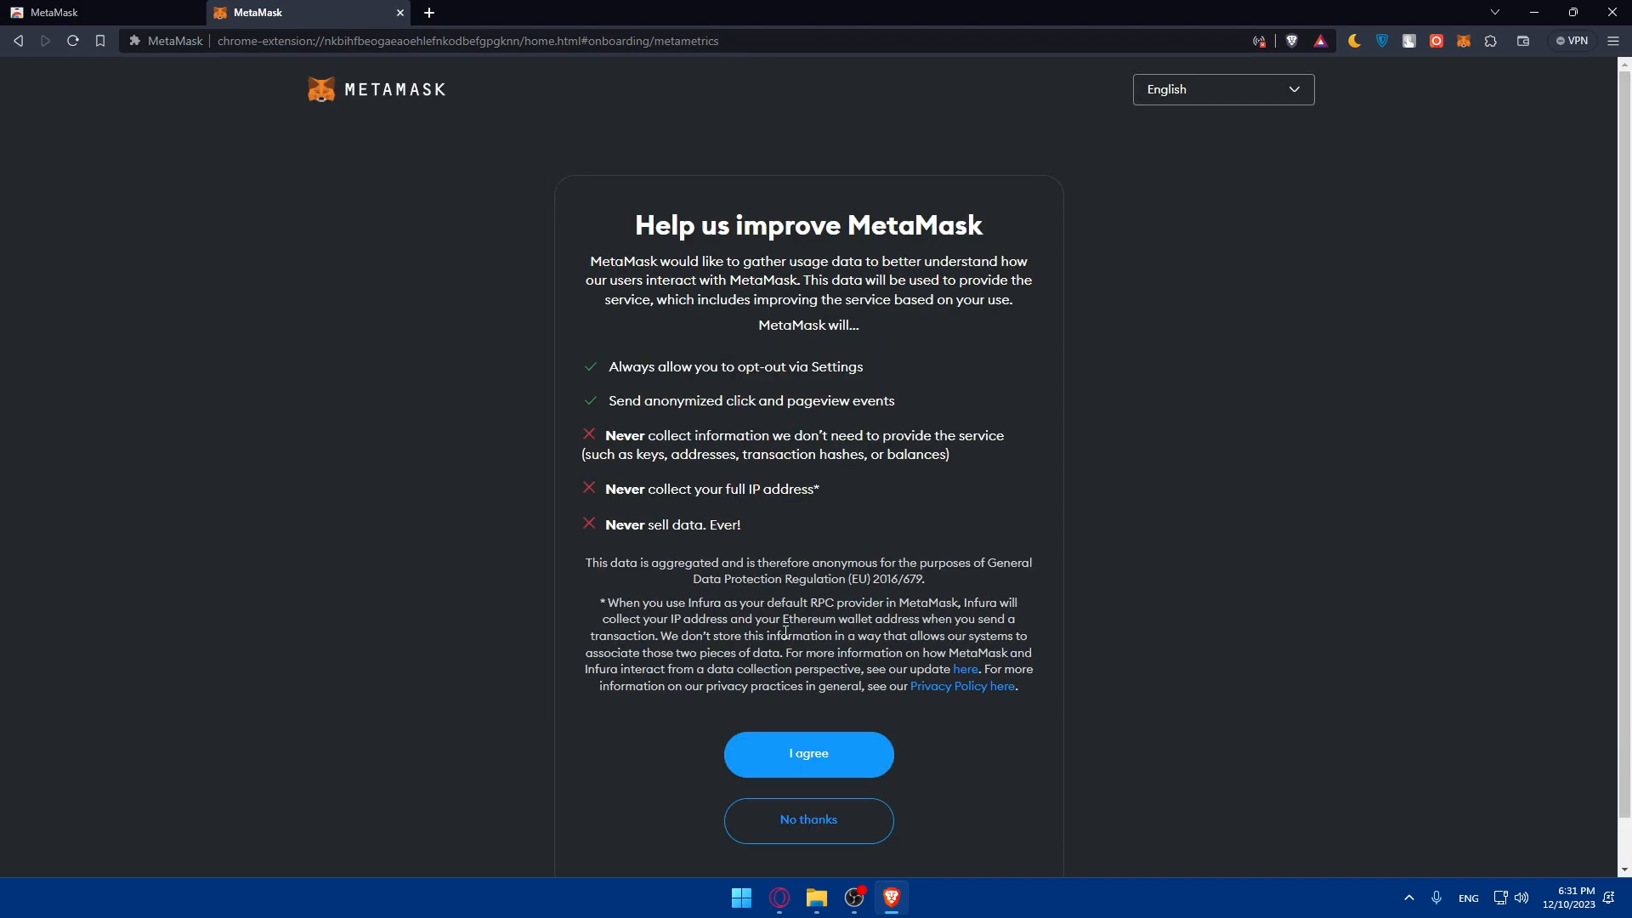
left_click(809, 753)
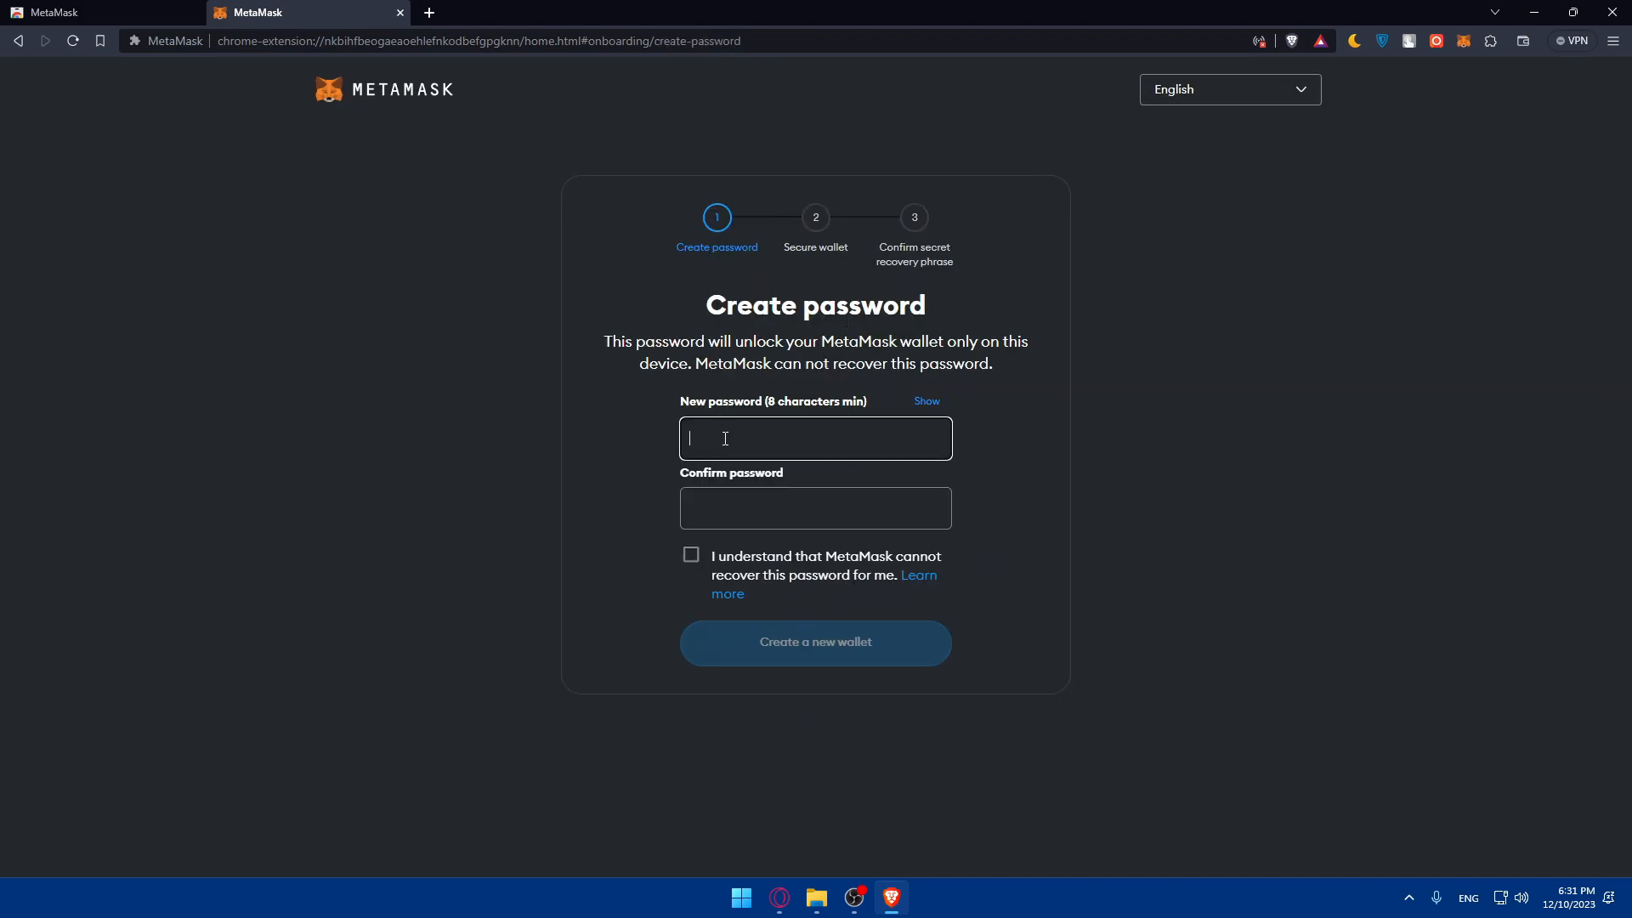
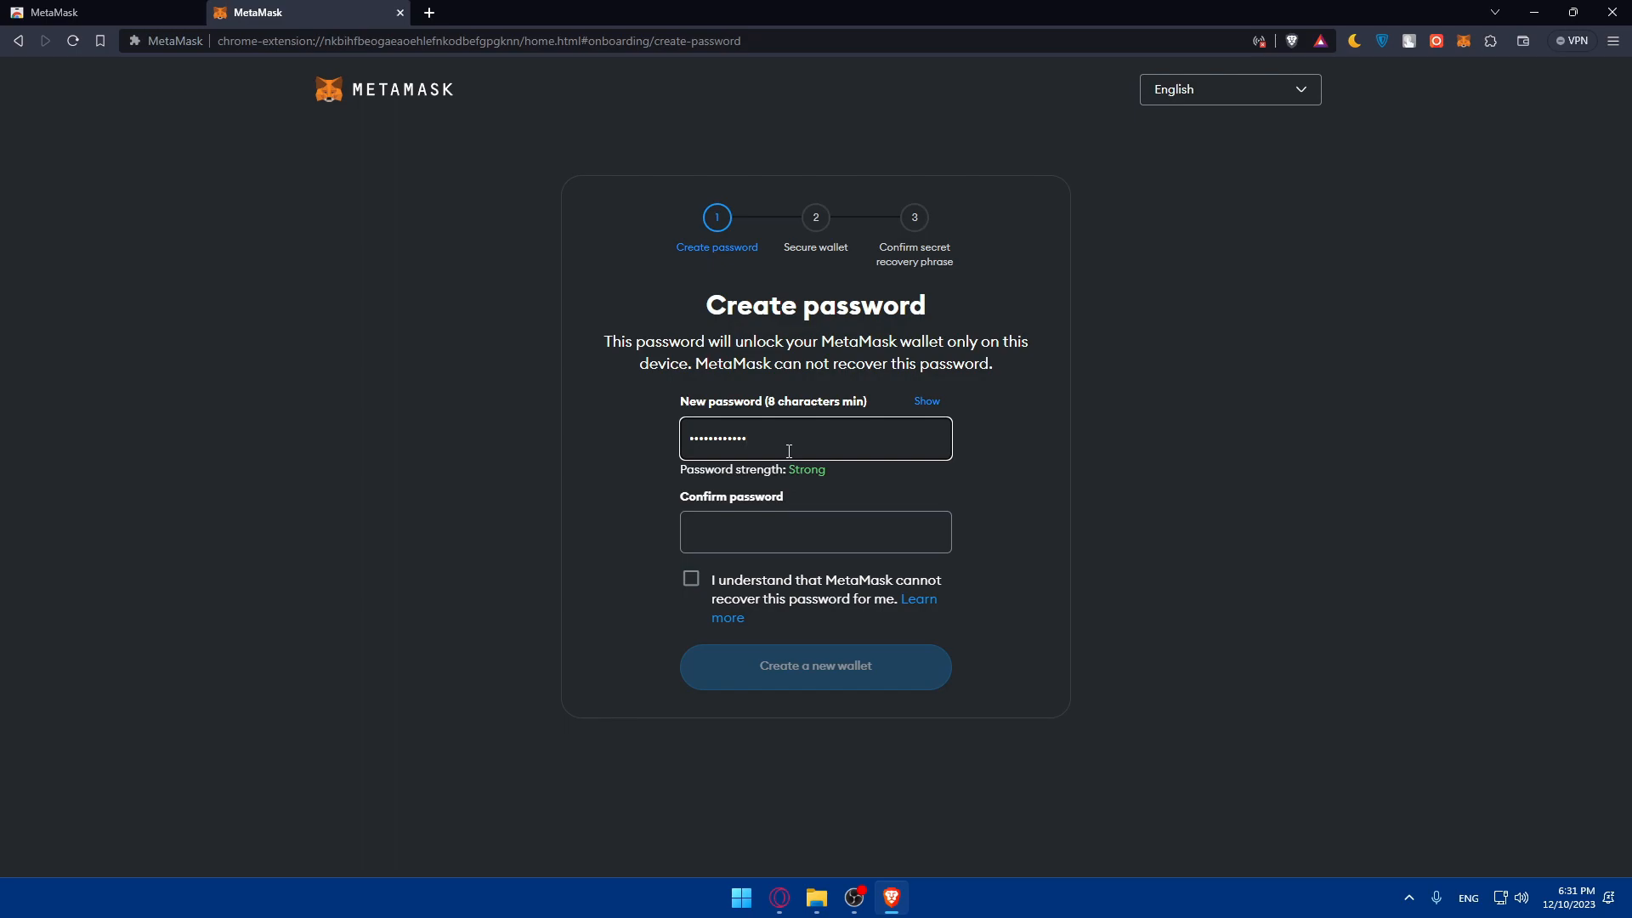
Enter and confirm the wallet password, acknowledge it cannot be recovered, and create the wallet.
key("BackSpace")
key("BackSpace")
key("BackSpace")
type("00")
left_click(838, 532)
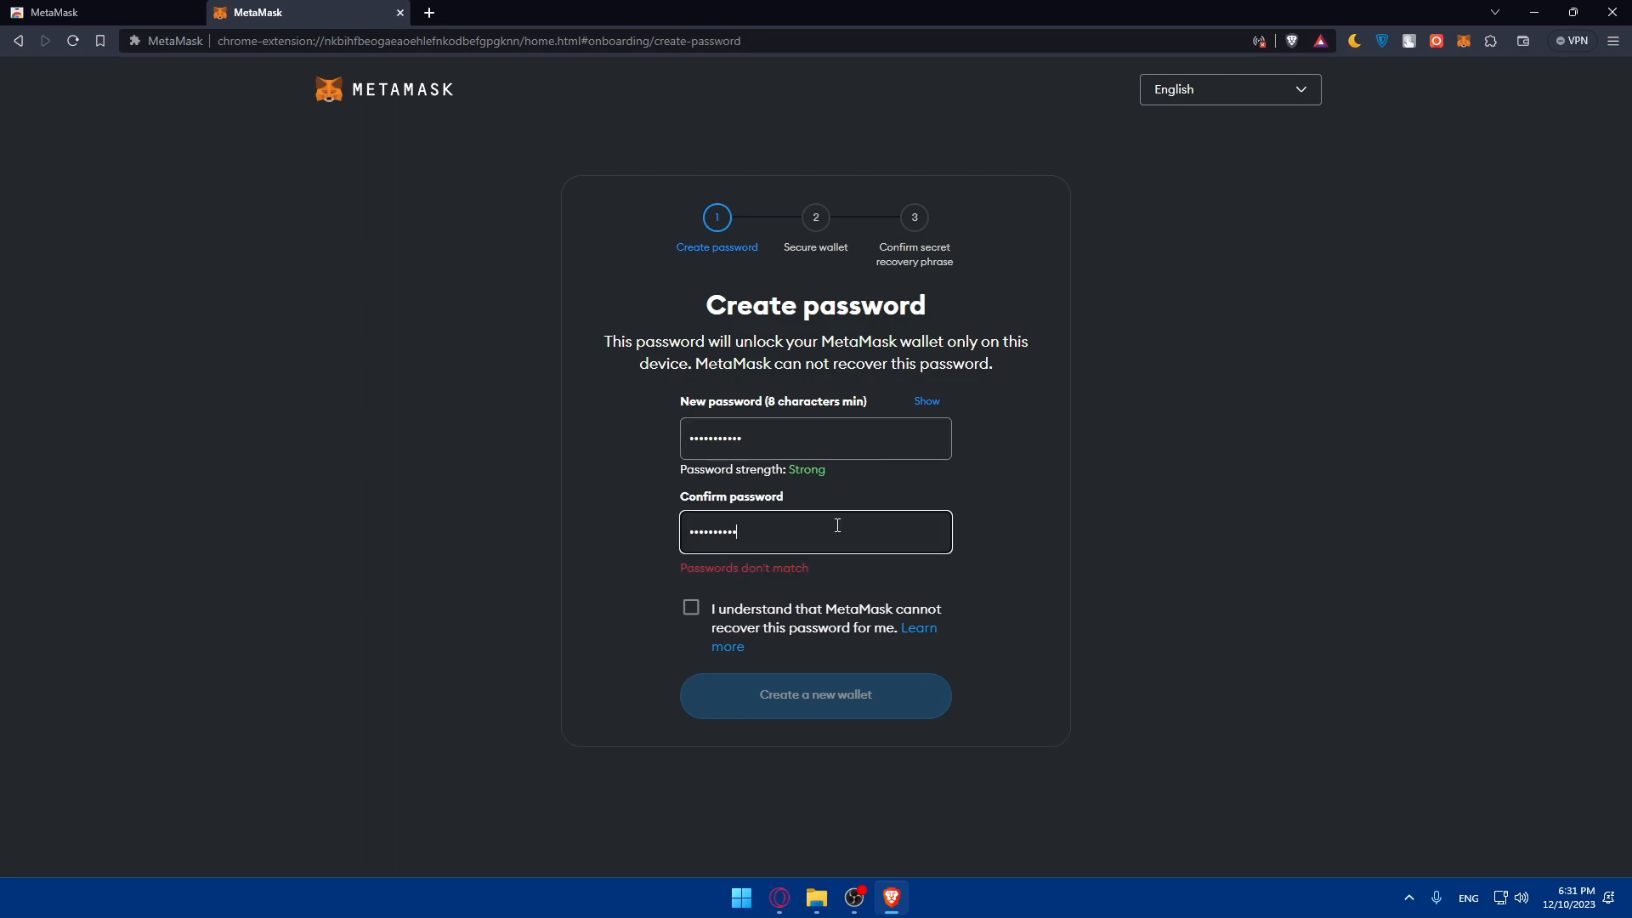
left_click(691, 580)
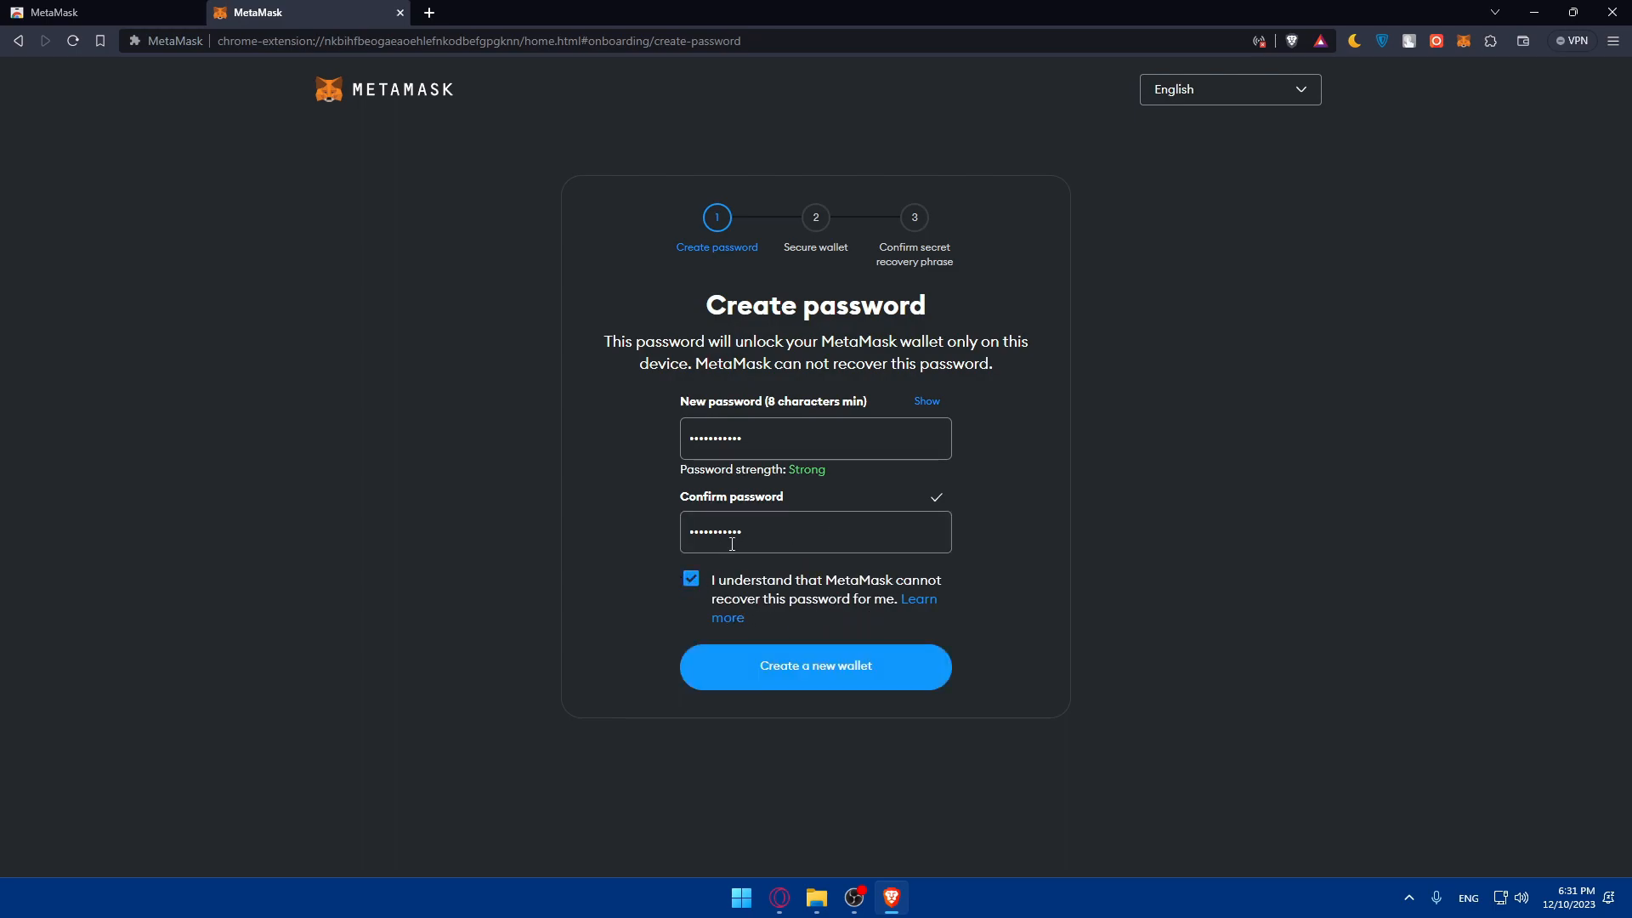
left_click(786, 665)
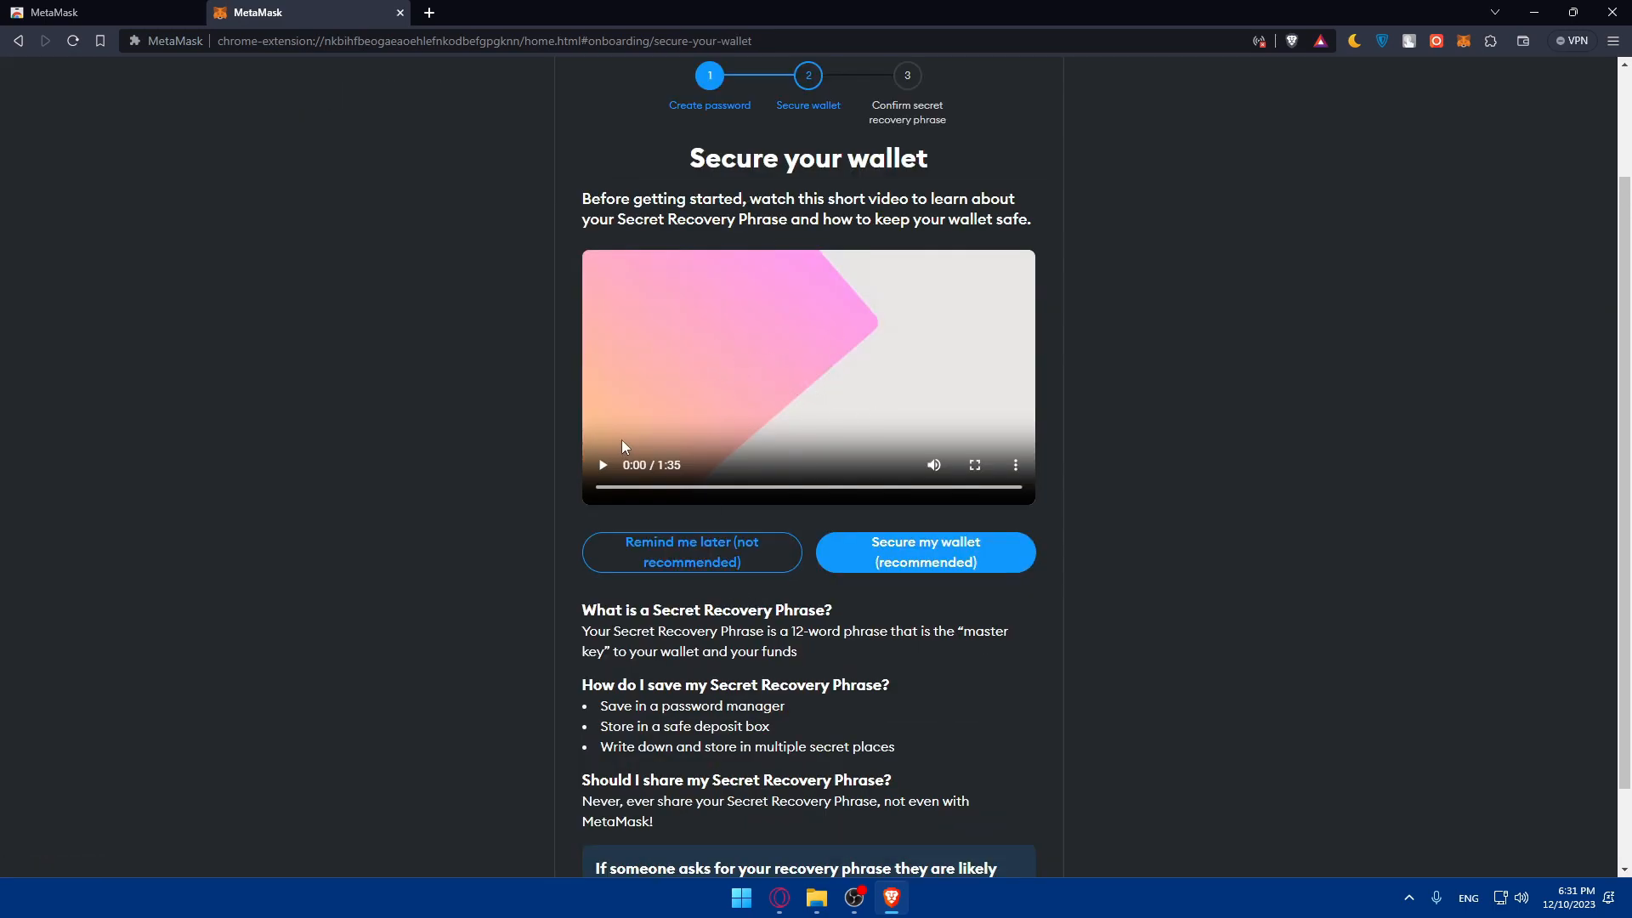
scroll(829, 492, "down", 1)
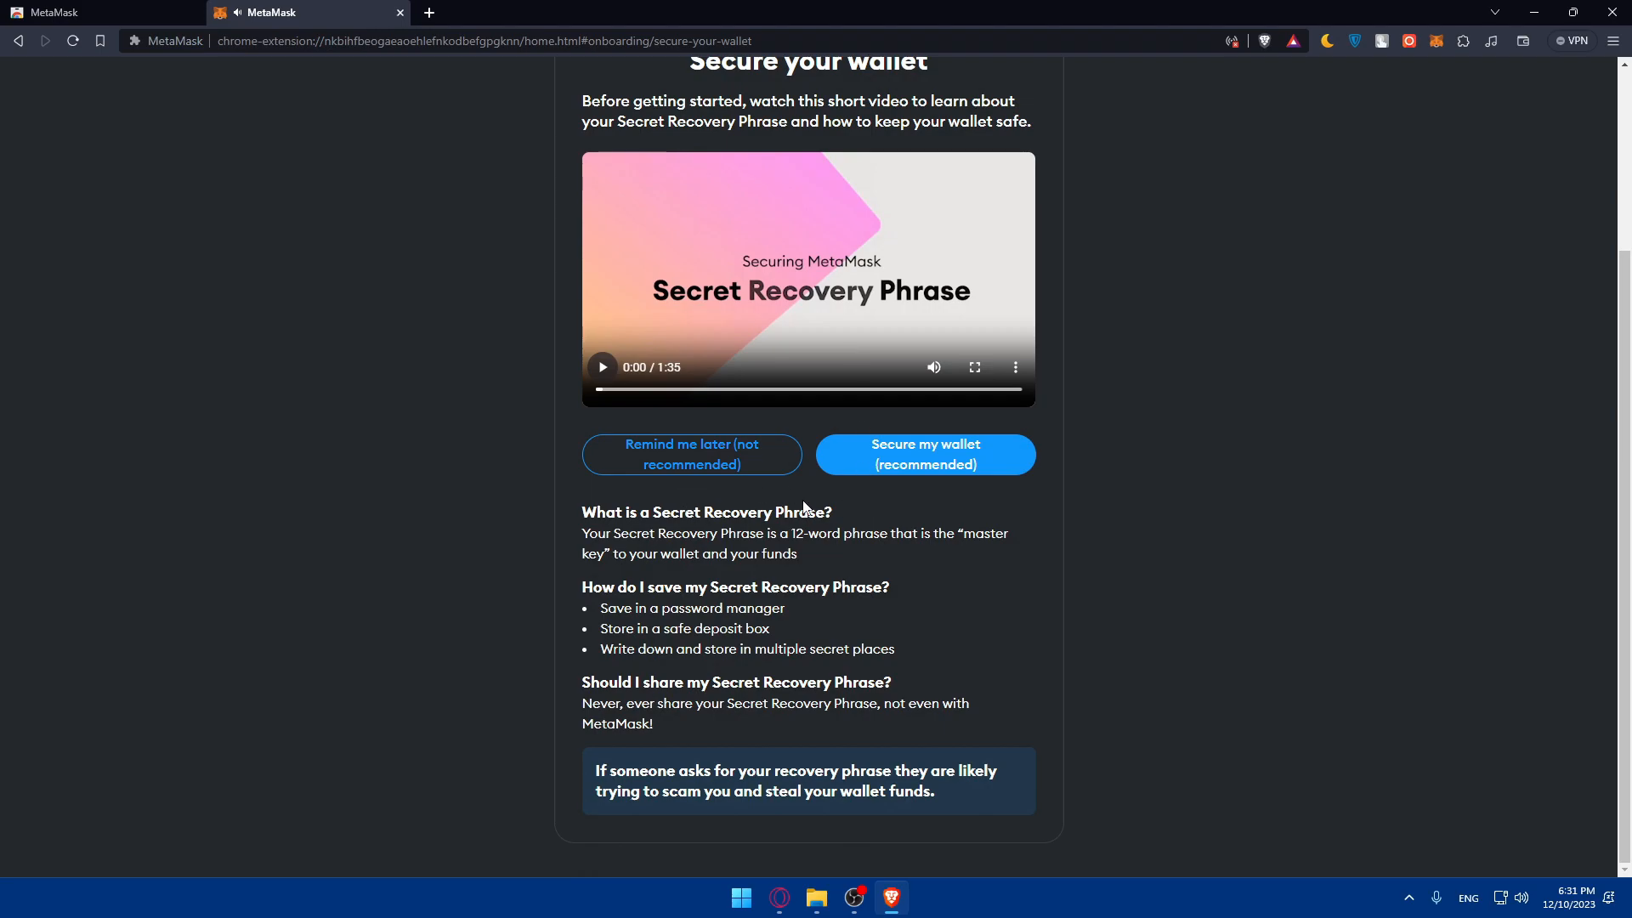
scroll(695, 459, "up", 1)
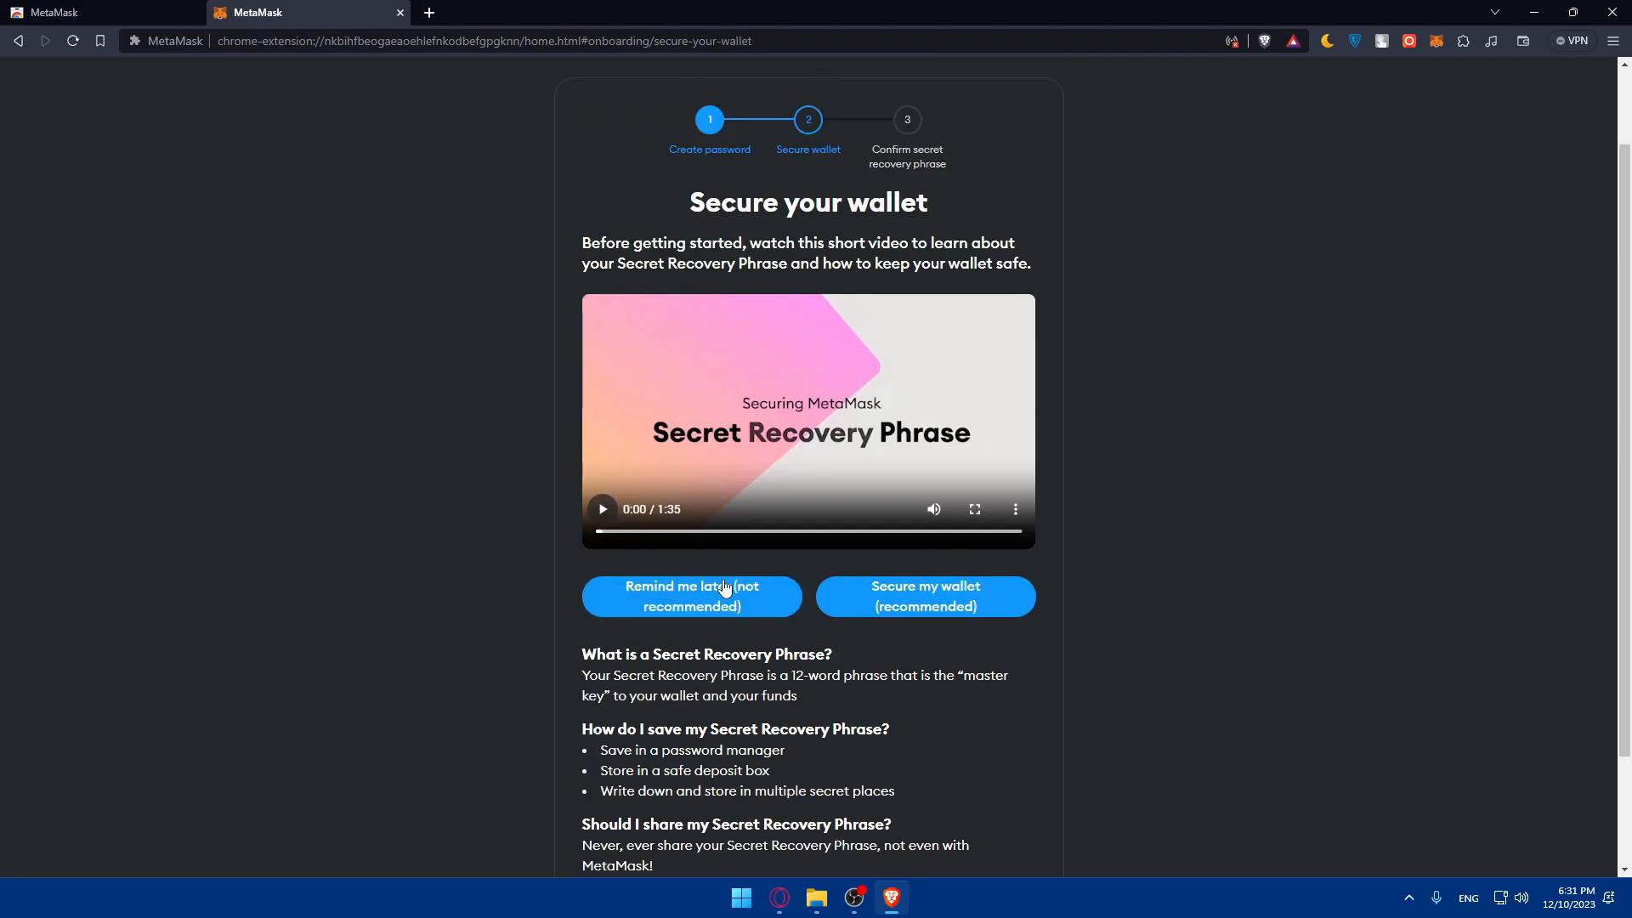
Choose Secure my wallet (recommended) to reach the recovery phrase step.
left_click(913, 604)
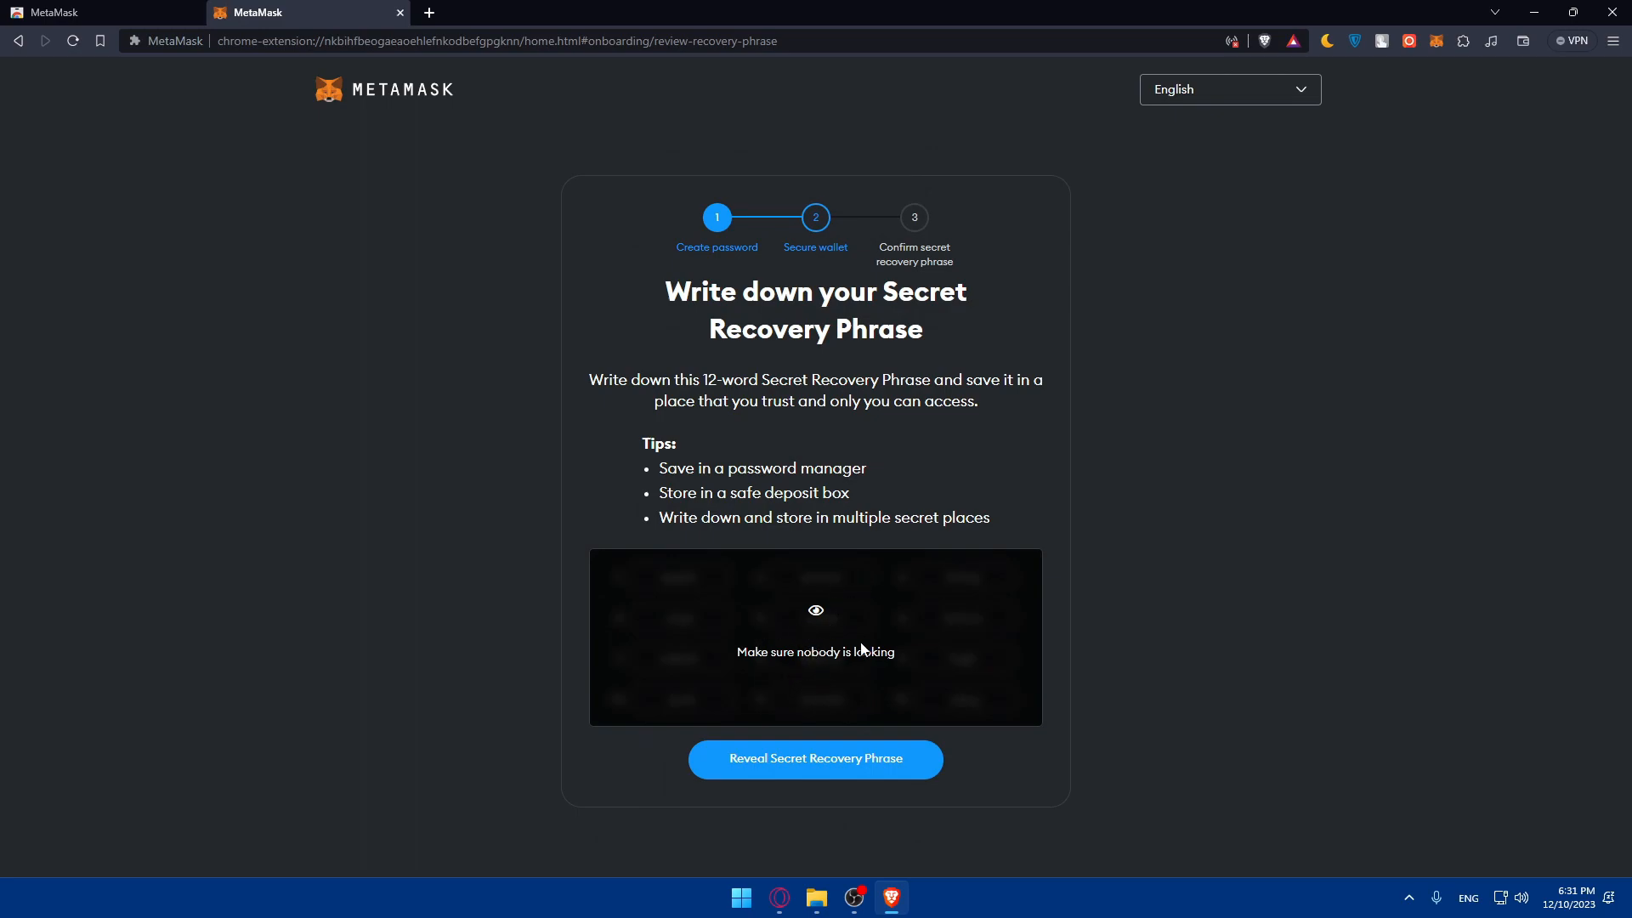
Reveal the 12-word Secret Recovery Phrase, snip a screenshot of the word grid, and continue.
left_click(817, 759)
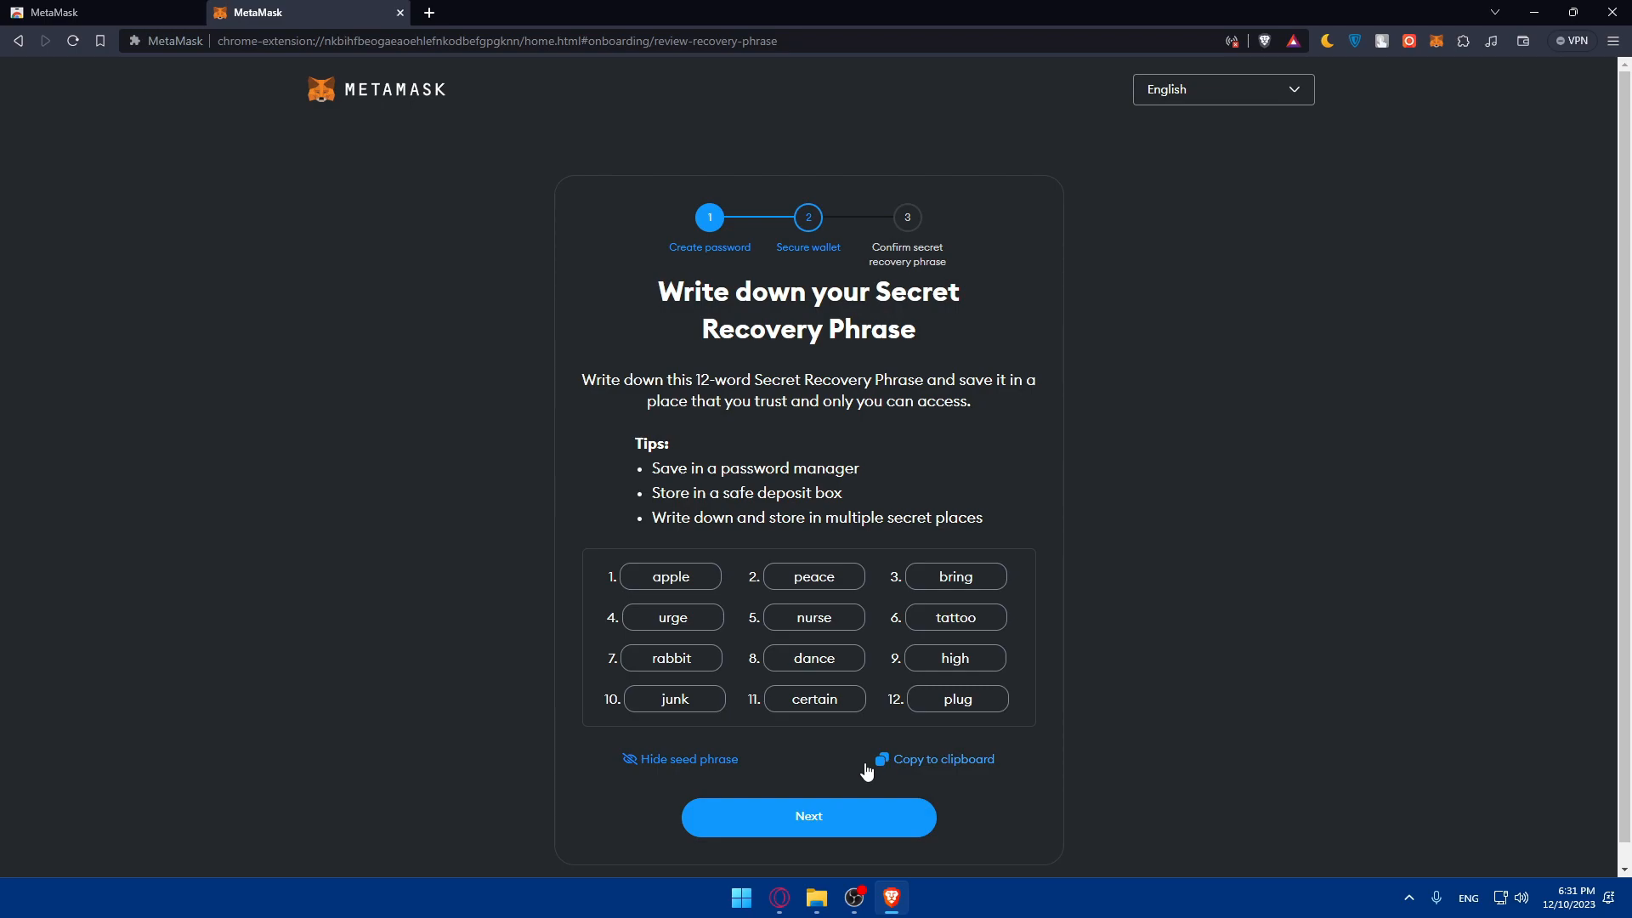
key("super+shift+s")
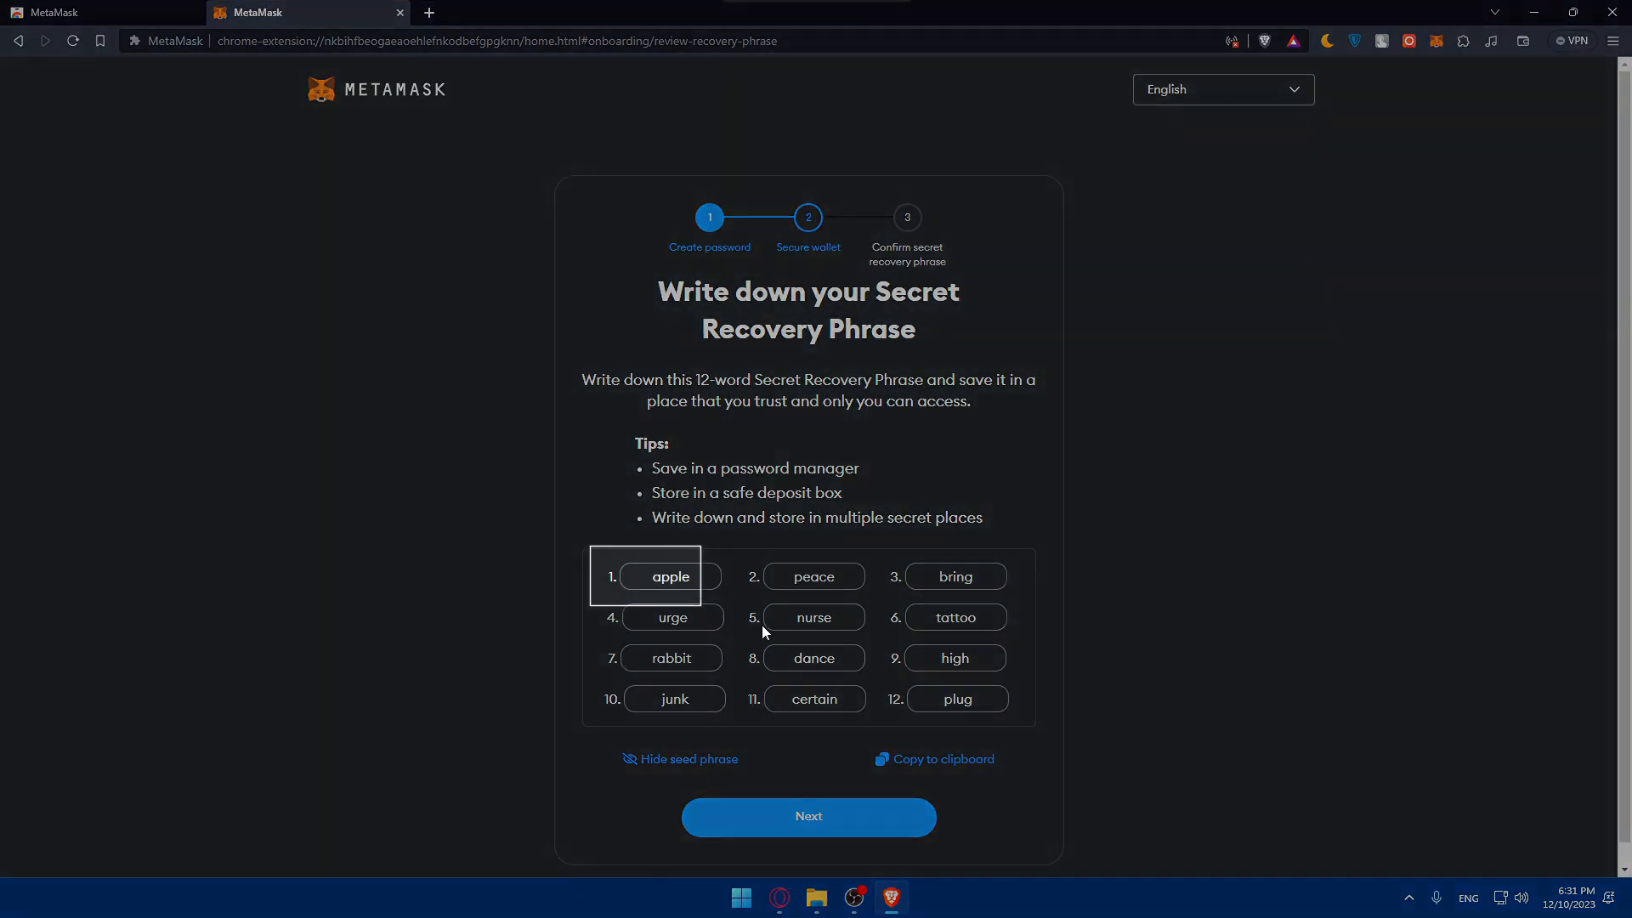
left_click_drag(587, 549, 1039, 740)
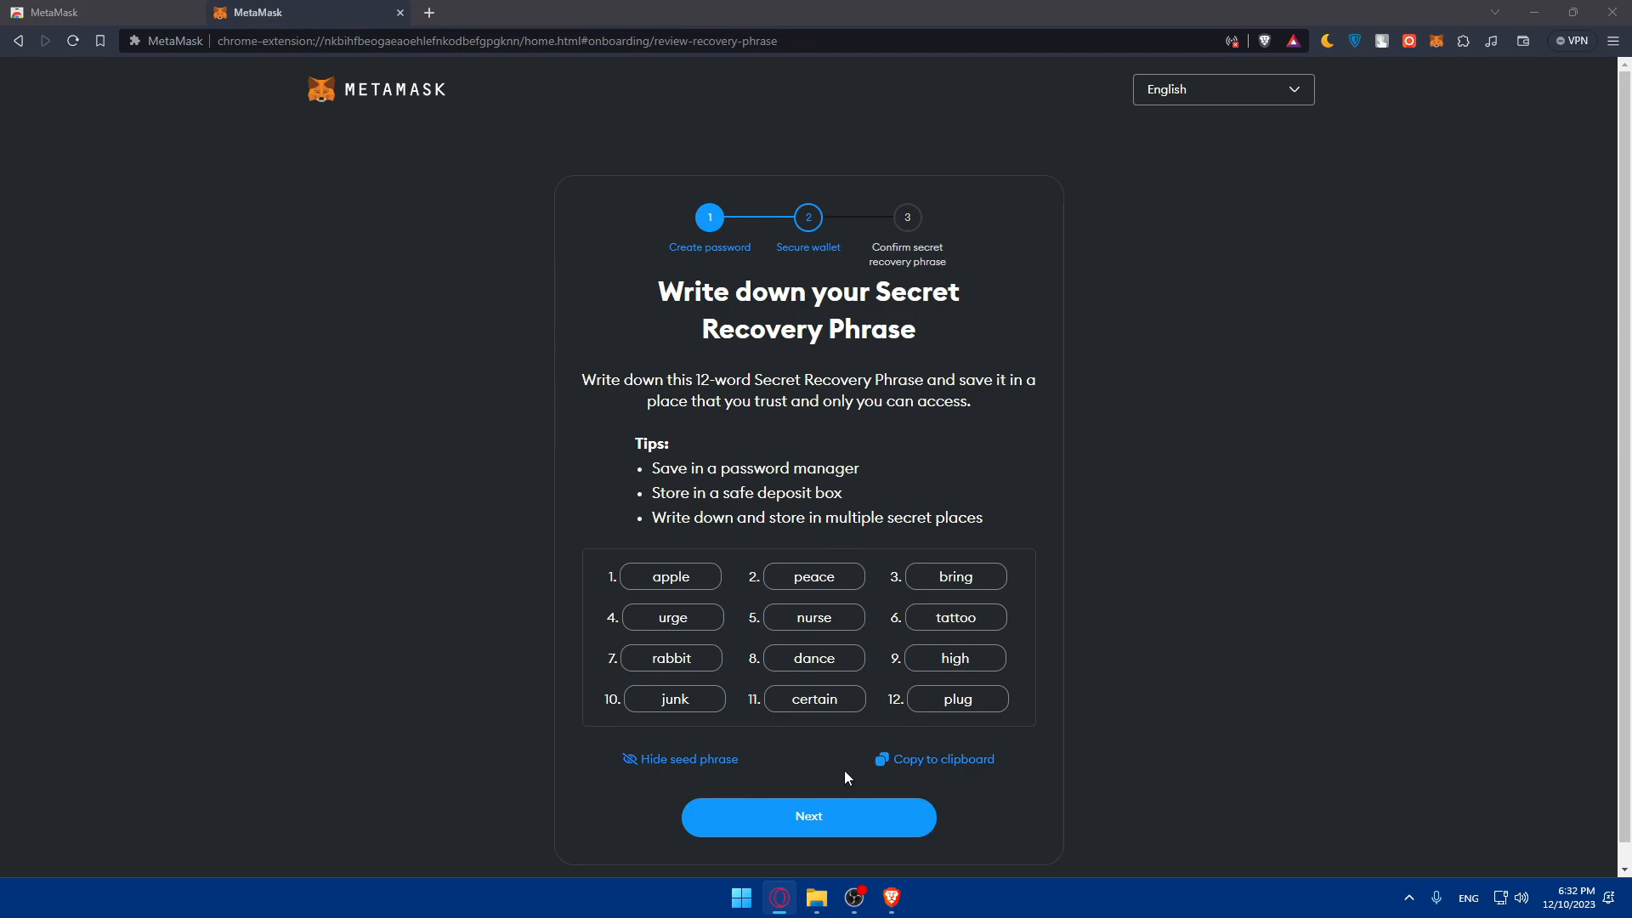
left_click(815, 815)
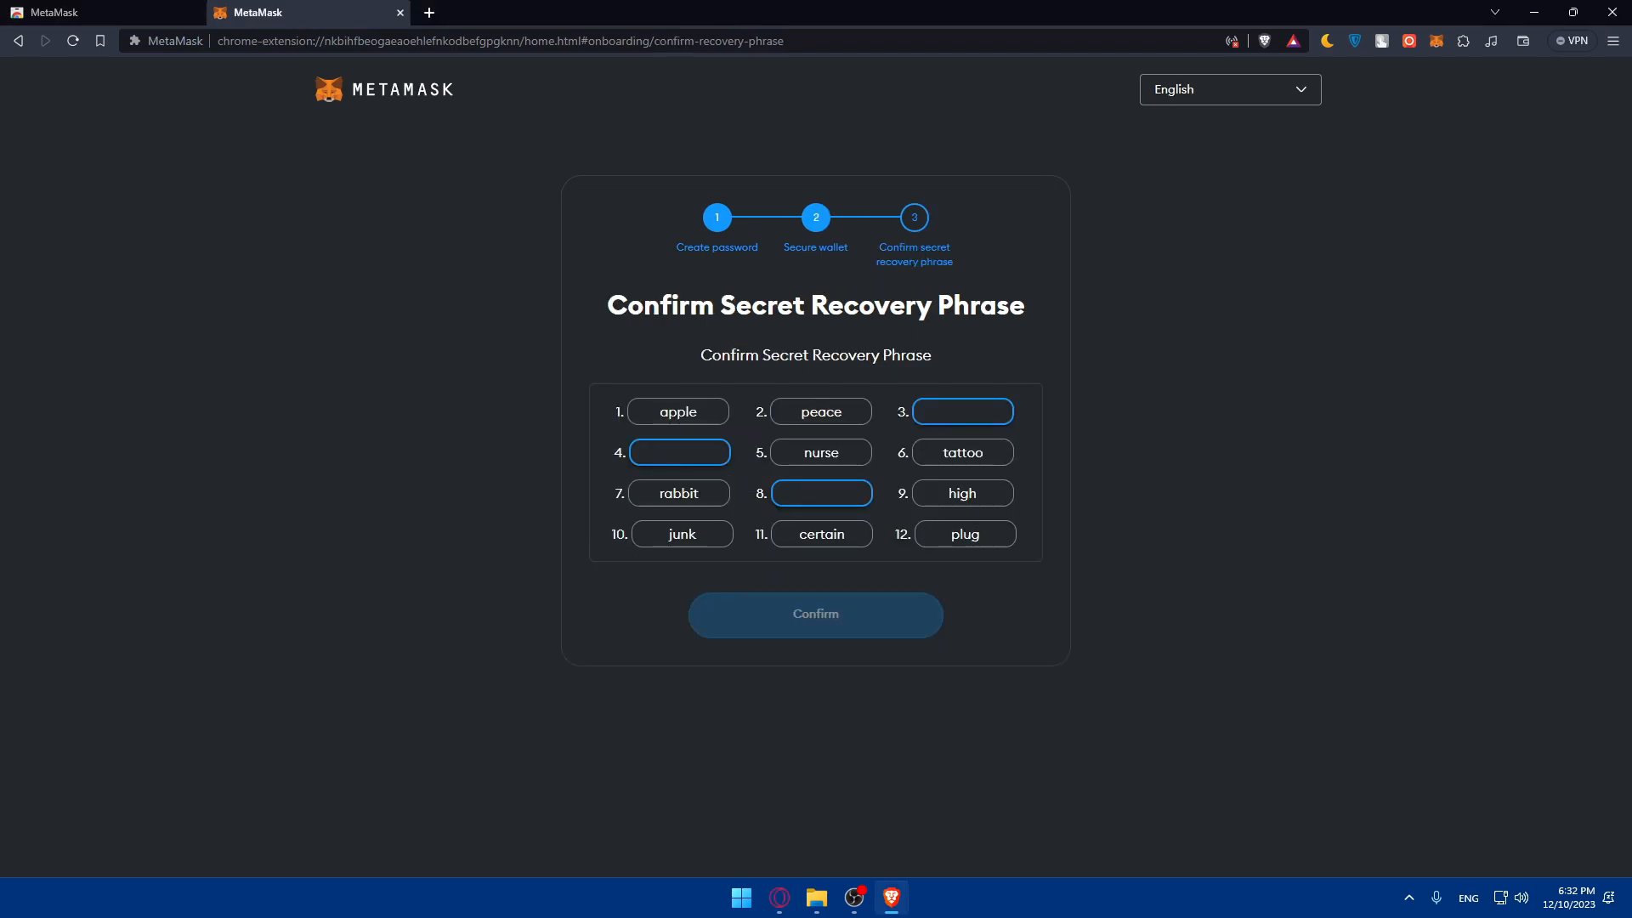
left_click(928, 412)
left_click(693, 449)
type("urge")
left_click(840, 492)
type("dance")
Confirm the phrase, click through Got it, Next and Done, and dismiss the What's new notice.
left_click(876, 621)
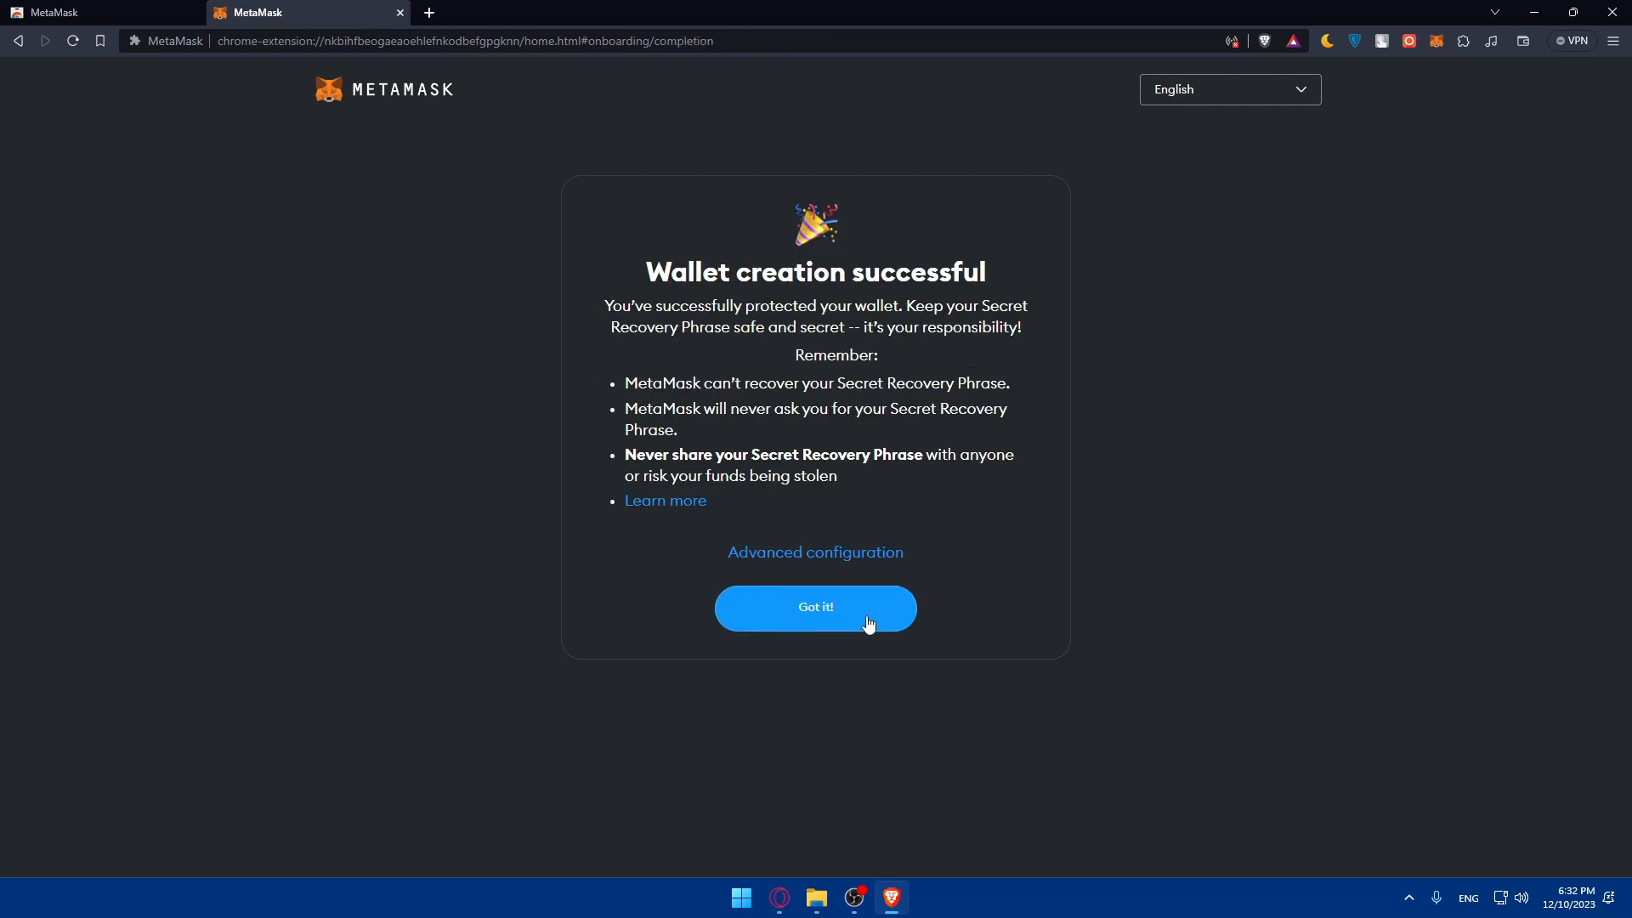
left_click(835, 618)
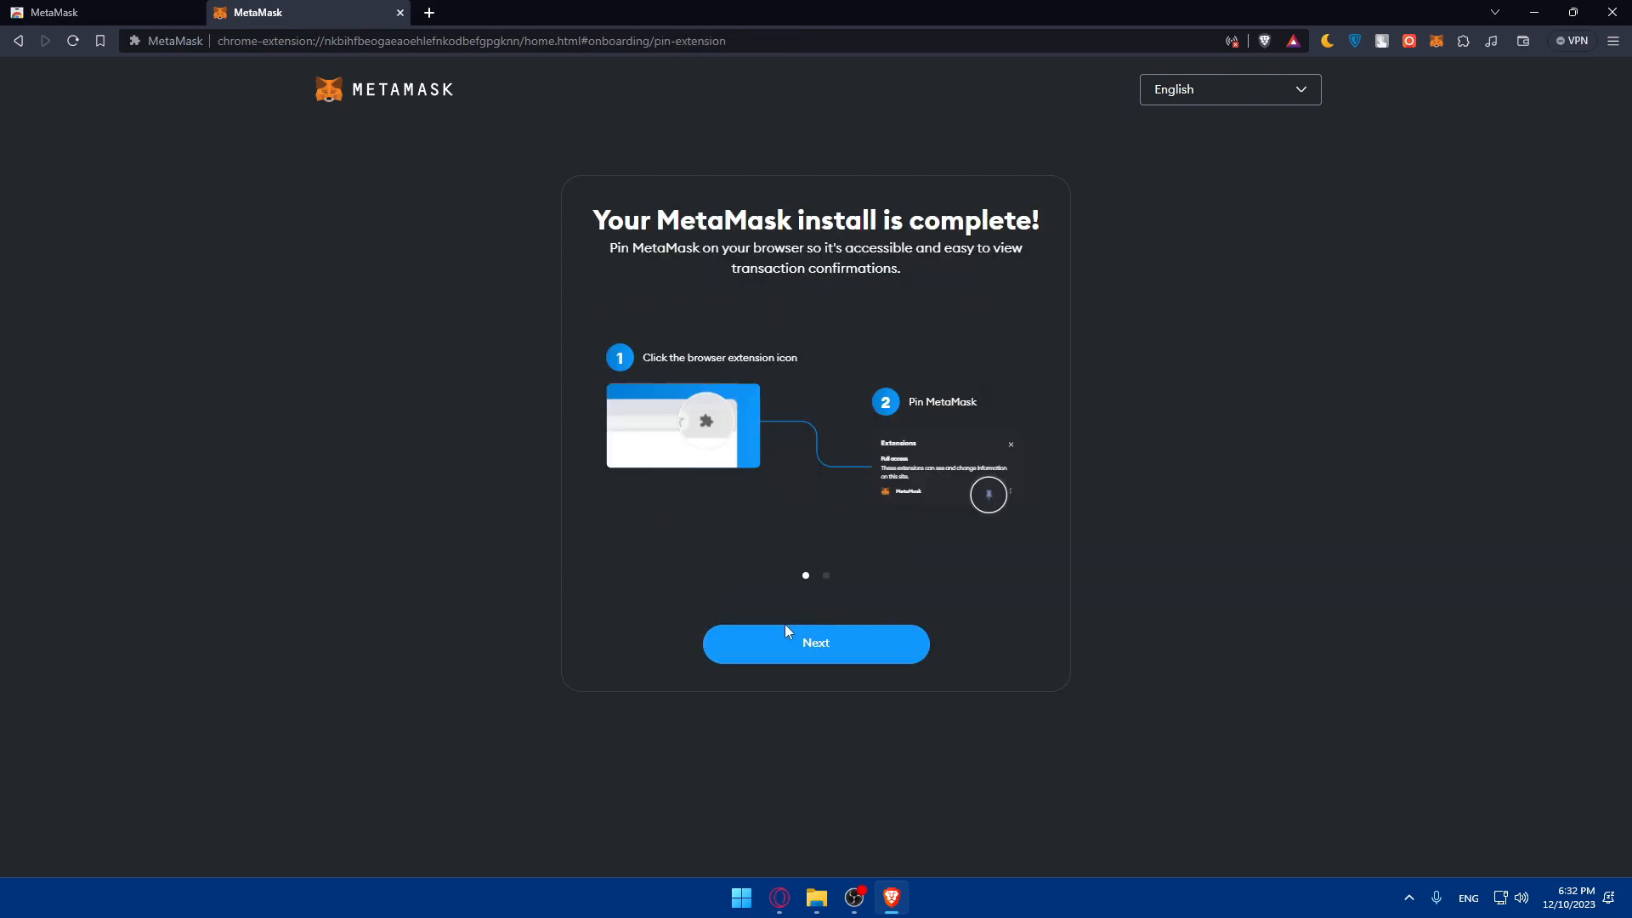
left_click(834, 644)
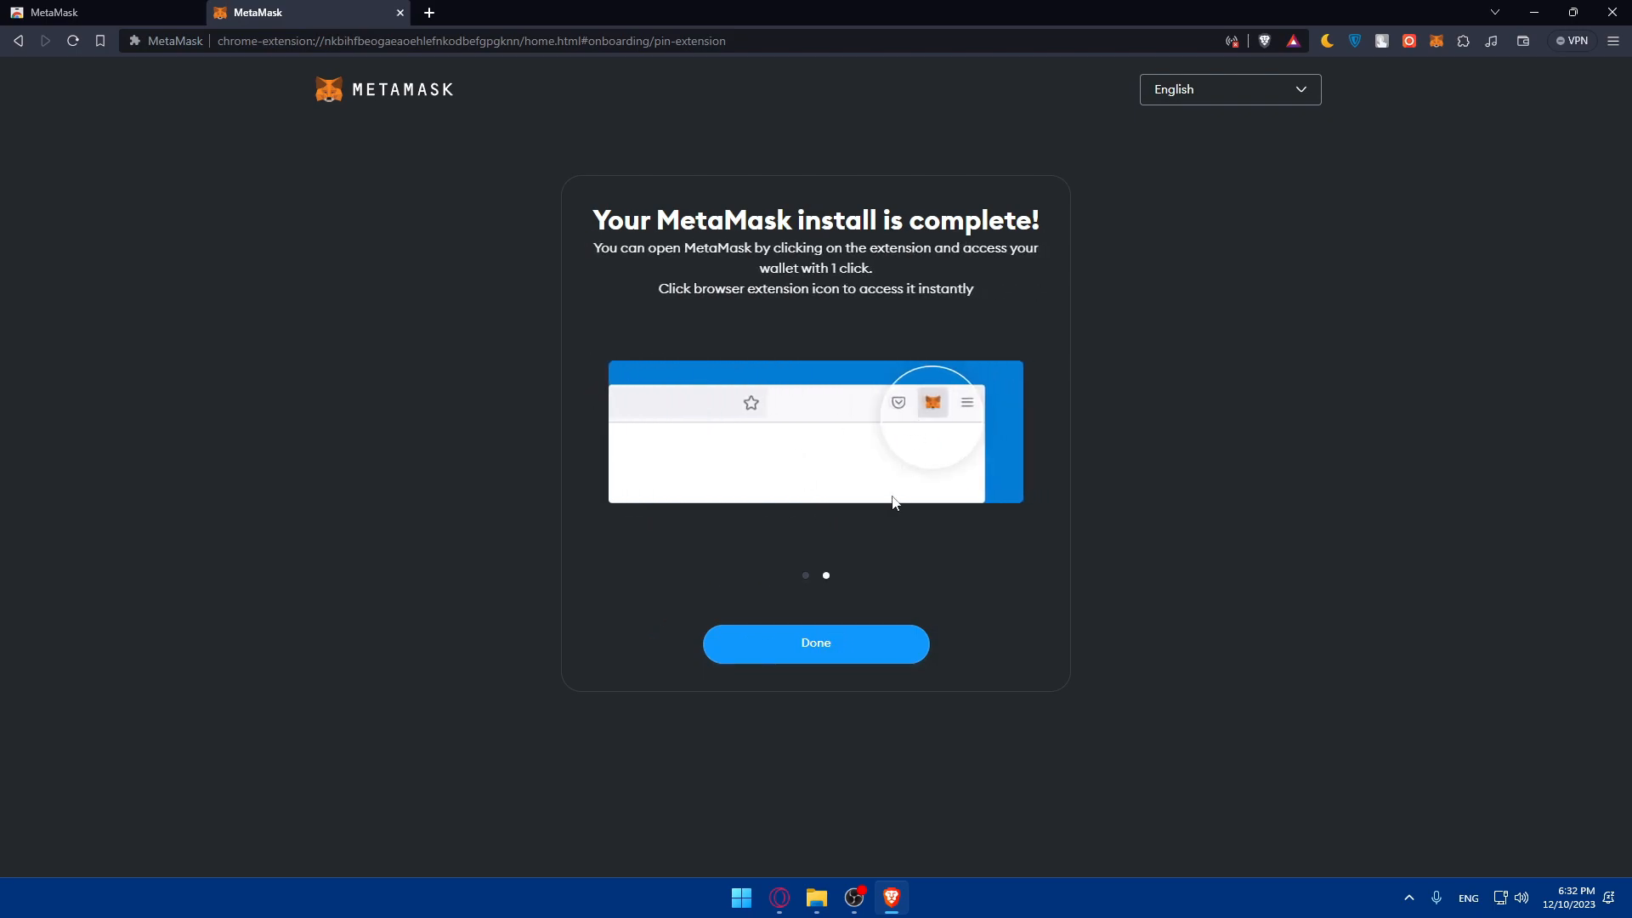
left_click(849, 643)
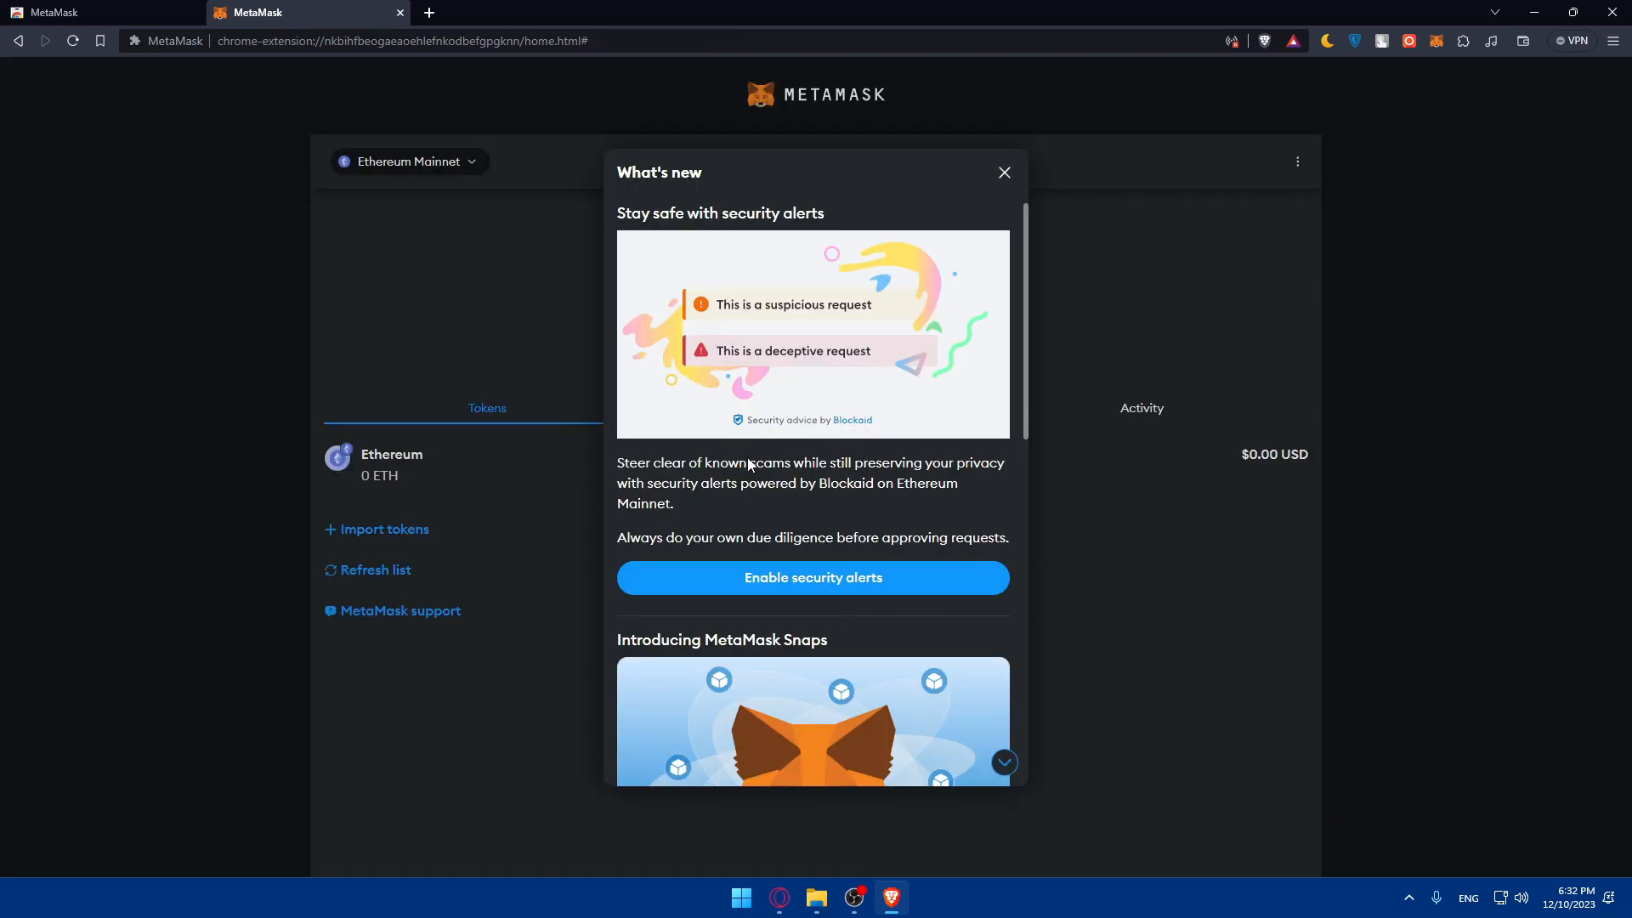
left_click(1003, 171)
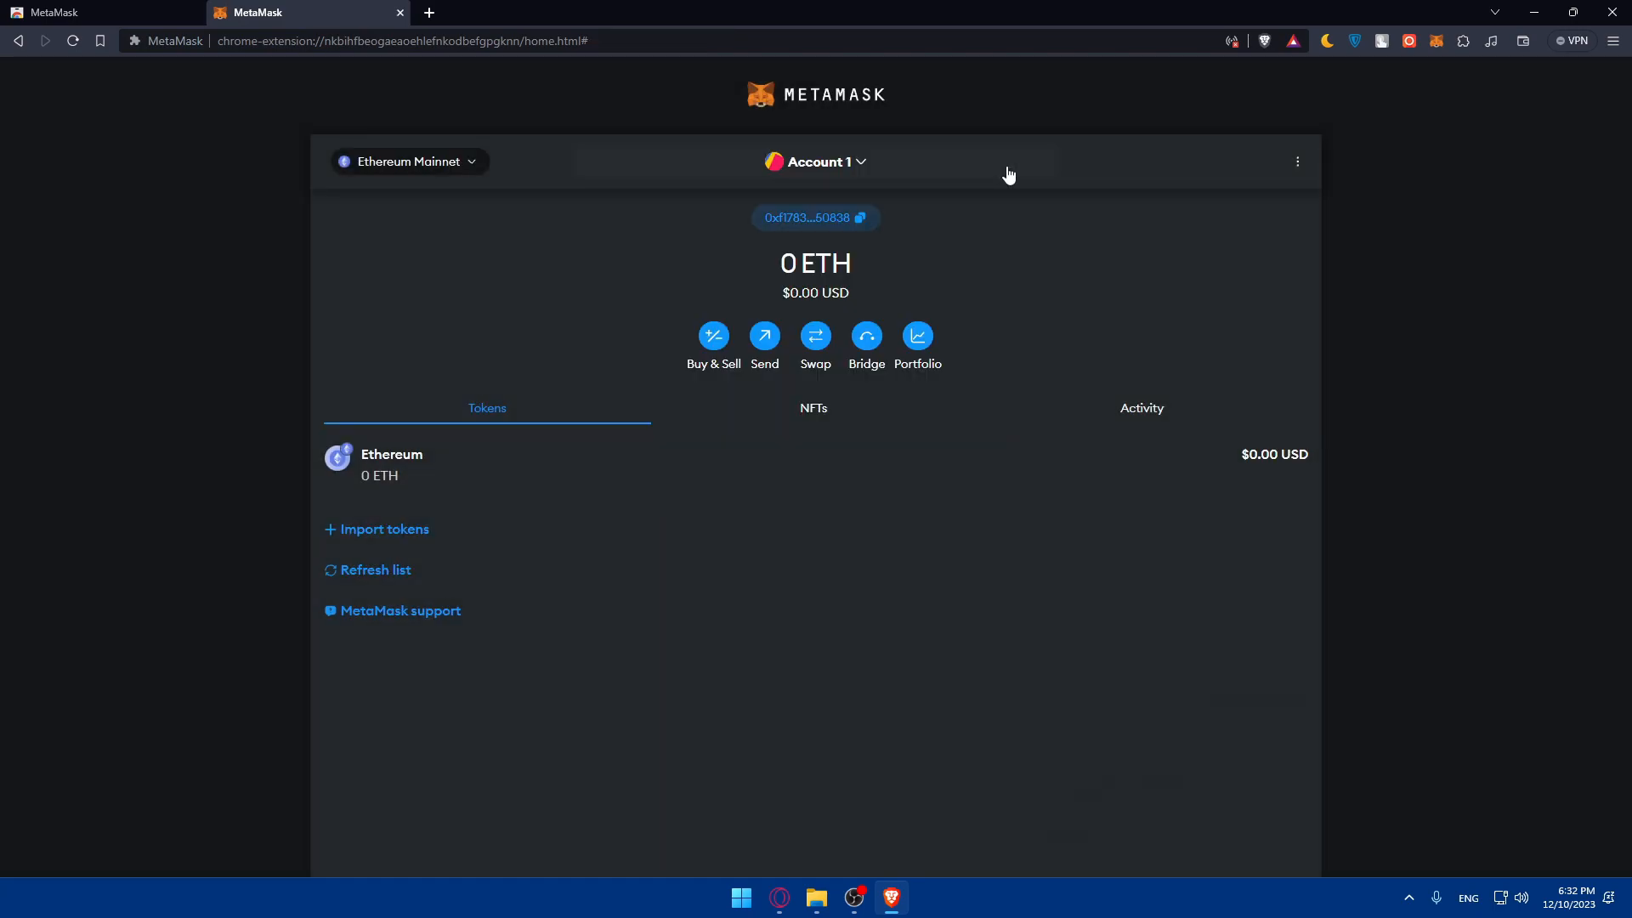
Close the onboarding tab, open the MetaMask toolbar popup and step through its intro tips.
left_click(400, 13)
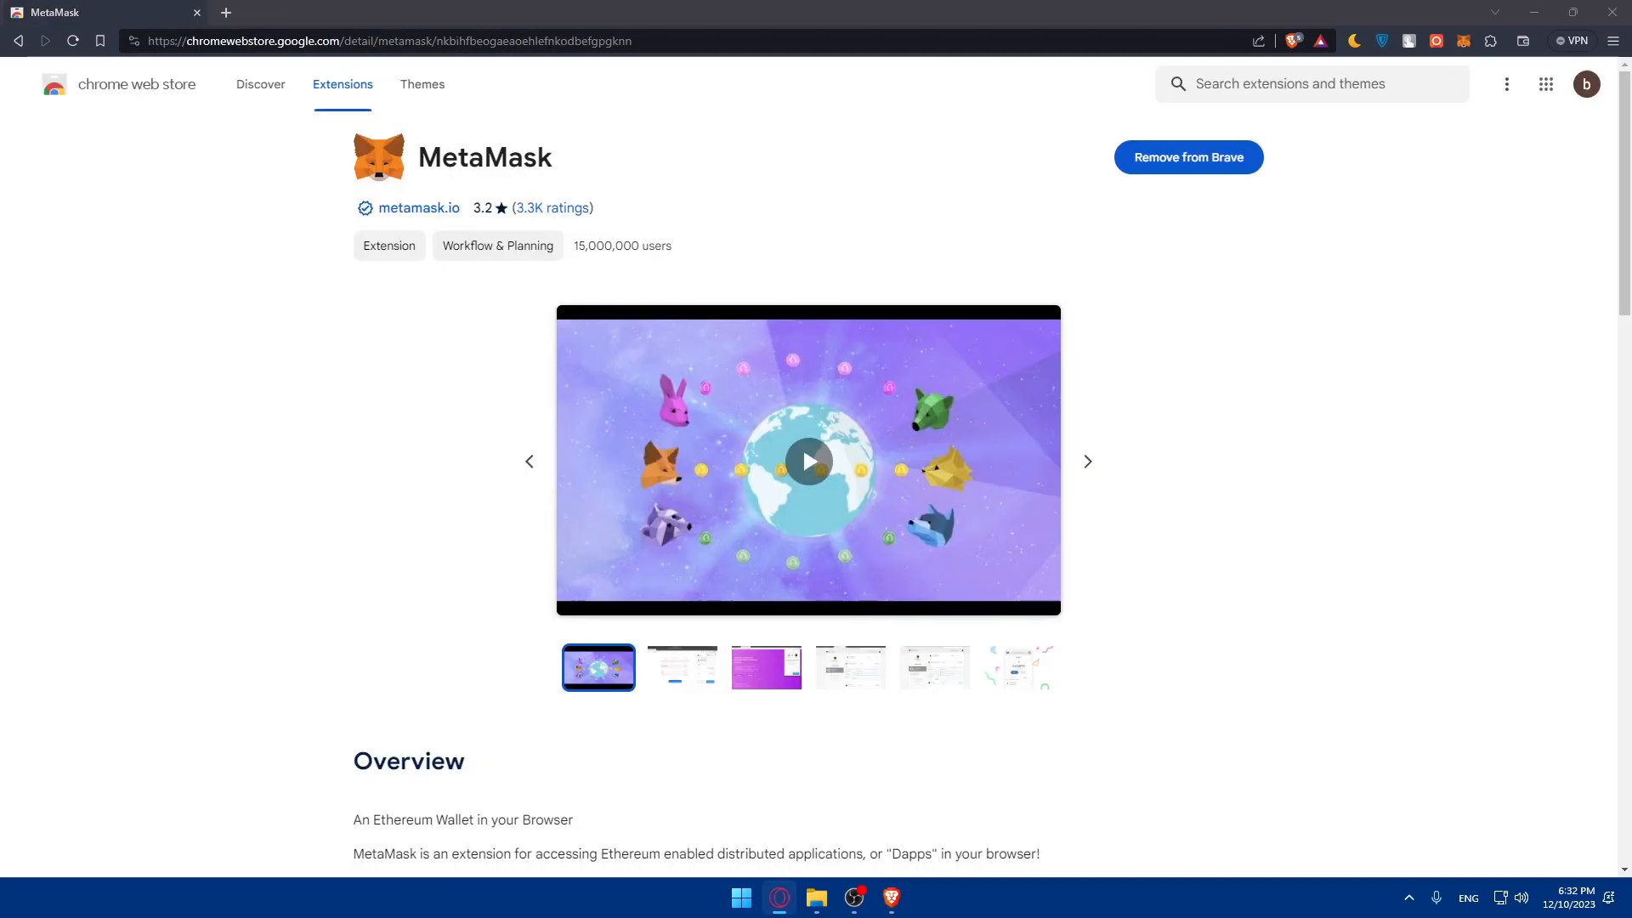
left_click(1462, 41)
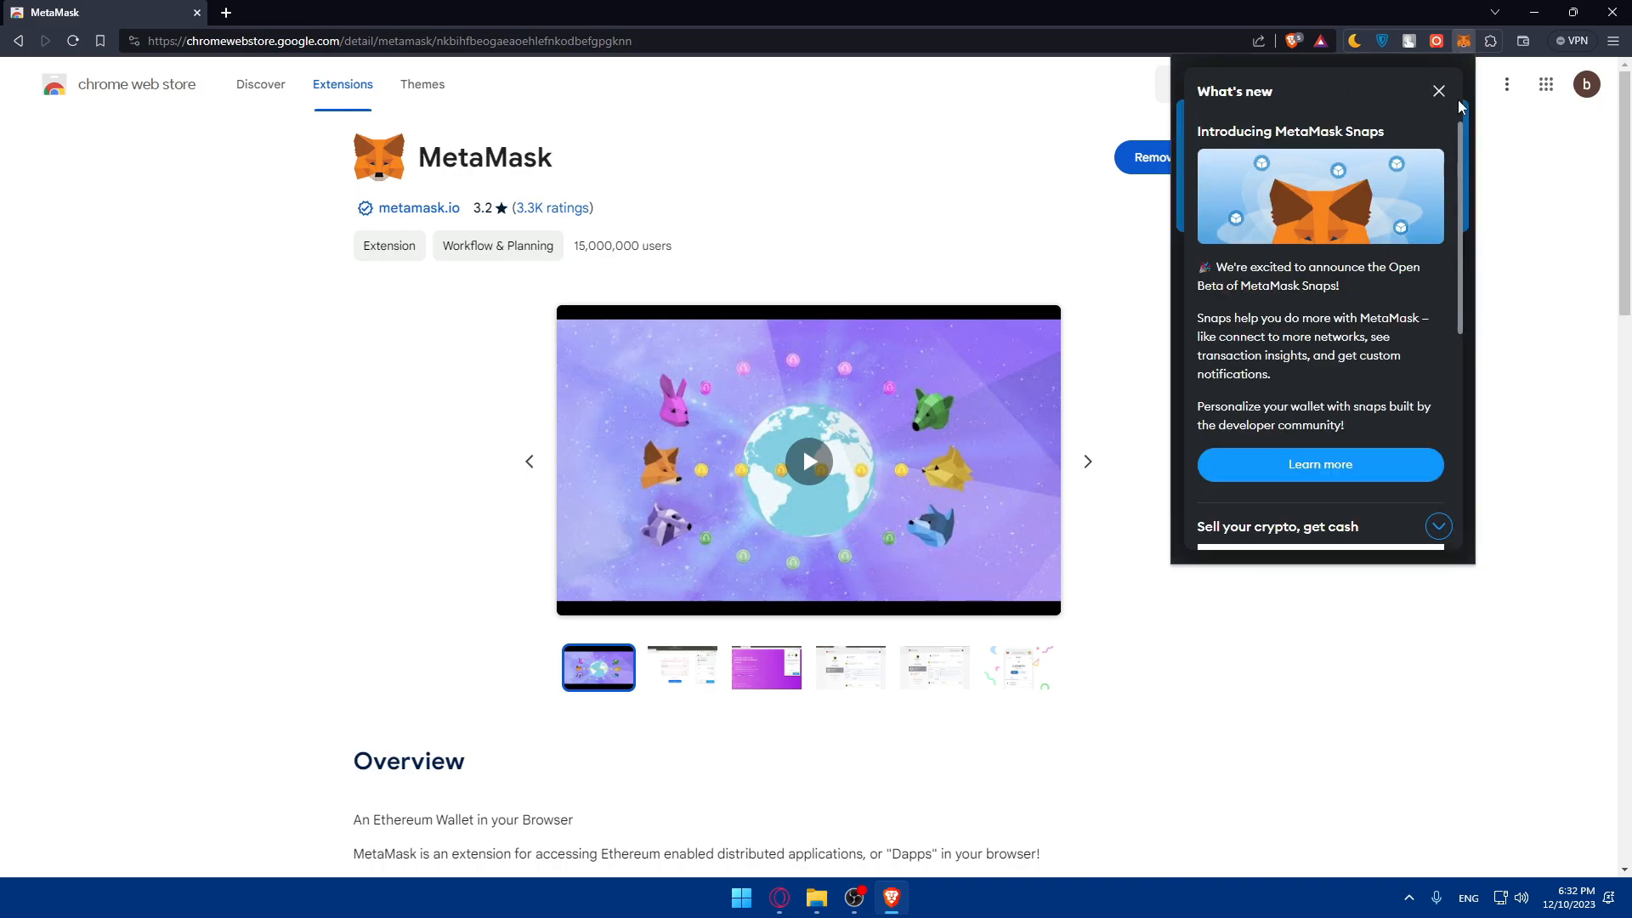
left_click(1438, 91)
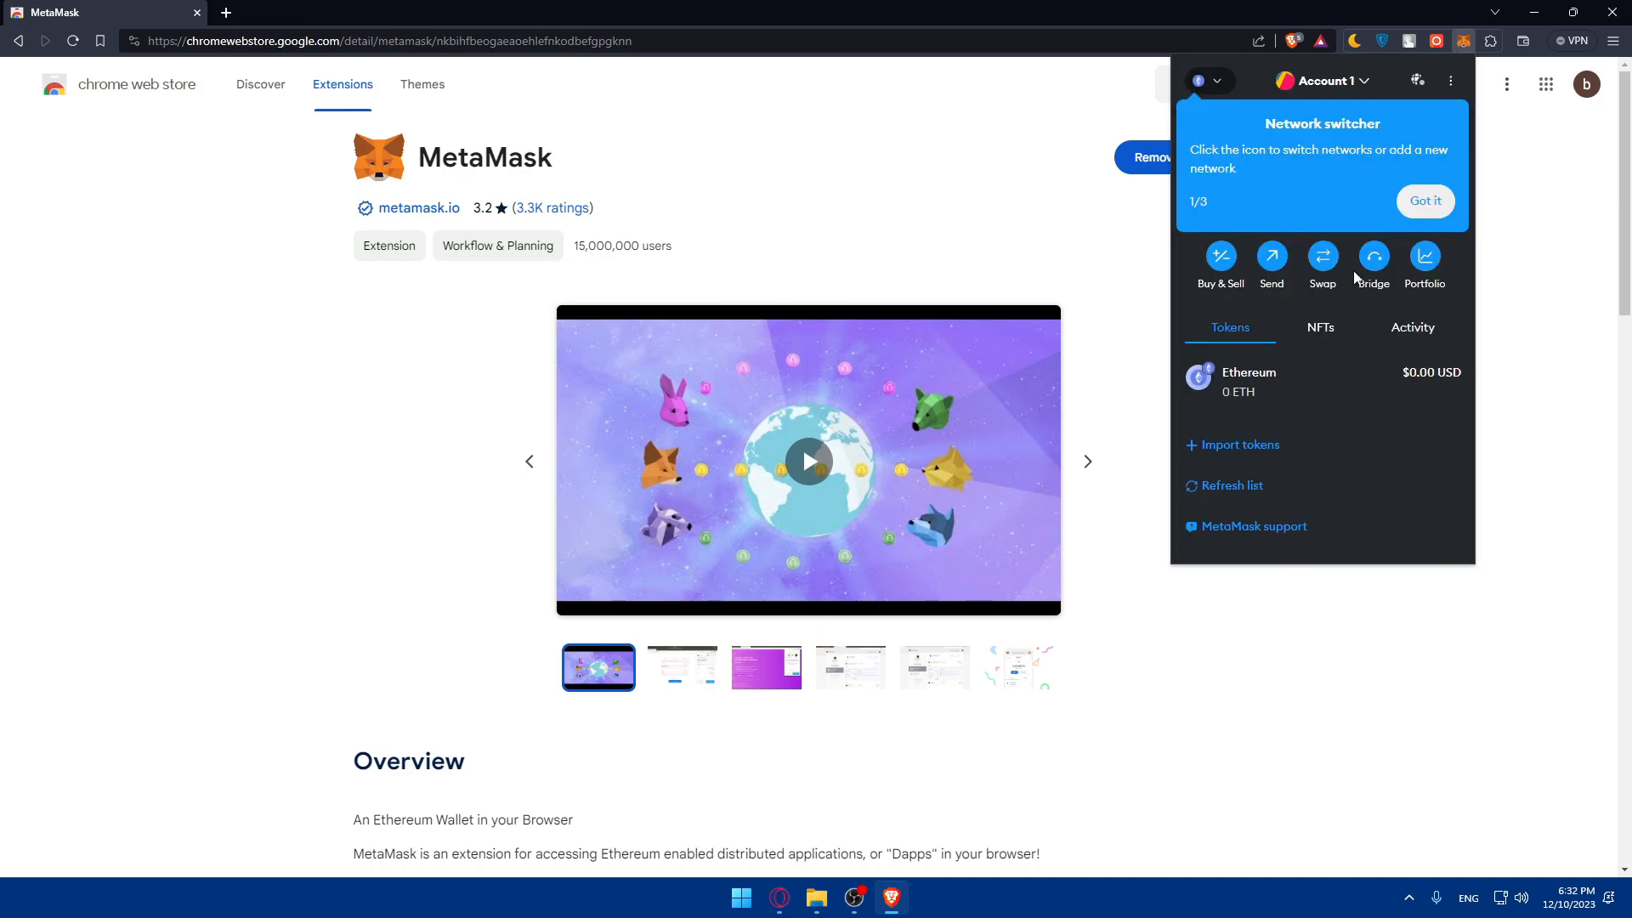
left_click(1426, 200)
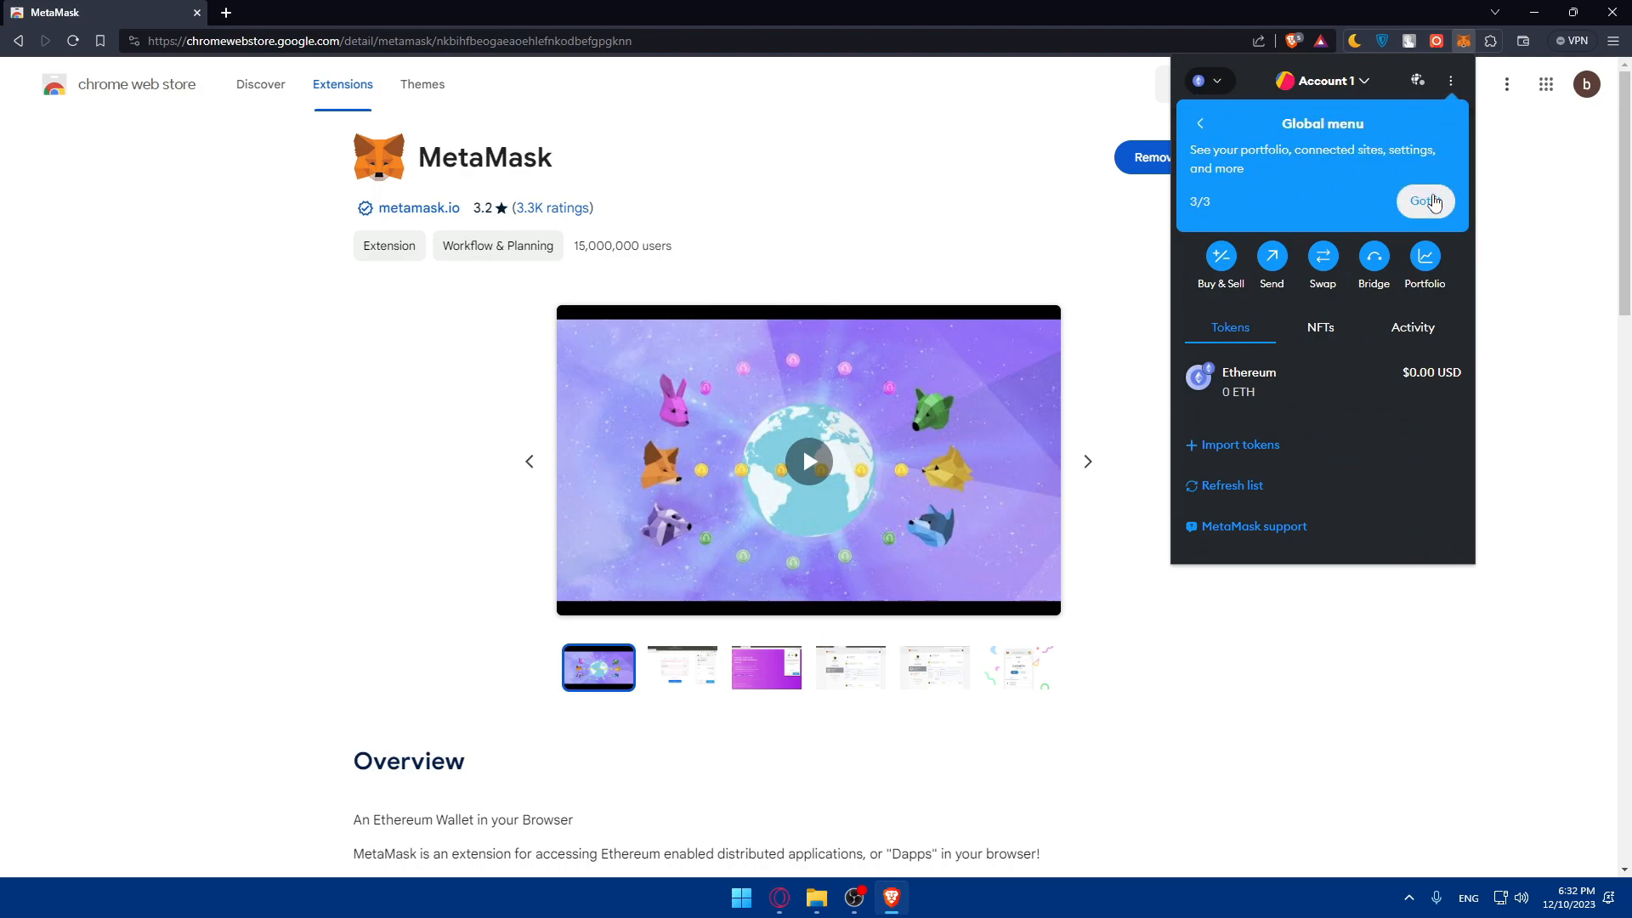
left_click(1433, 202)
Close the MetaMask tab, leaving only a blank new tab with an empty address bar.
left_click(226, 13)
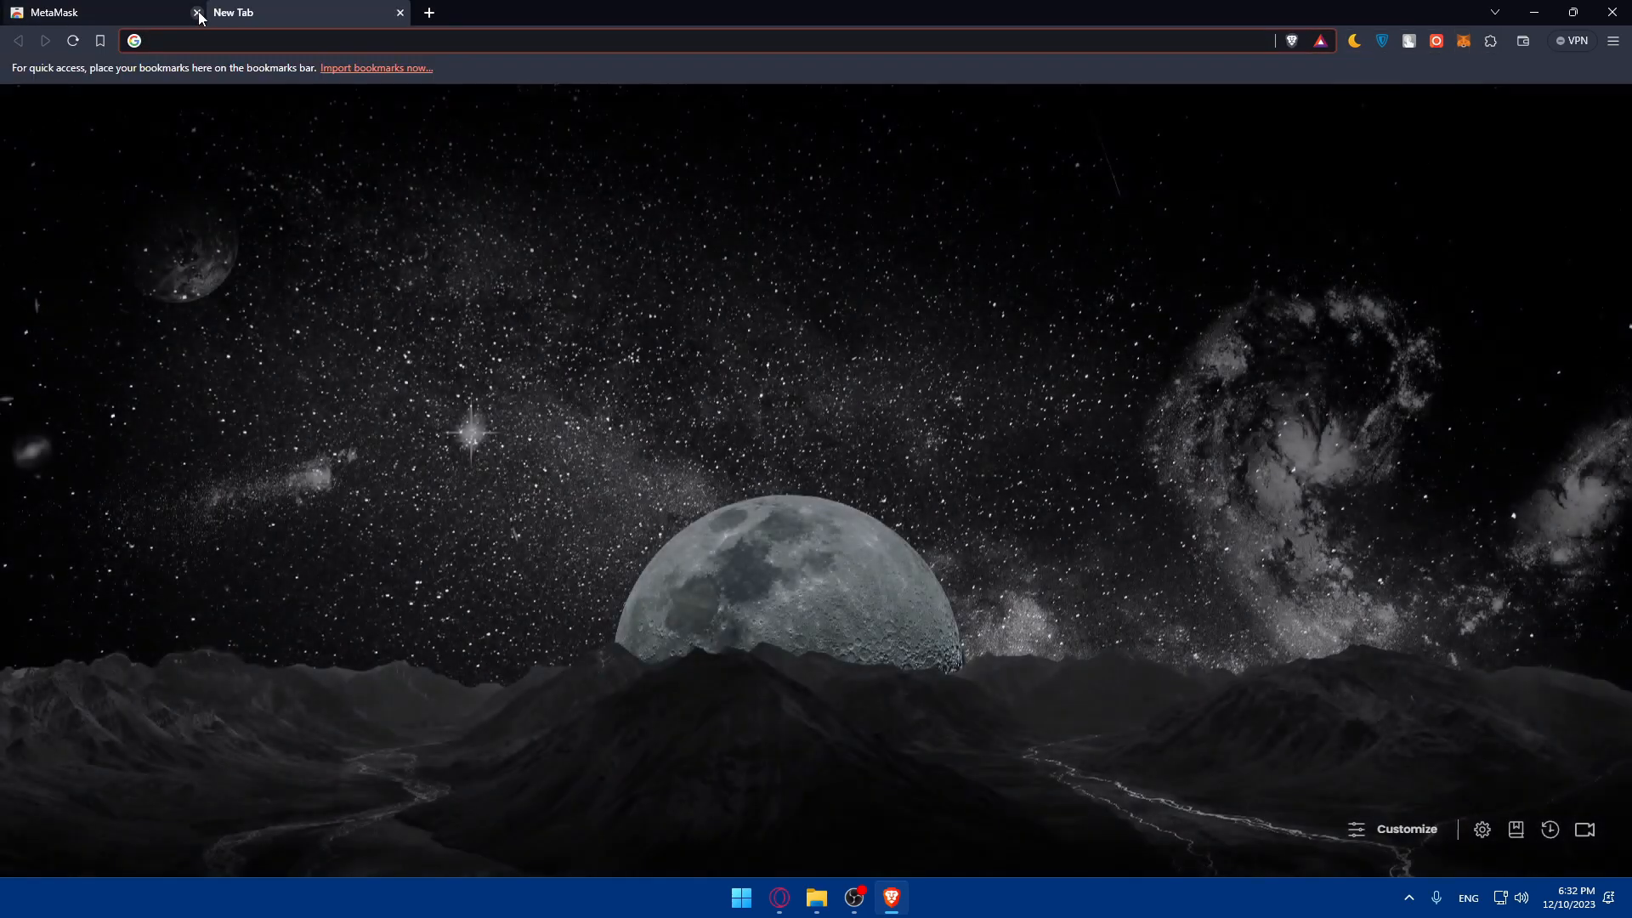
left_click(197, 12)
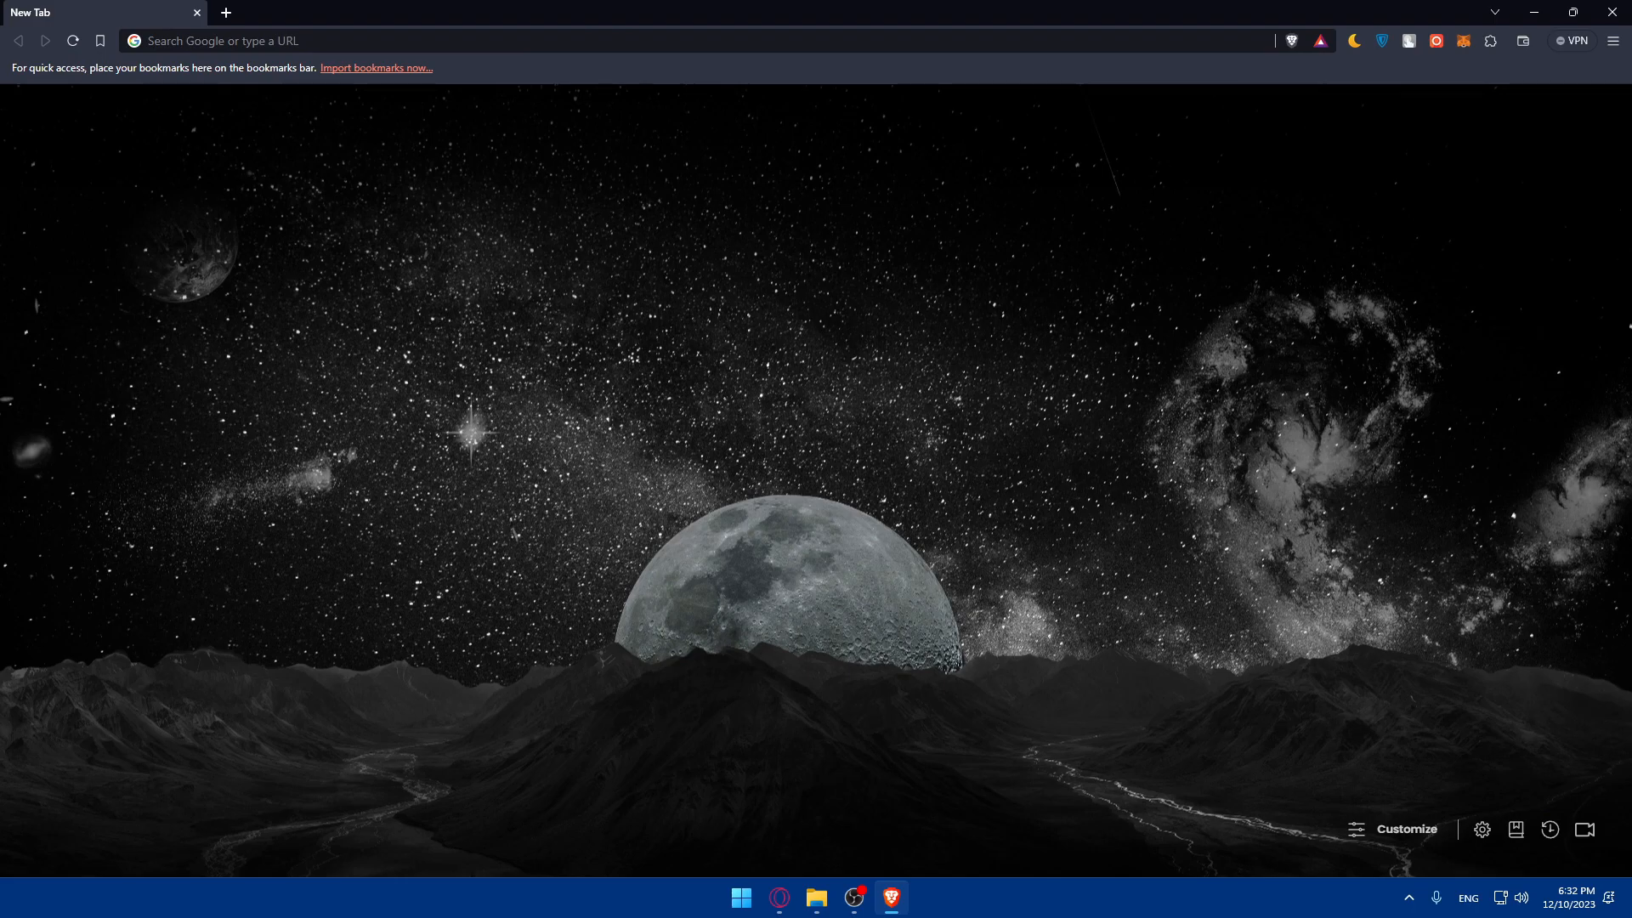
left_click(778, 898)
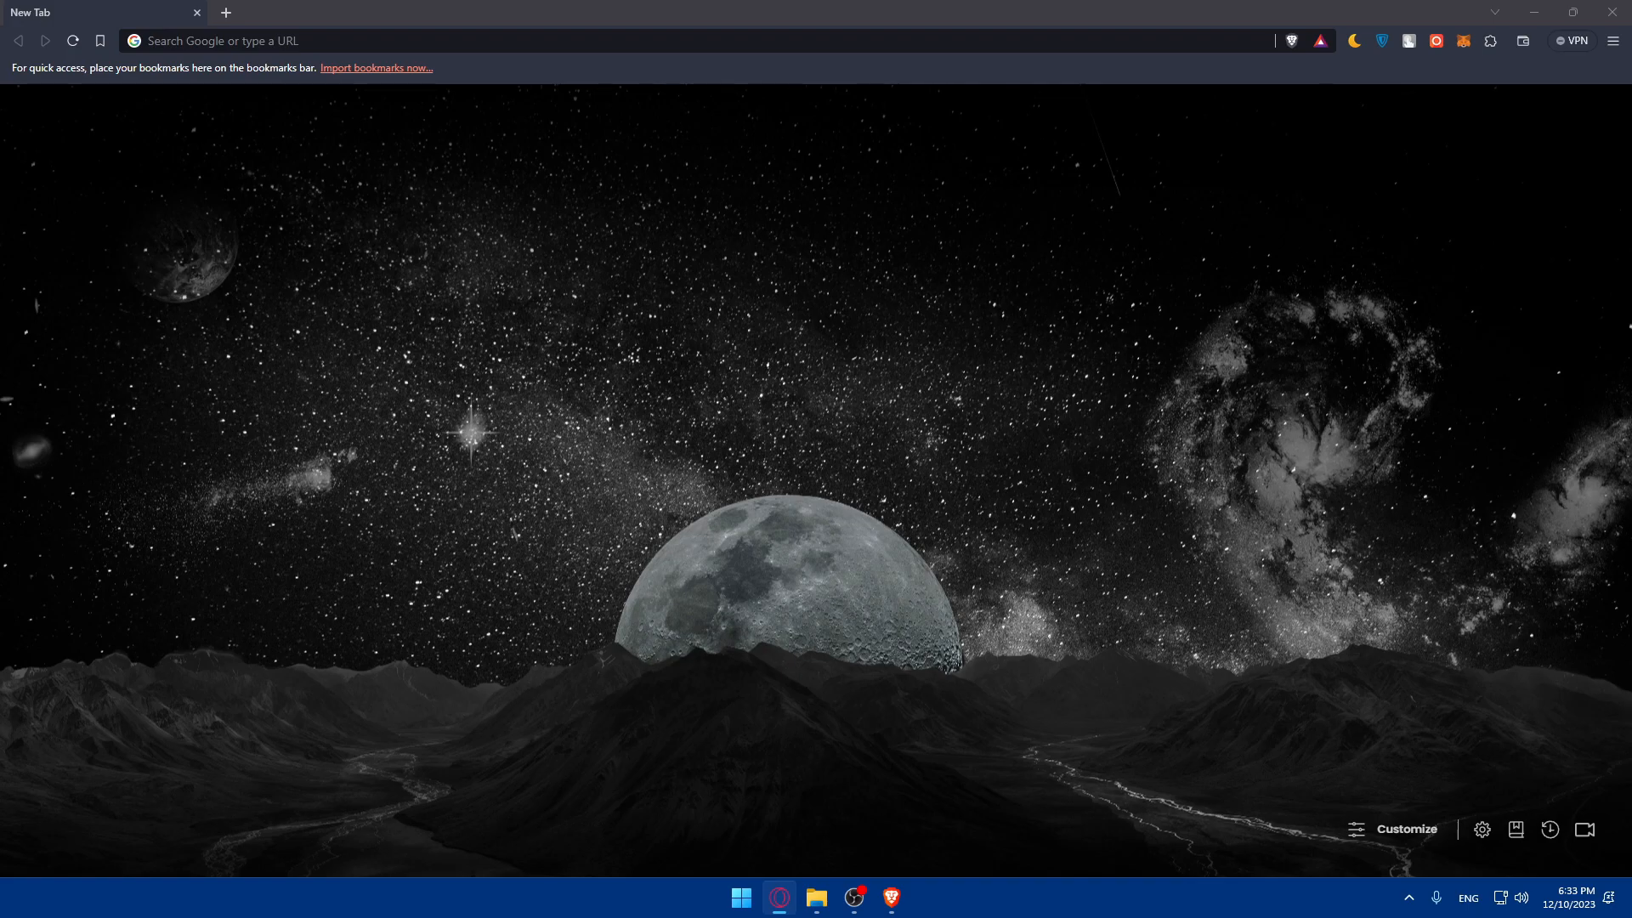
left_click(222, 39)
left_click(270, 481)
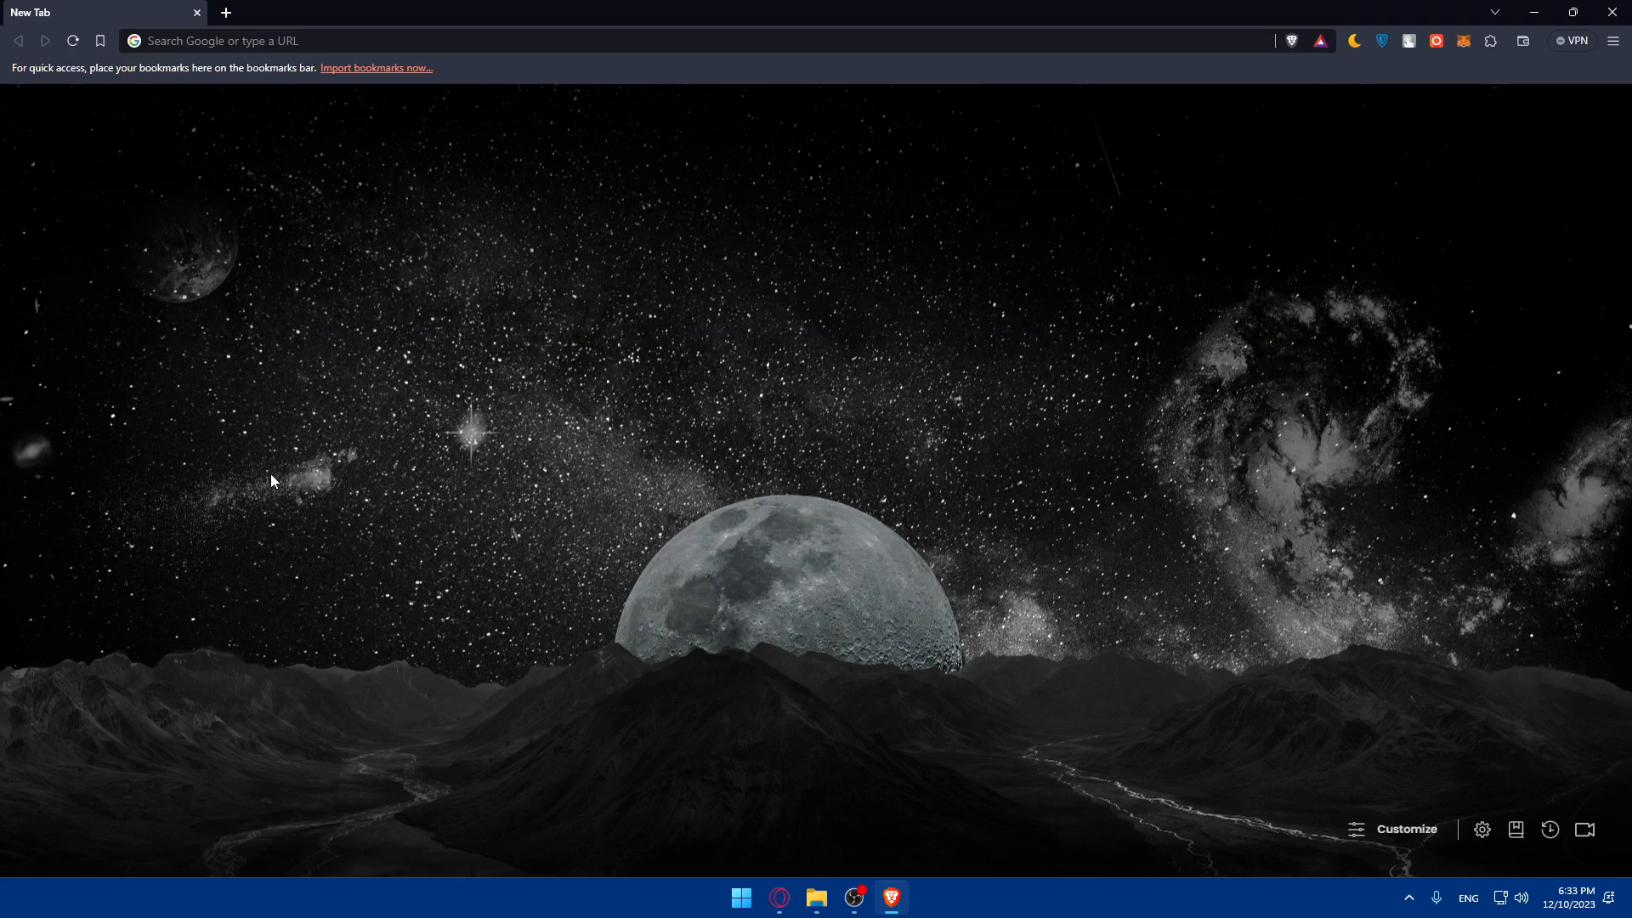
Load shopify.com, log in to the My Store admin and expand the customize-your-online-store step.
left_click(291, 40)
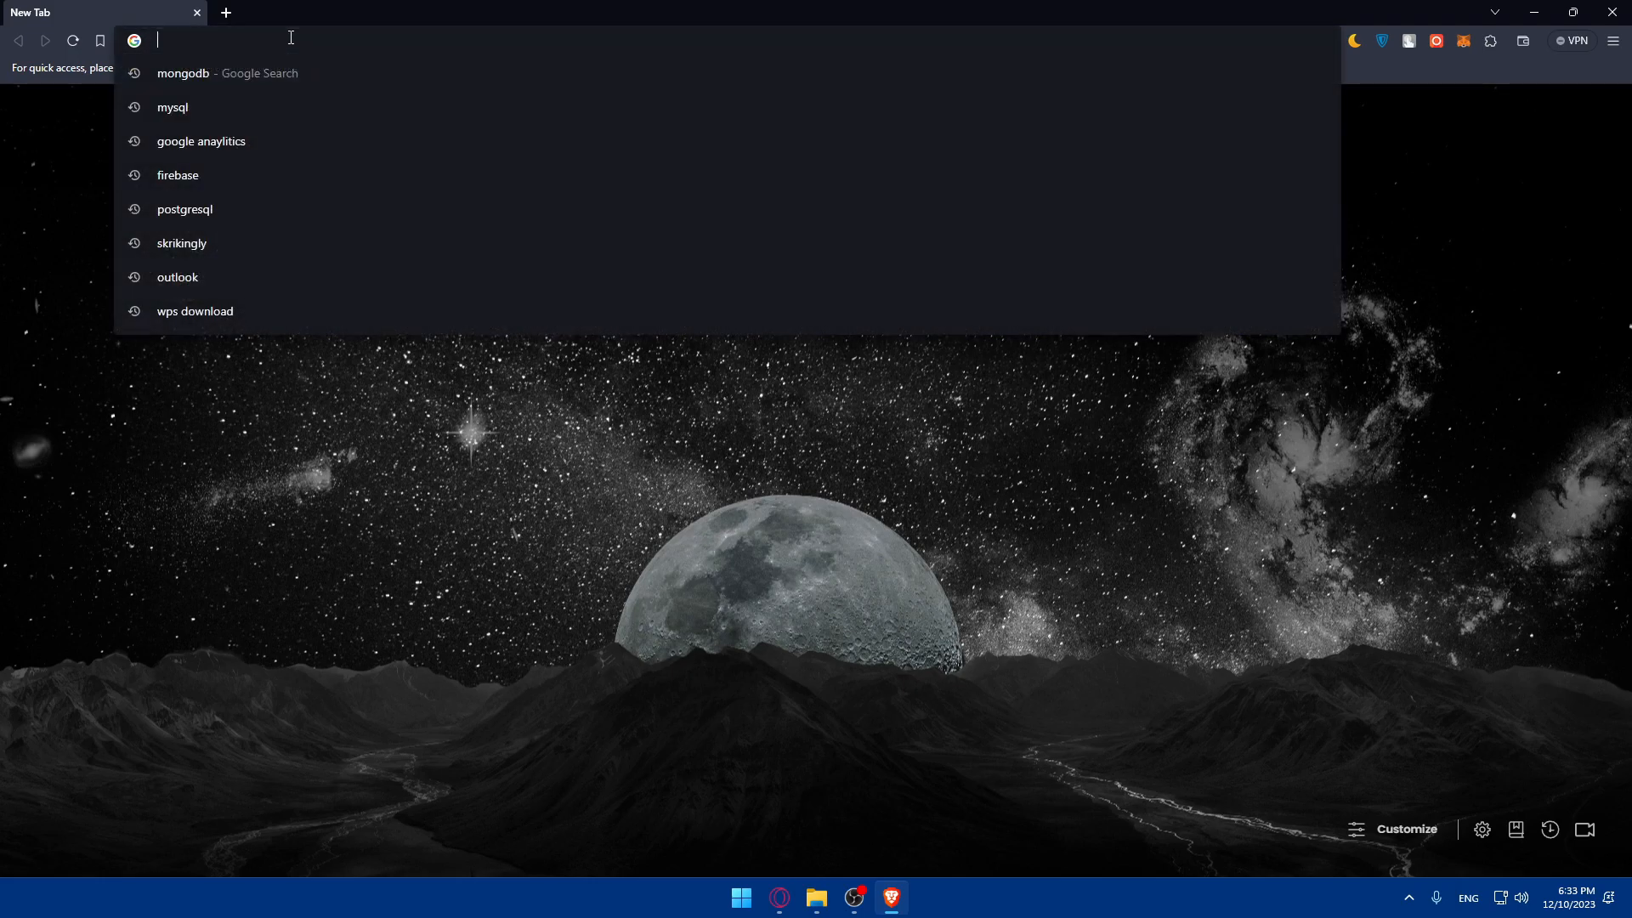
type("shopify.com")
key("Return")
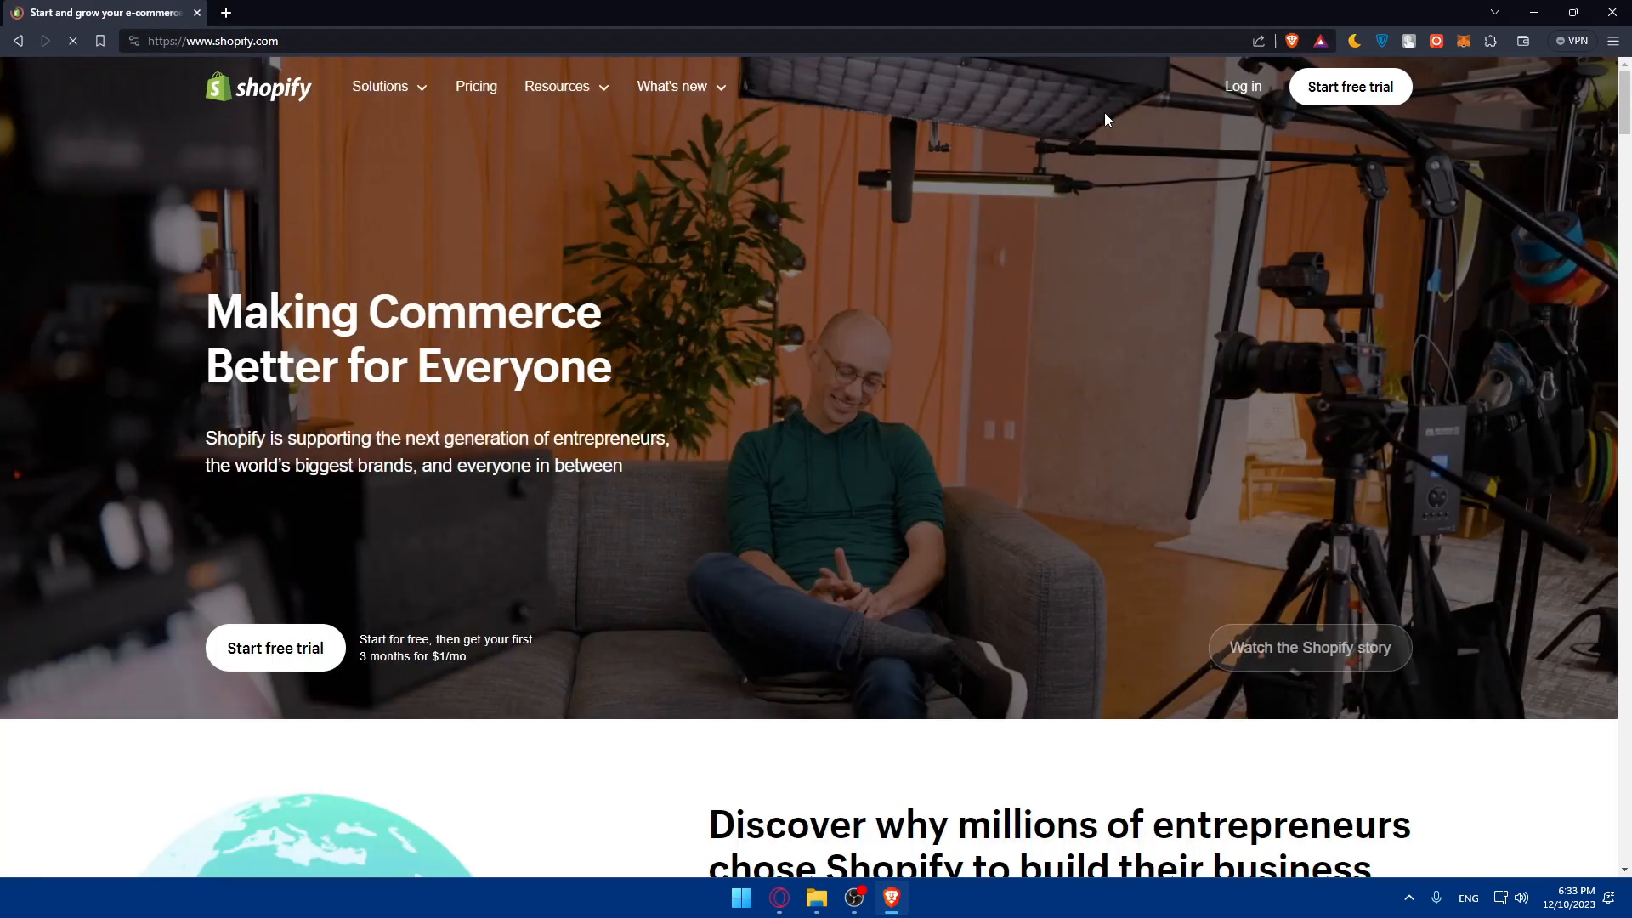
left_click(1244, 87)
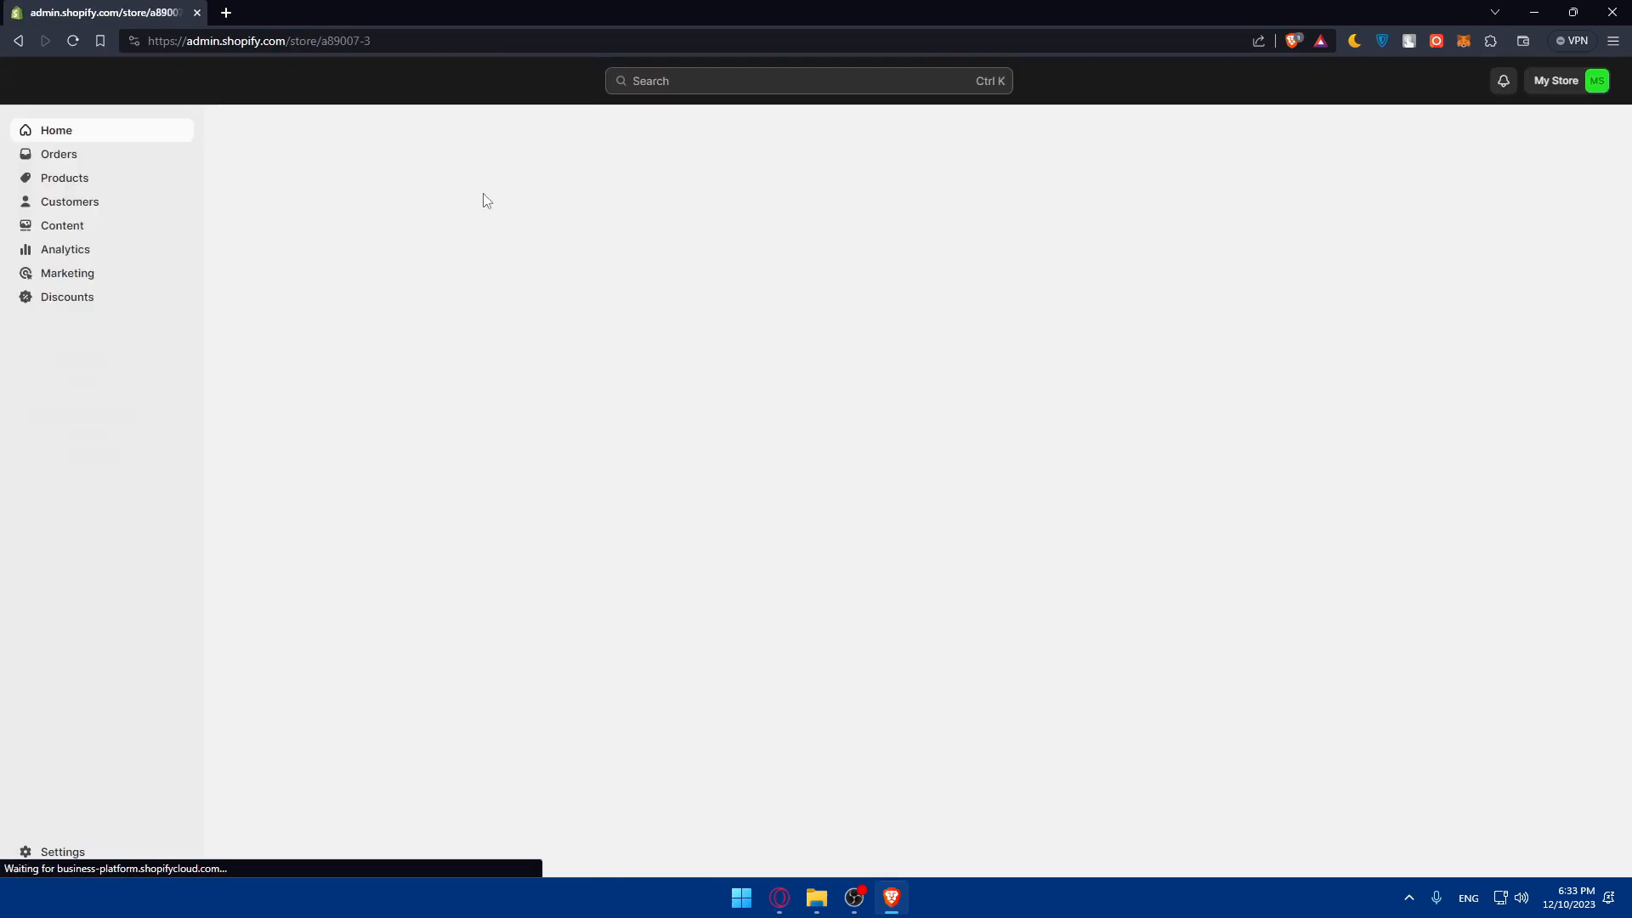
left_click(1592, 732)
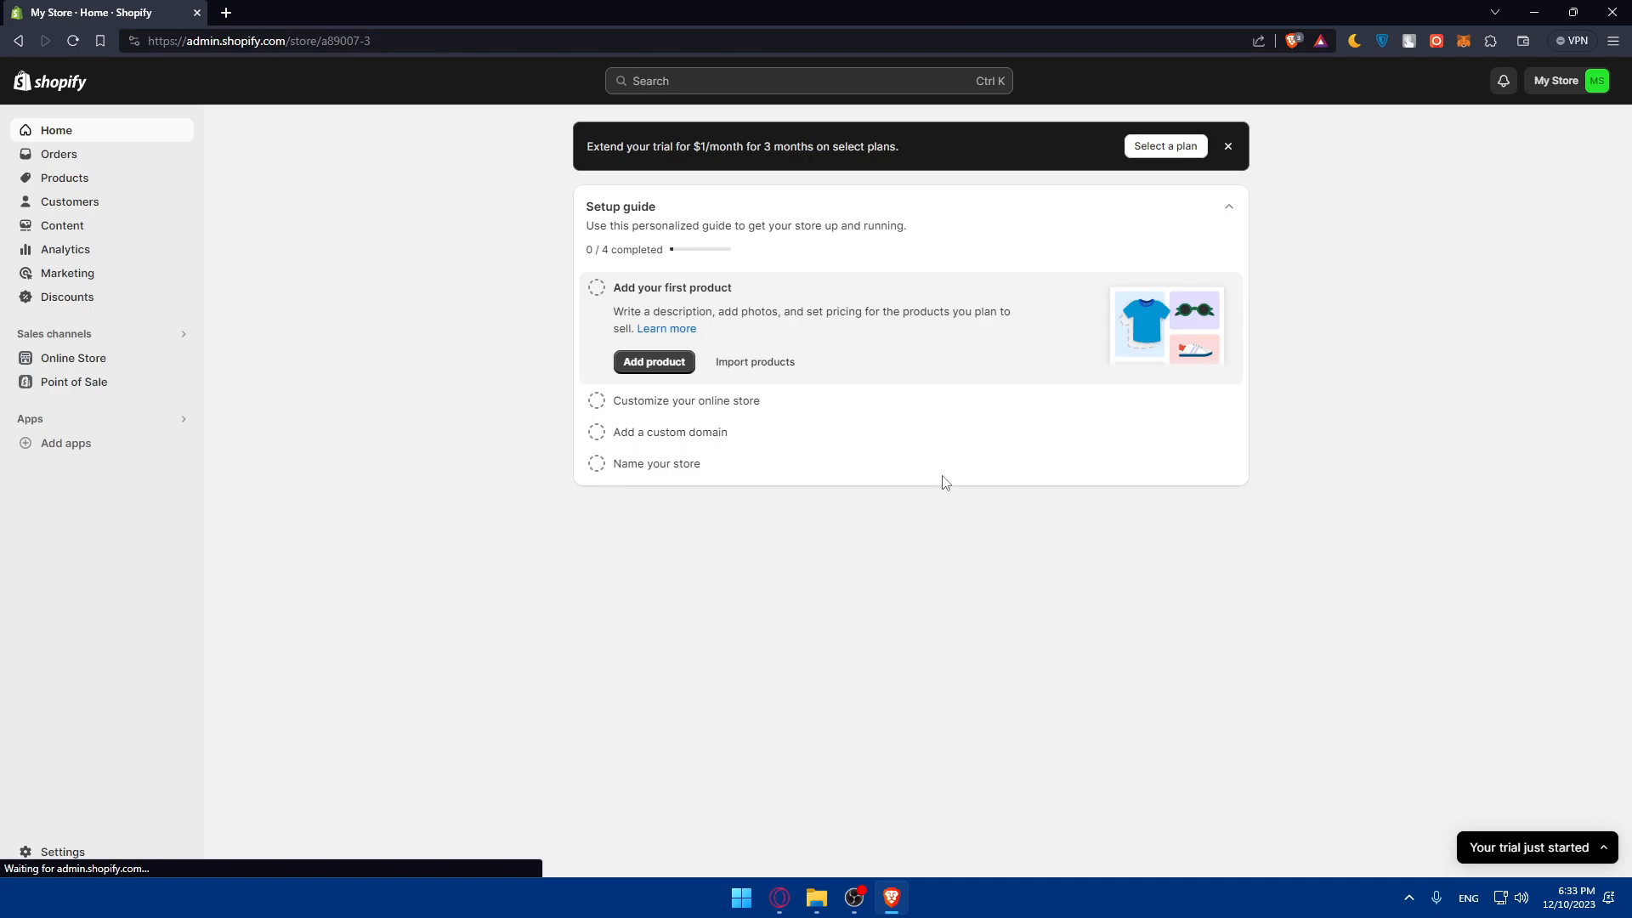
left_click(686, 400)
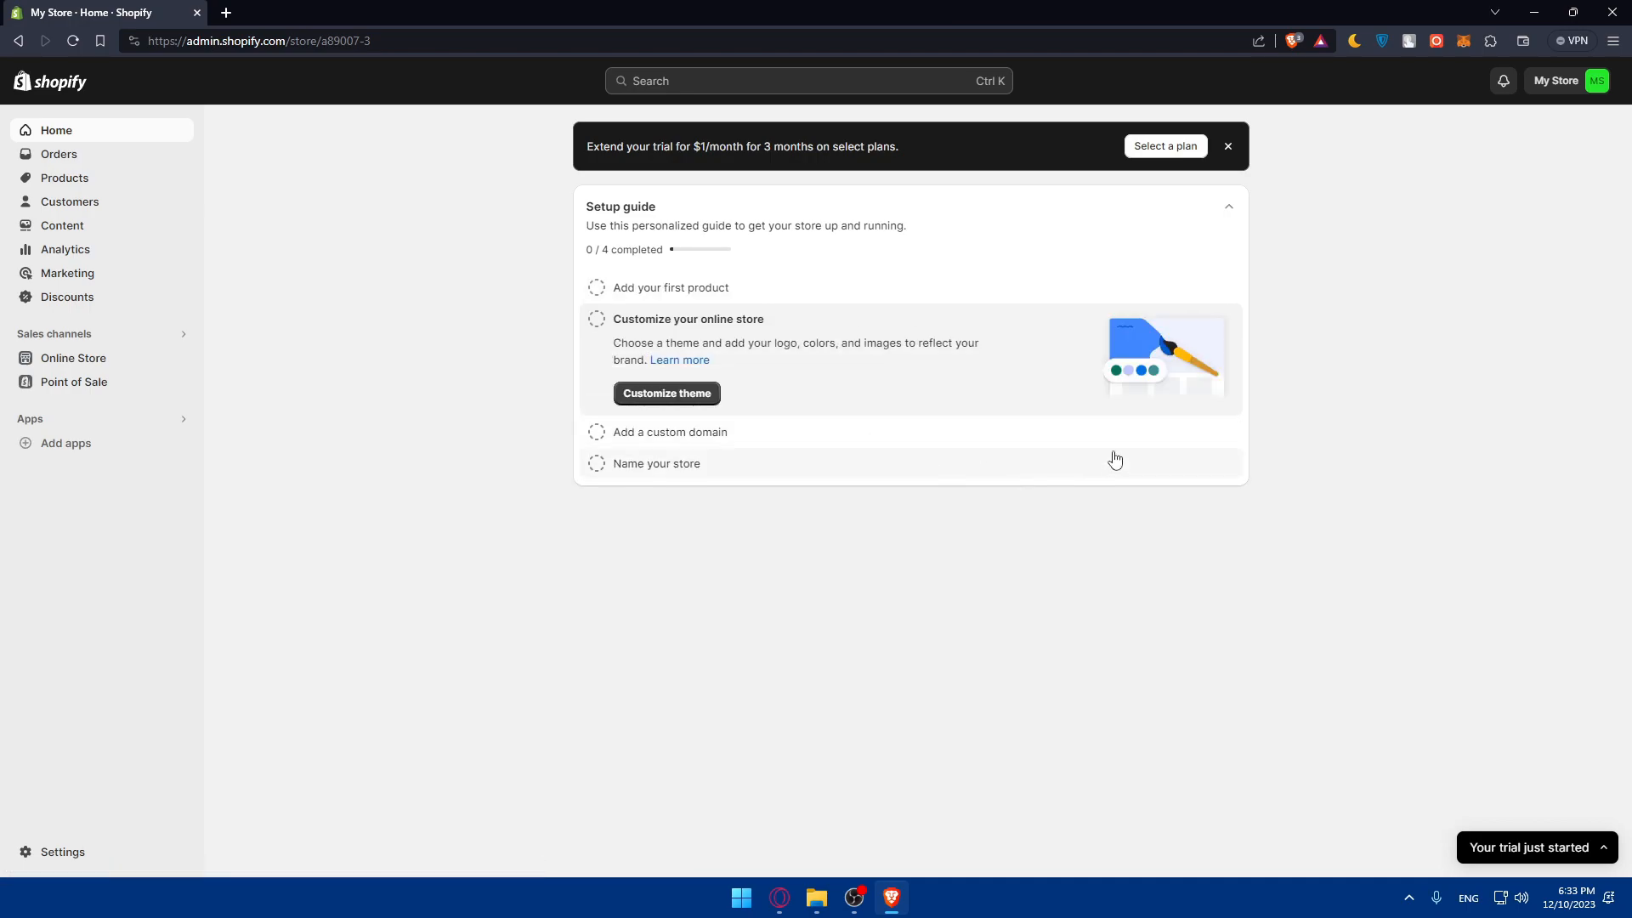
Customize the Dawn theme, browsing its theme settings, app embeds and home page sections.
left_click(679, 391)
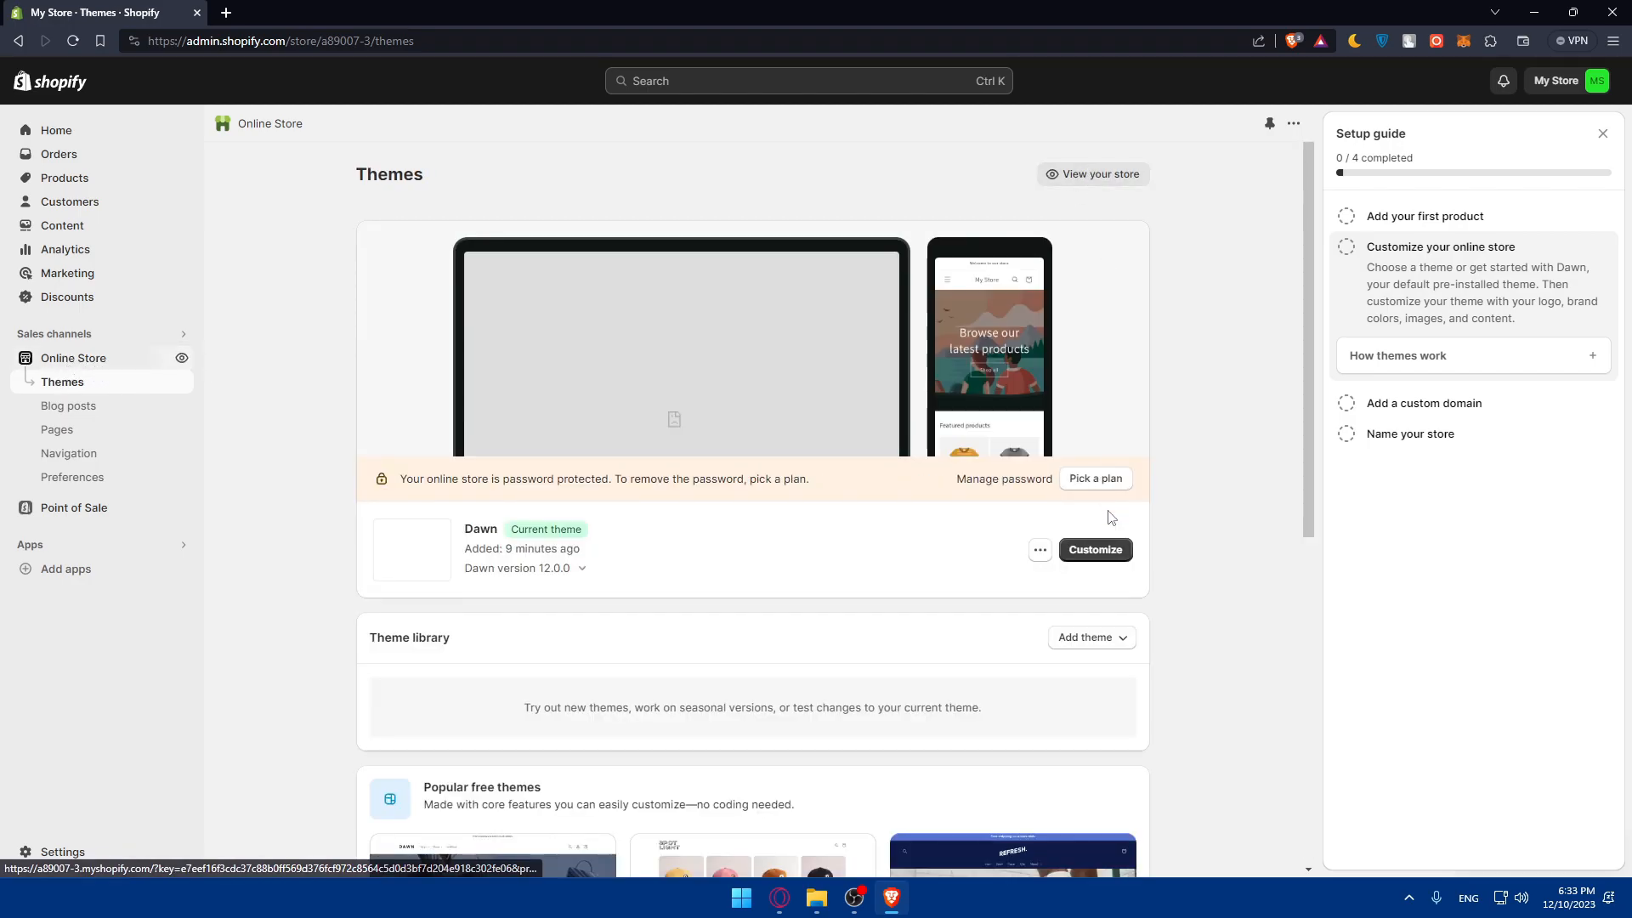
left_click(1095, 550)
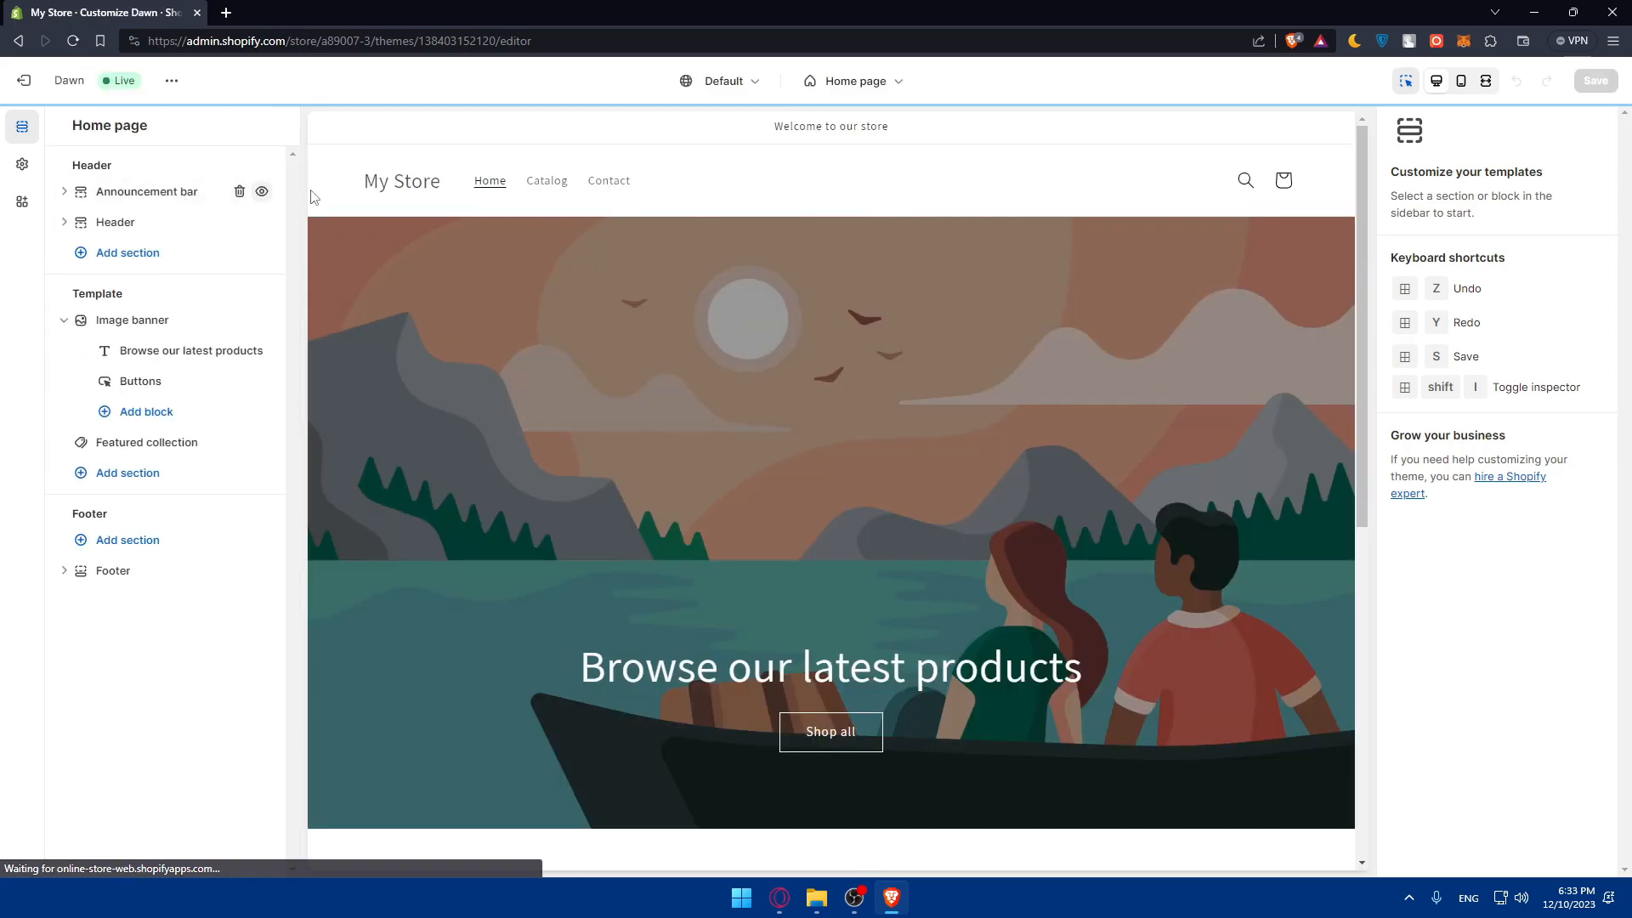
left_click(21, 165)
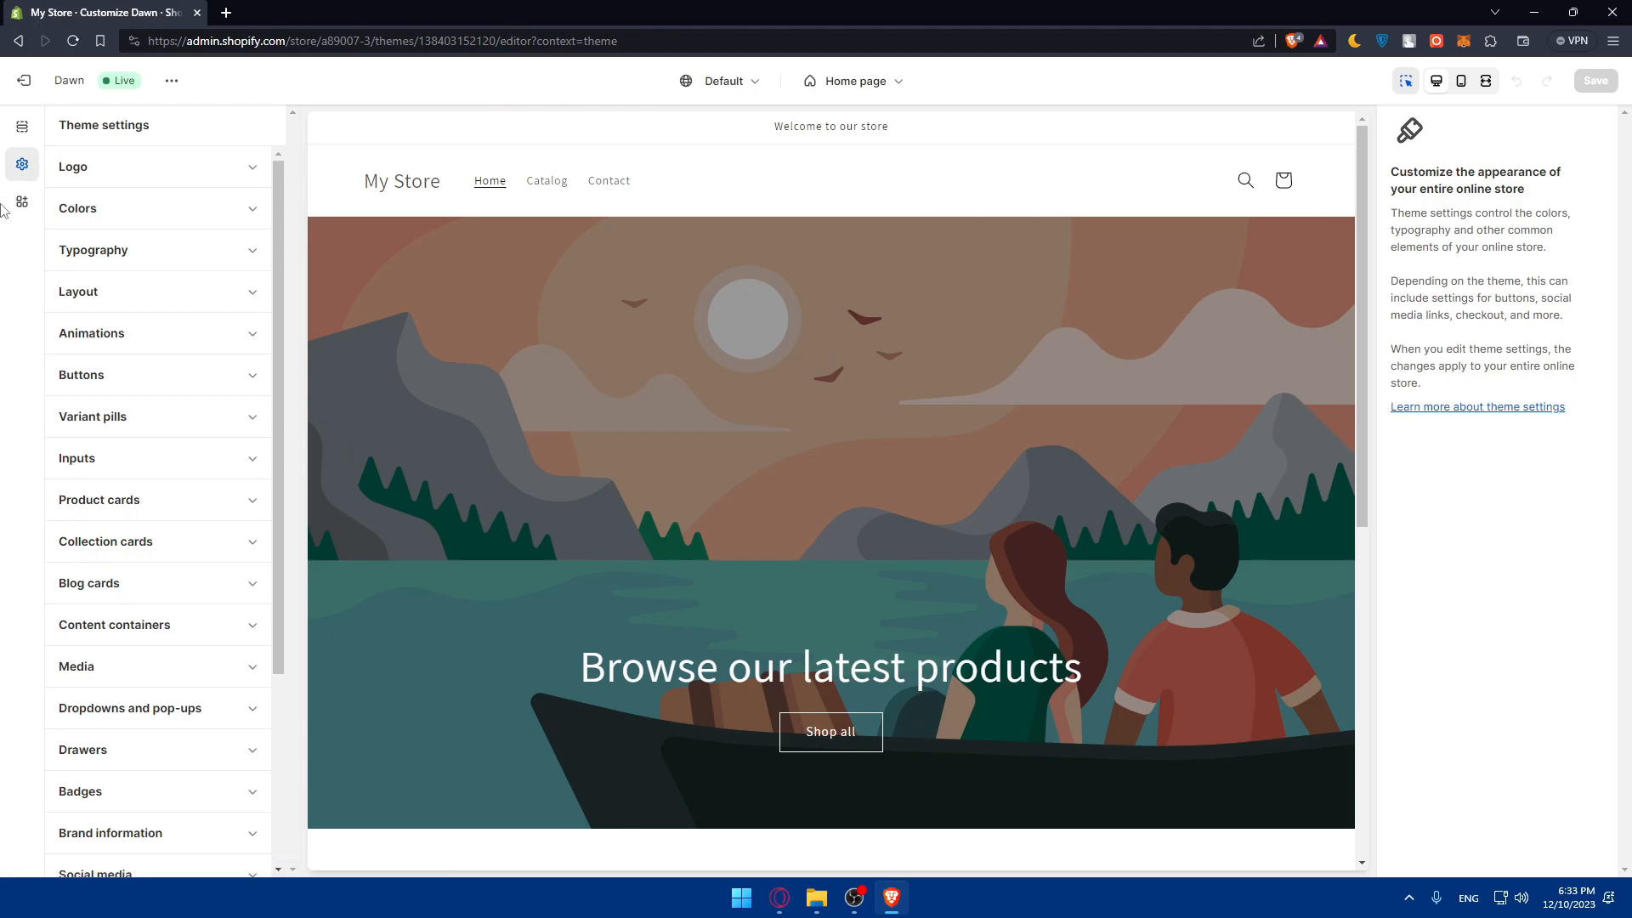
left_click(22, 201)
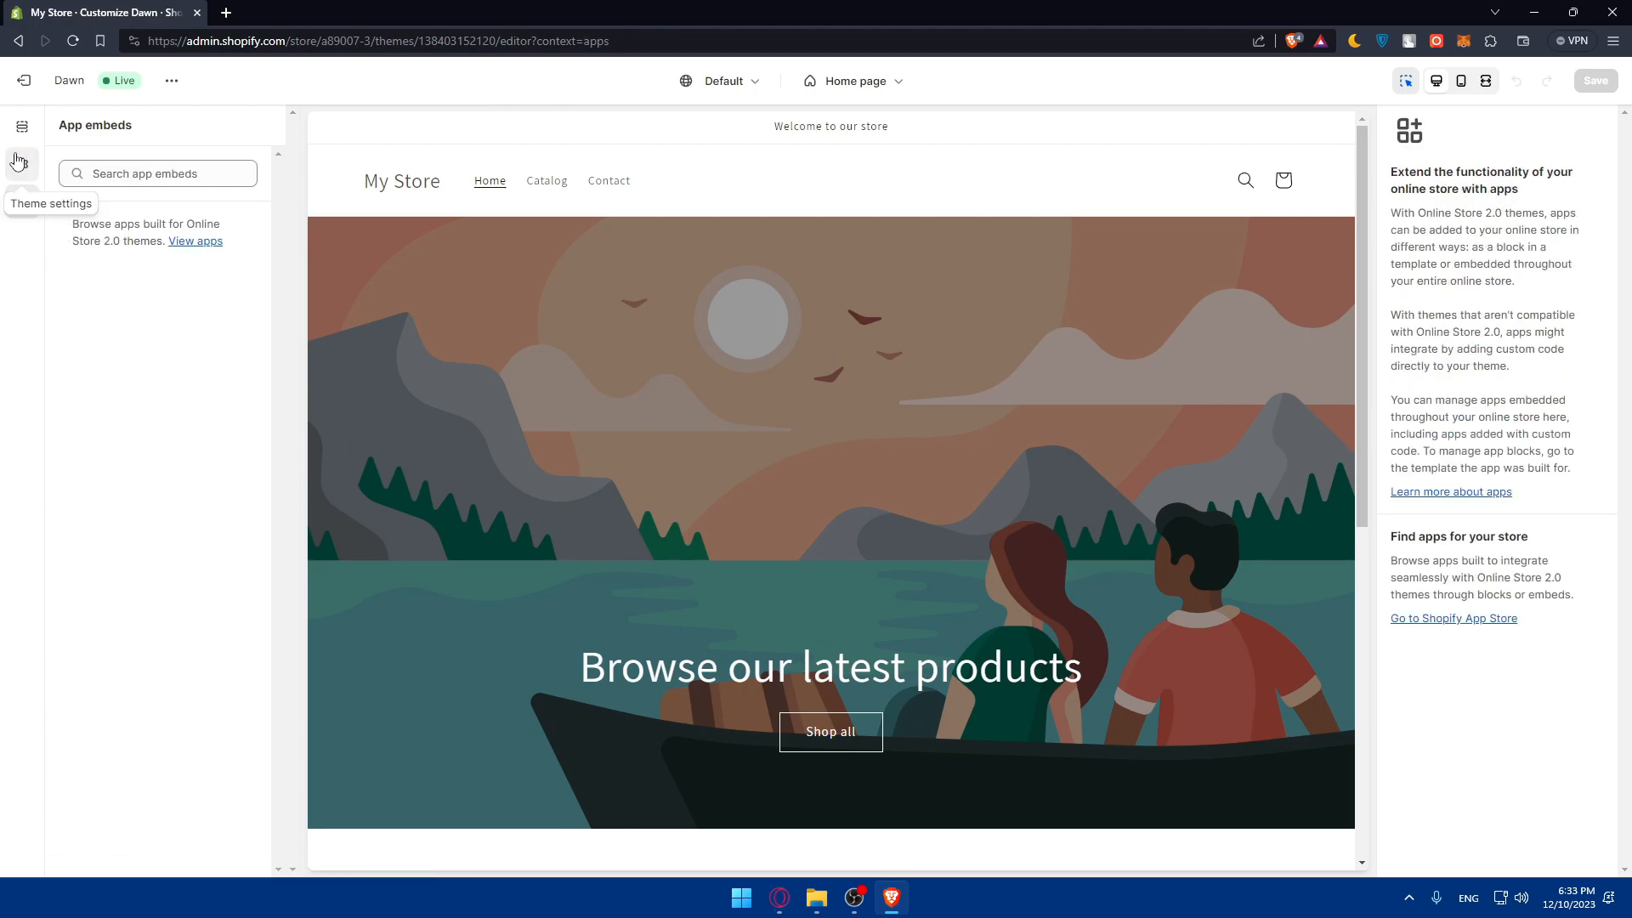
left_click(22, 125)
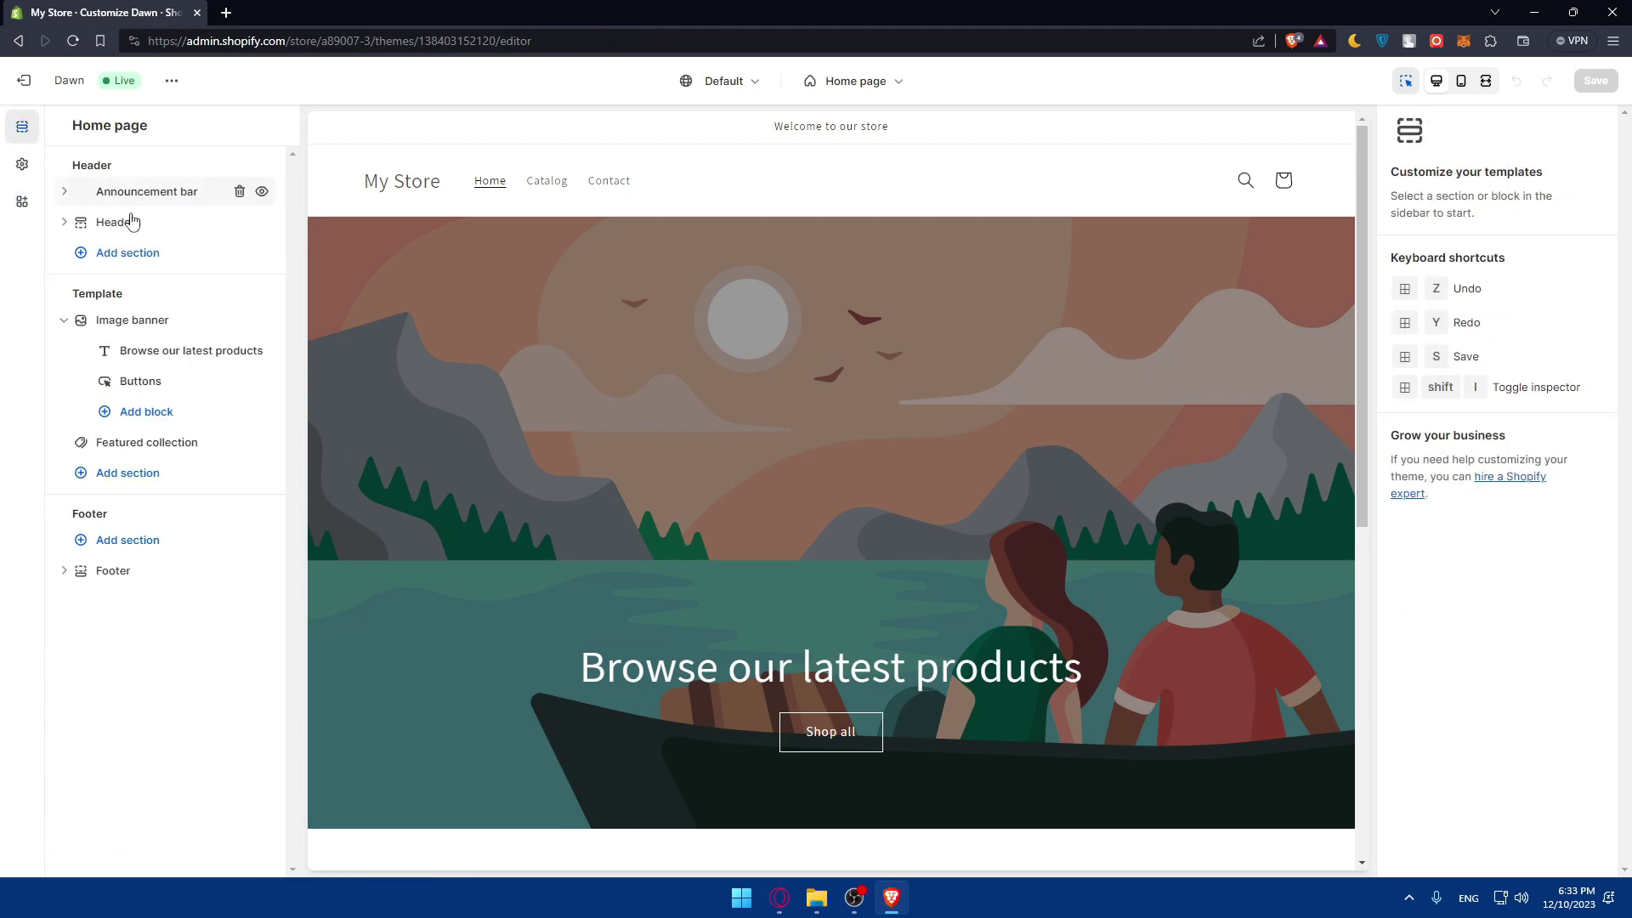
Exit the editor, check the store's Custom data settings, then reopen the Dawn theme editor.
left_click(27, 80)
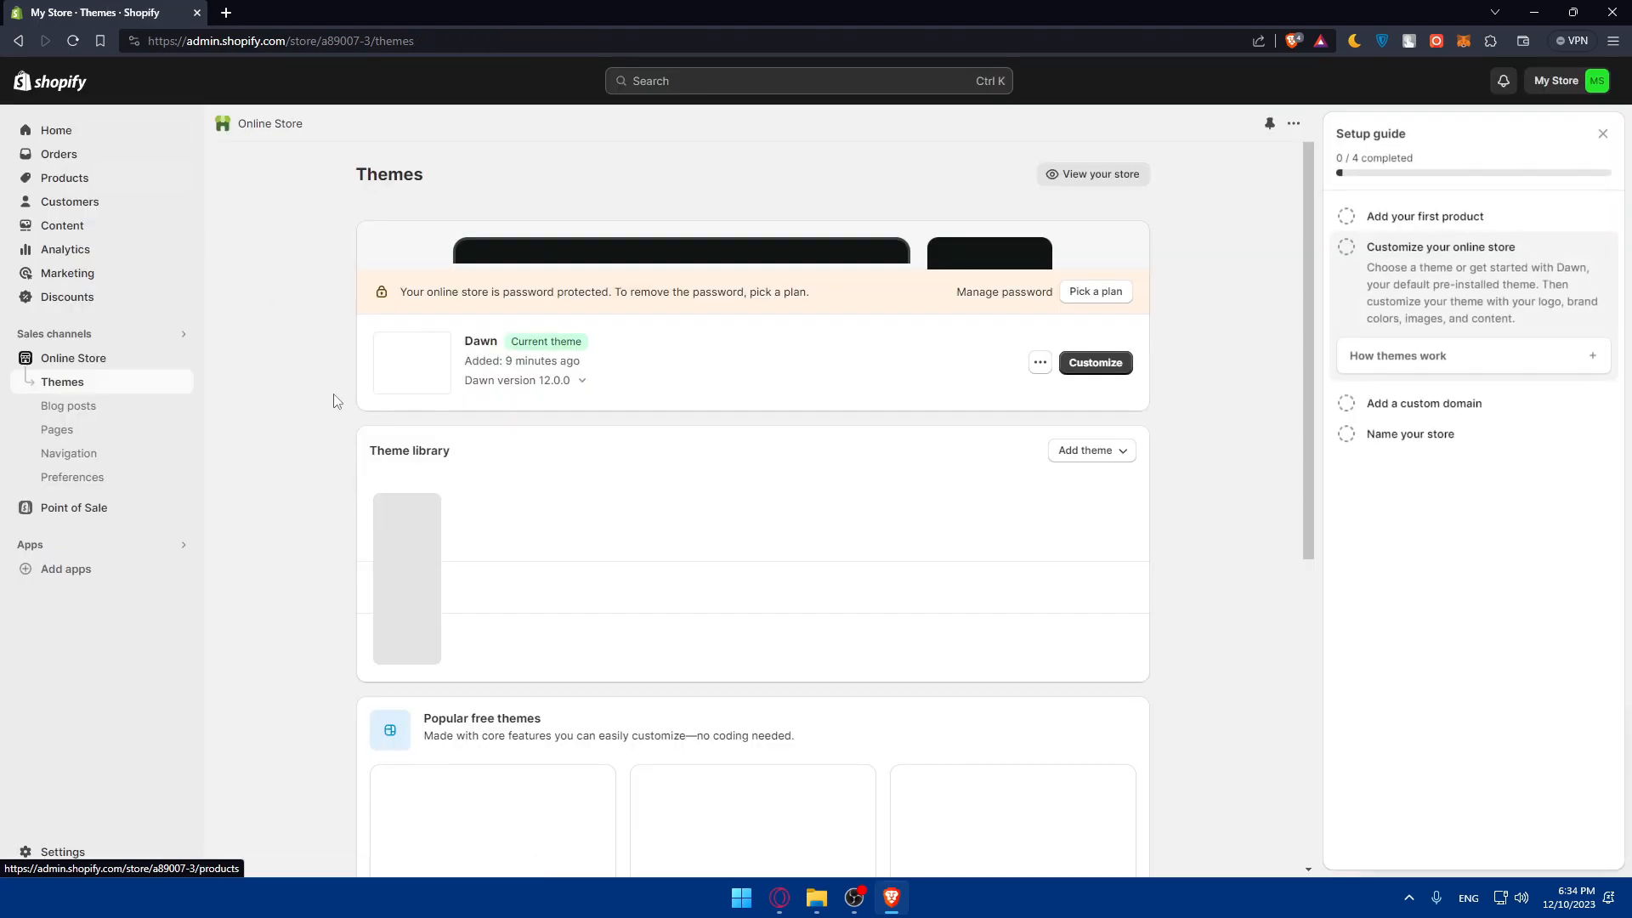
left_click(62, 851)
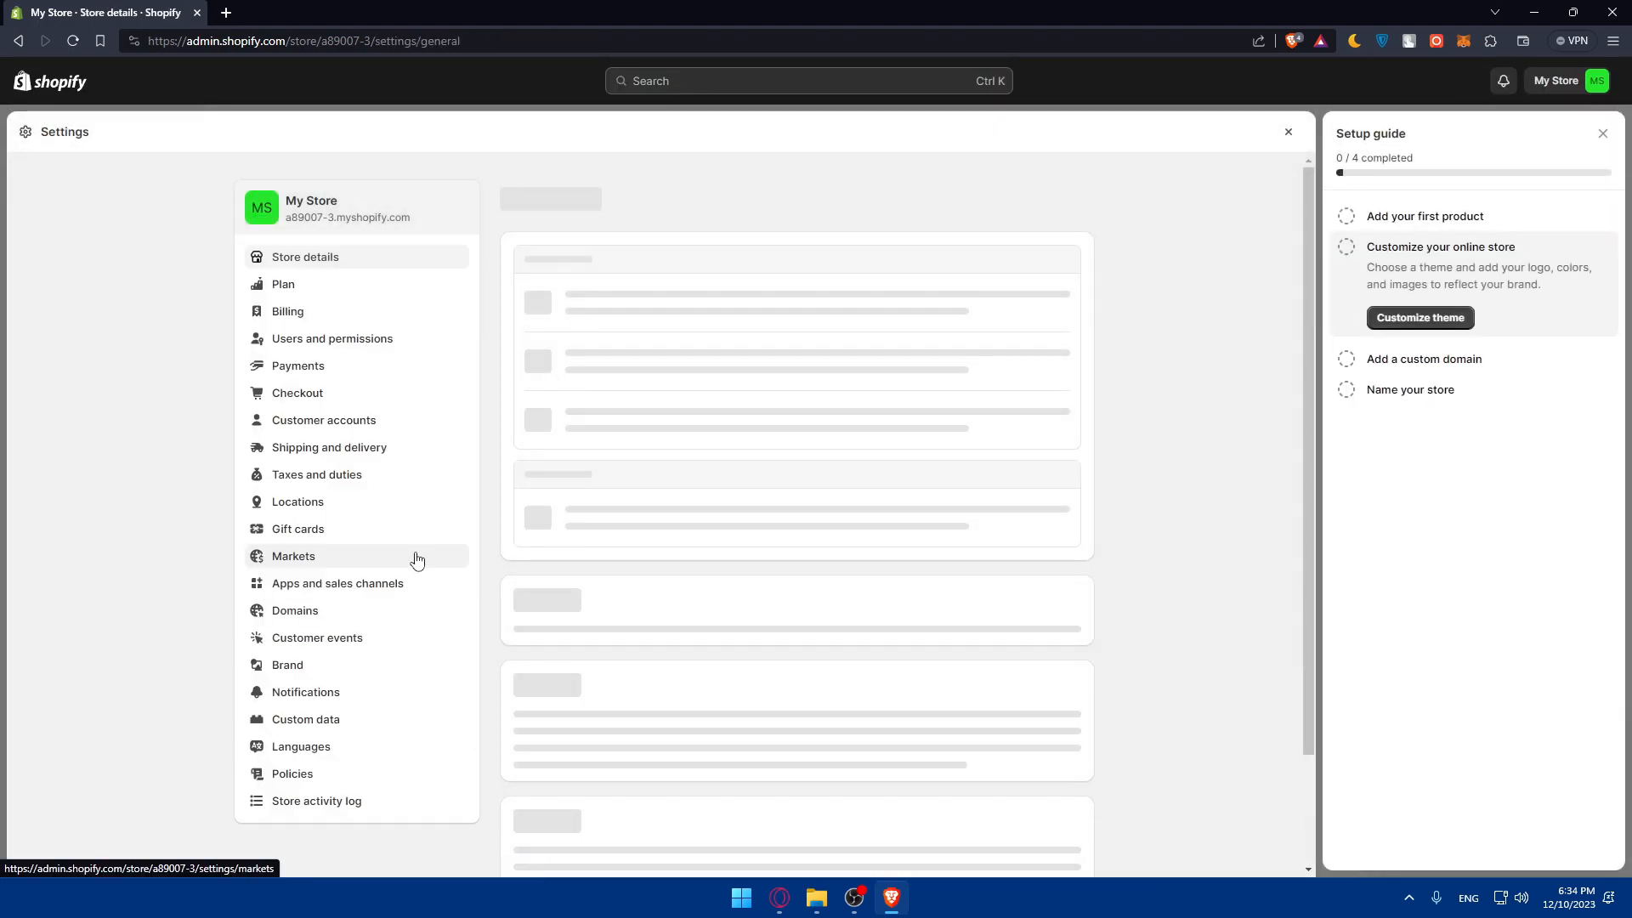
scroll(413, 539, "down", 5)
scroll(357, 536, "up", 5)
left_click(304, 719)
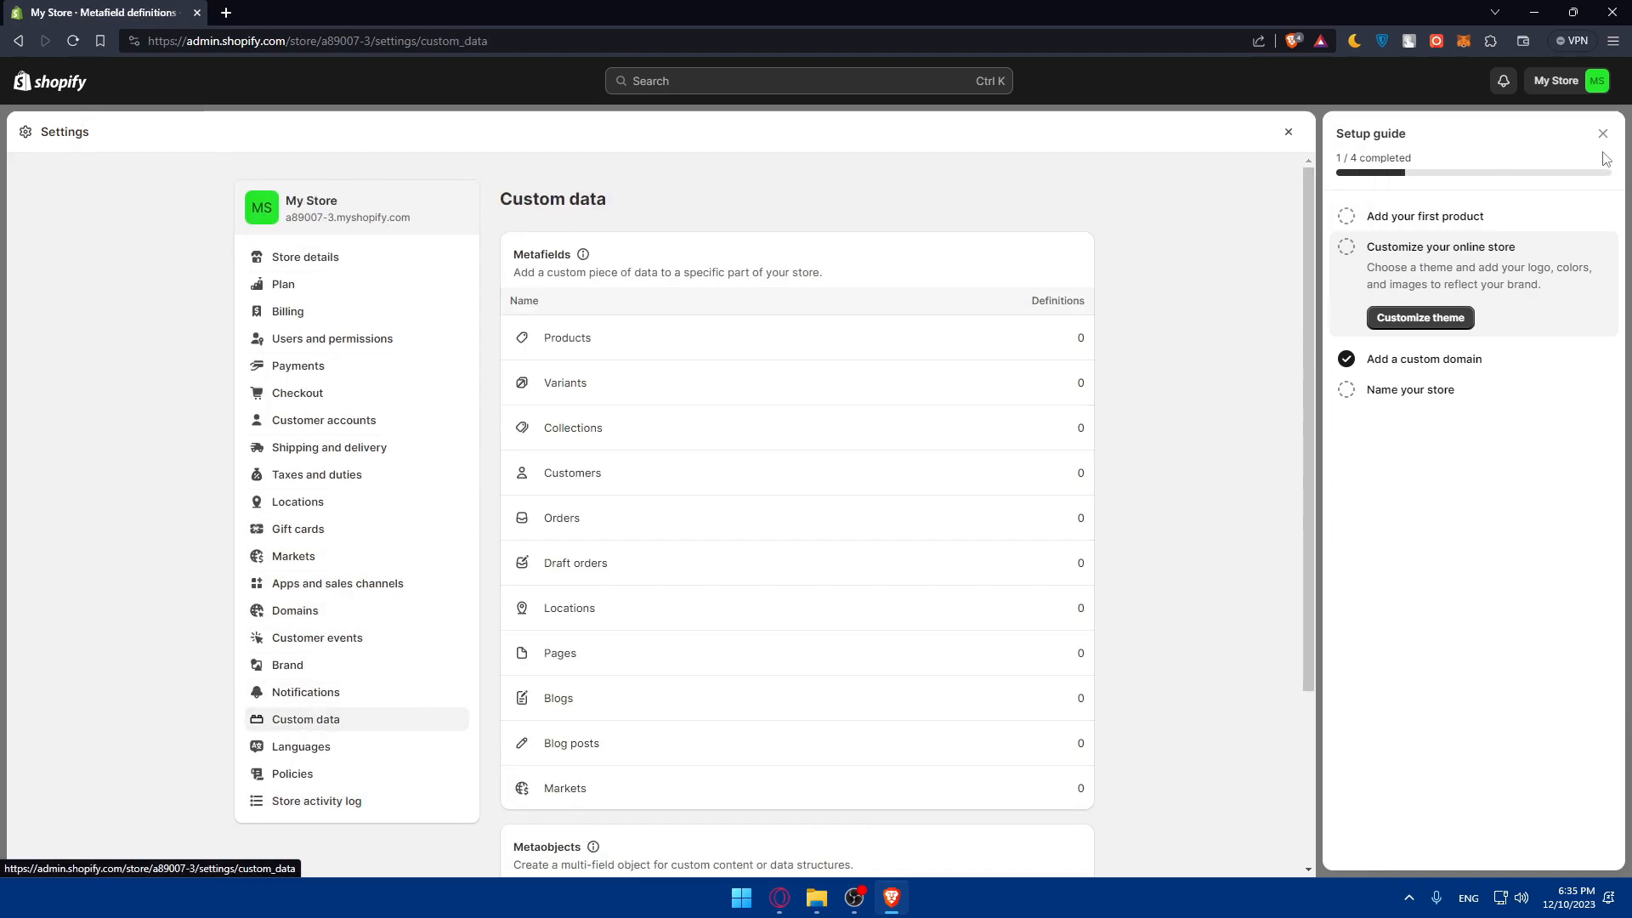
left_click(1420, 317)
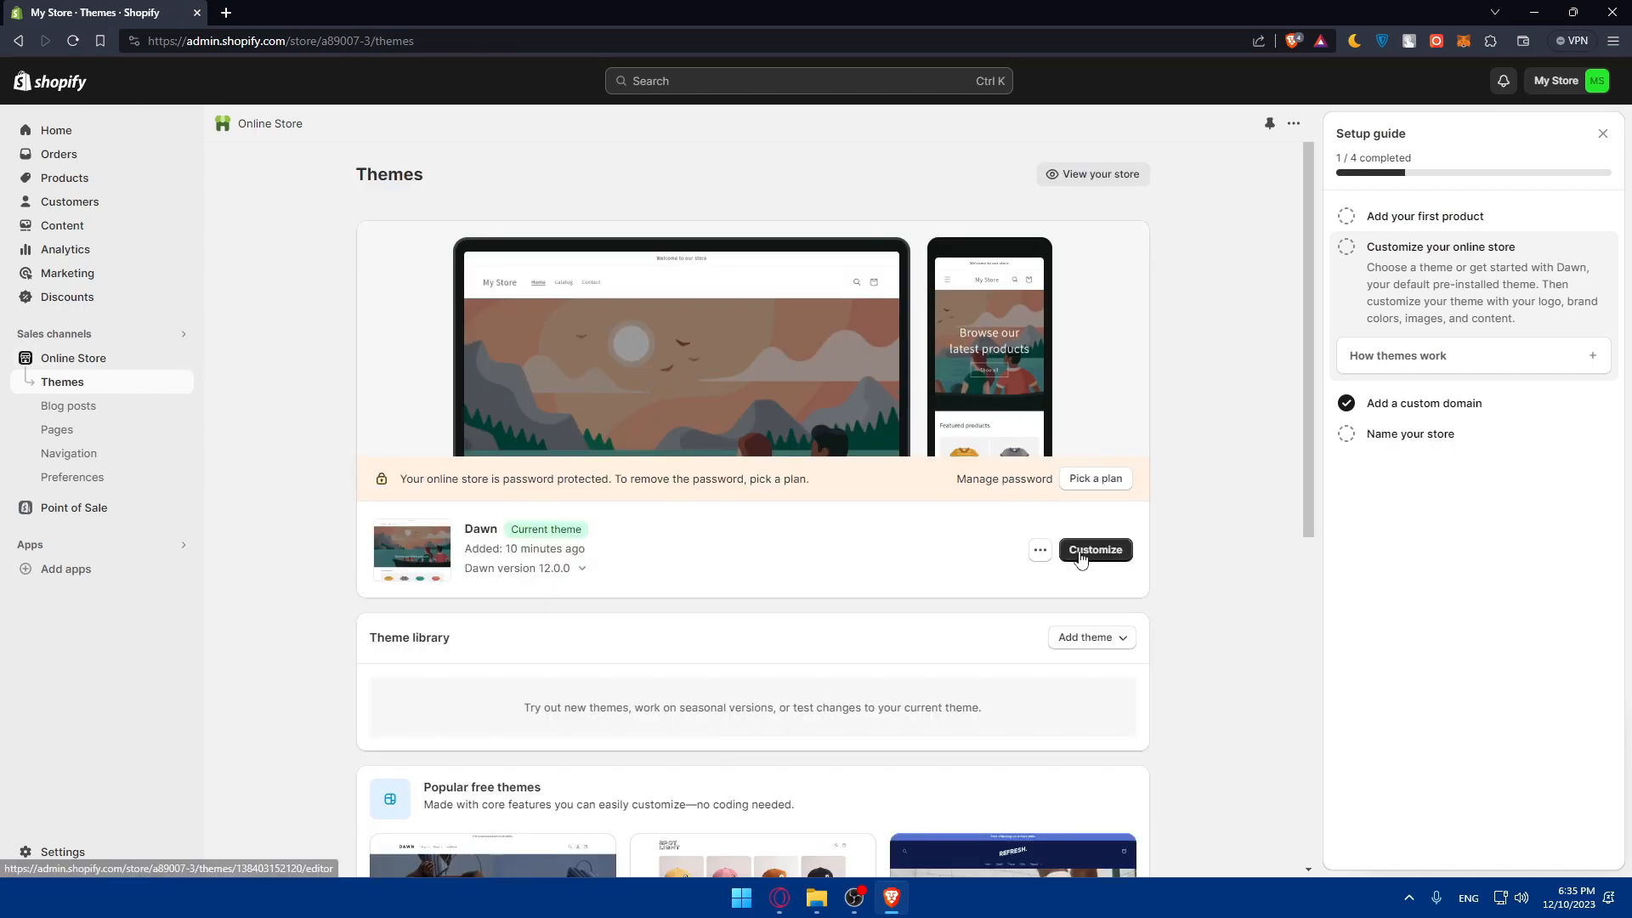
left_click(1092, 551)
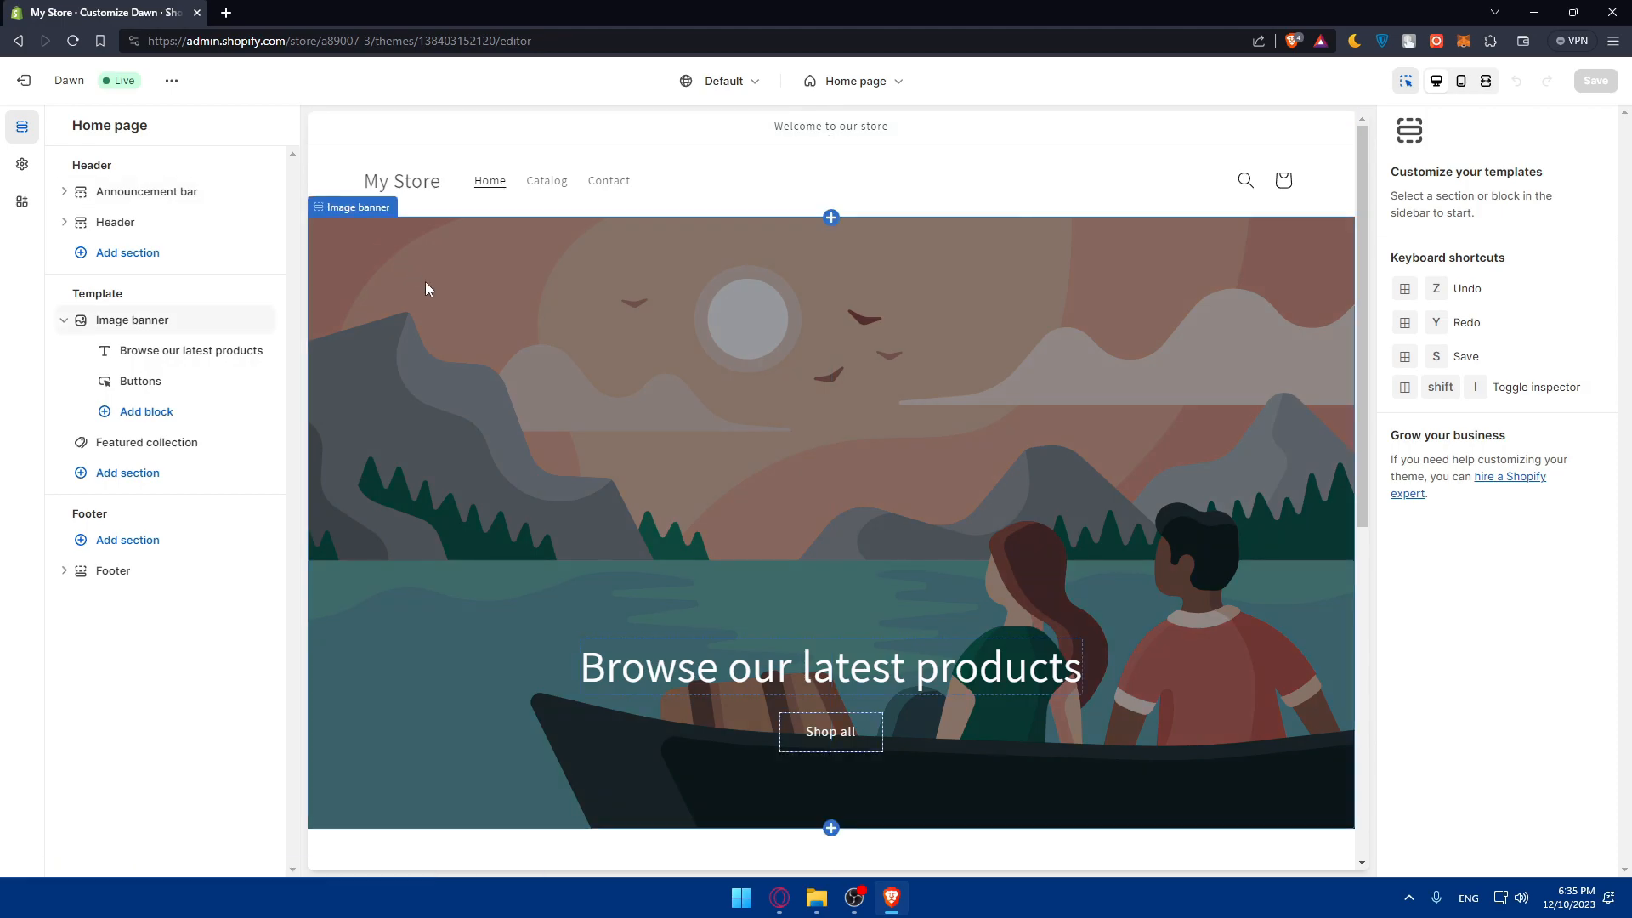
Go to the theme settings' Custom CSS field, fetching the project tree text from another window.
left_click(21, 165)
scroll(192, 331, "down", 5)
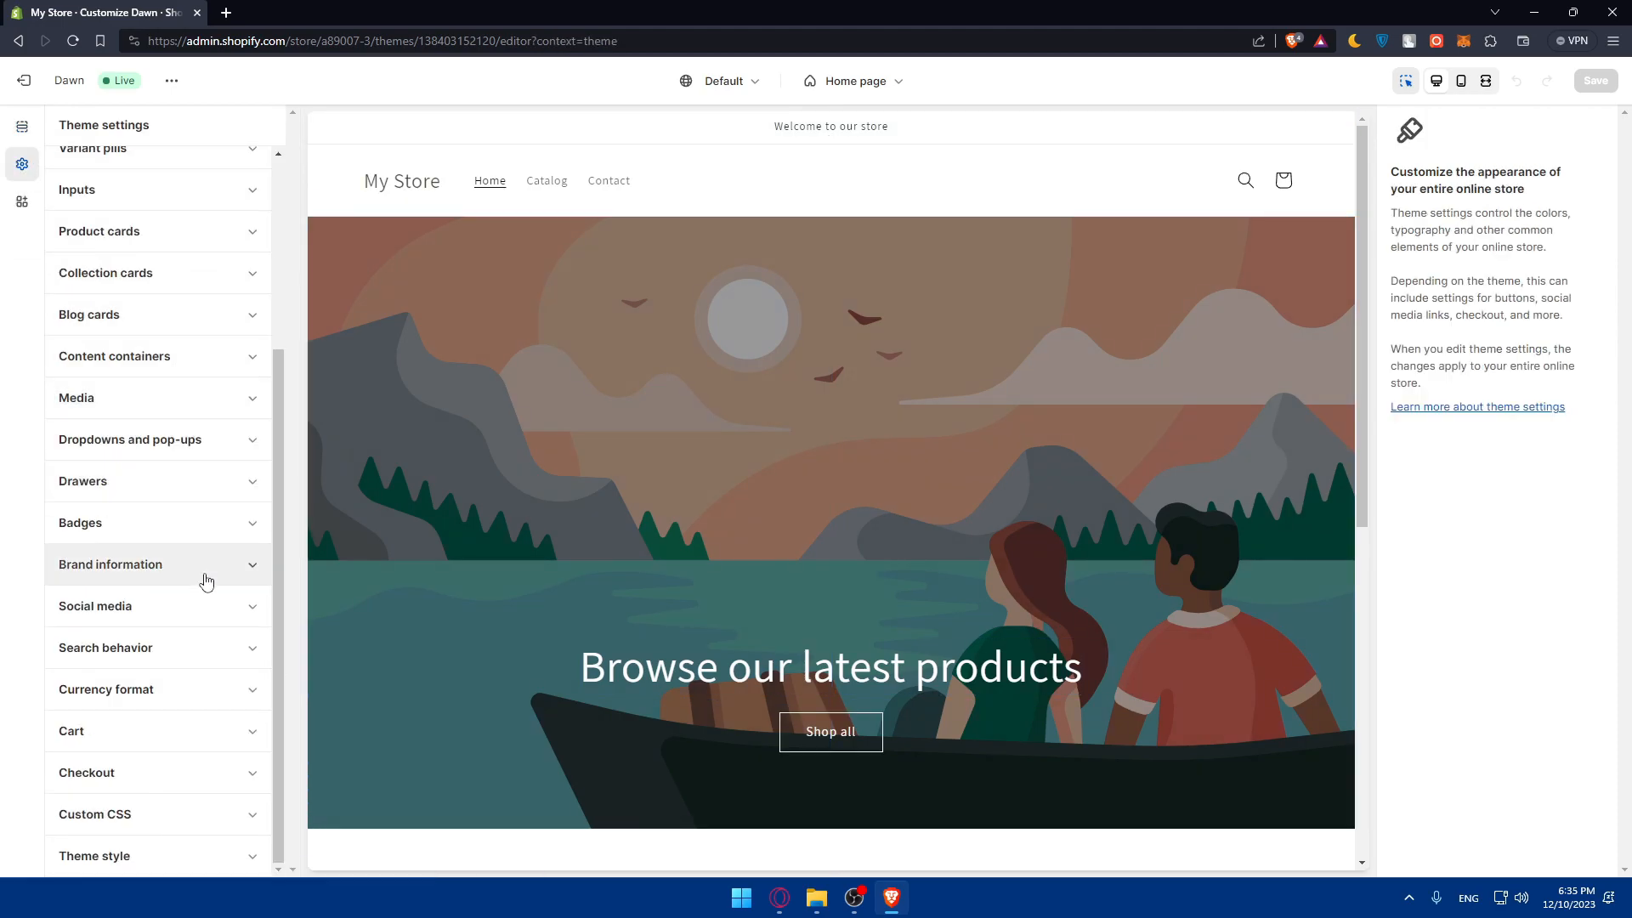
left_click(122, 813)
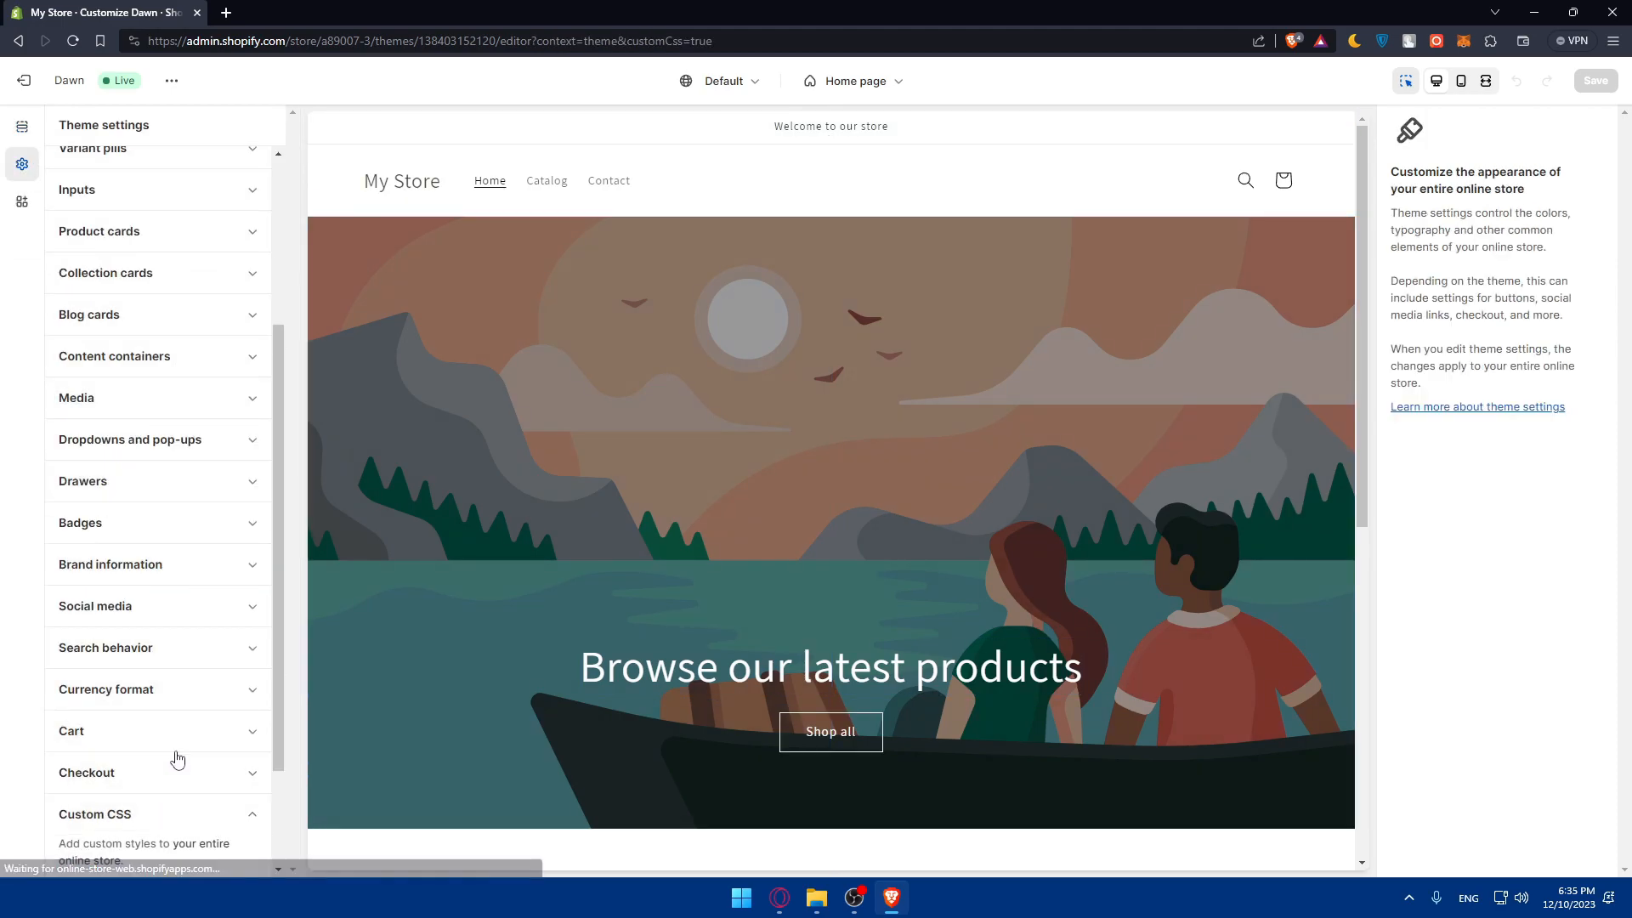
left_click(110, 758)
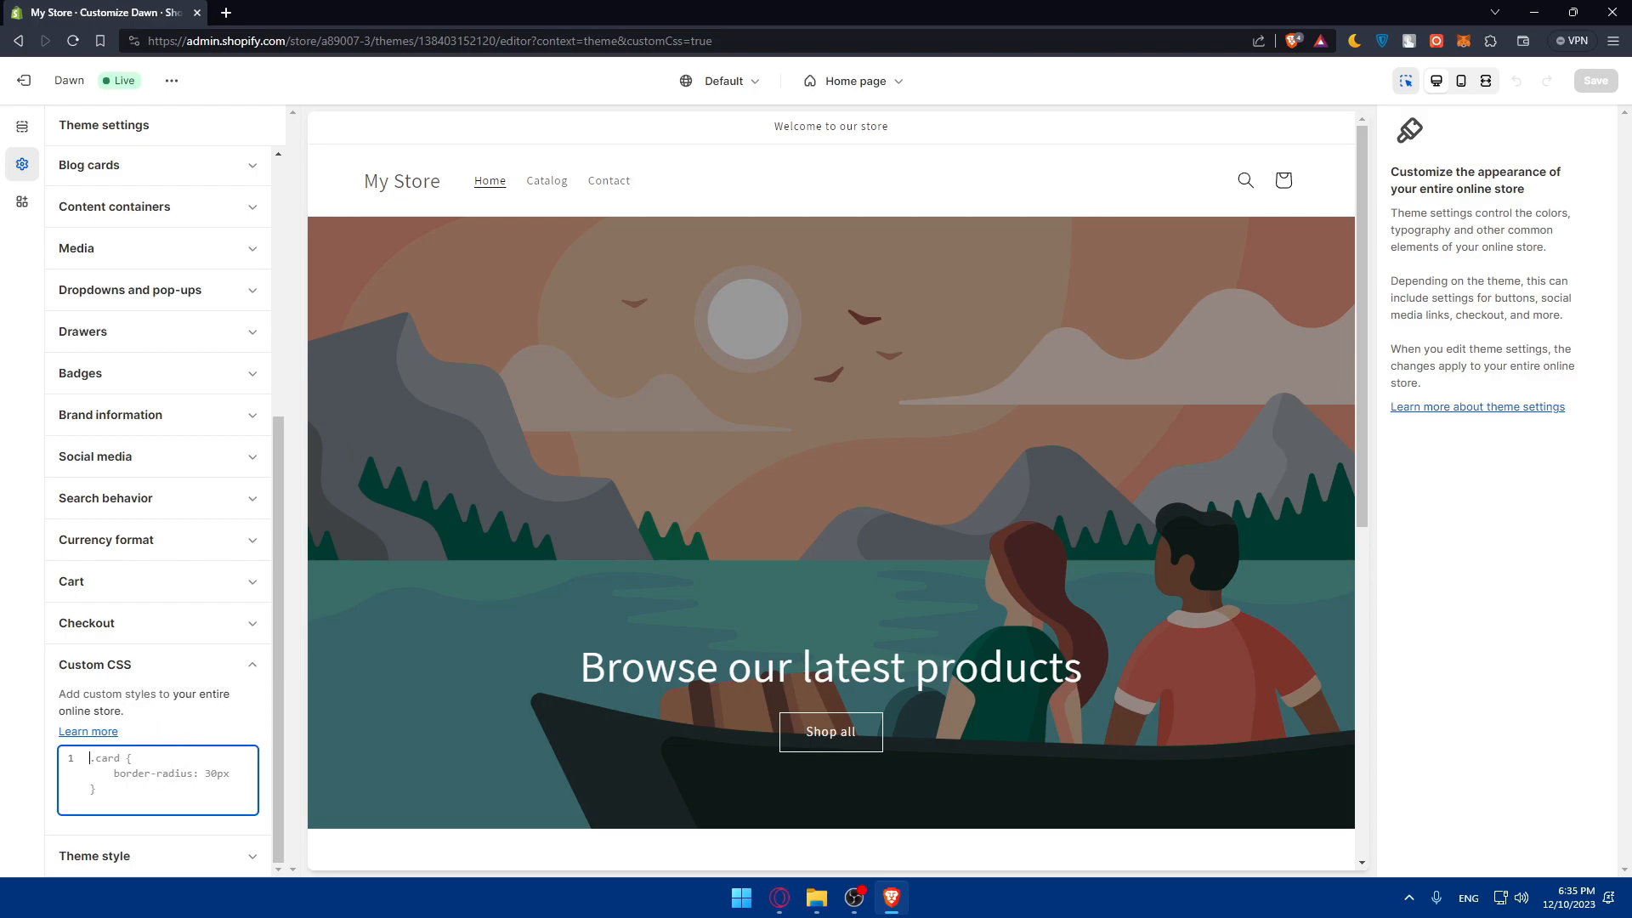
key("alt+Tab")
left_click(163, 762)
Replace the Custom CSS with the simple-dapp tree listing src/index.js and dist/index.html.
key("ctrl+a")
type("simple-dapp/ ├─ src/ │  ├─ index.js ├─ dist/ │  ├─ index.html")
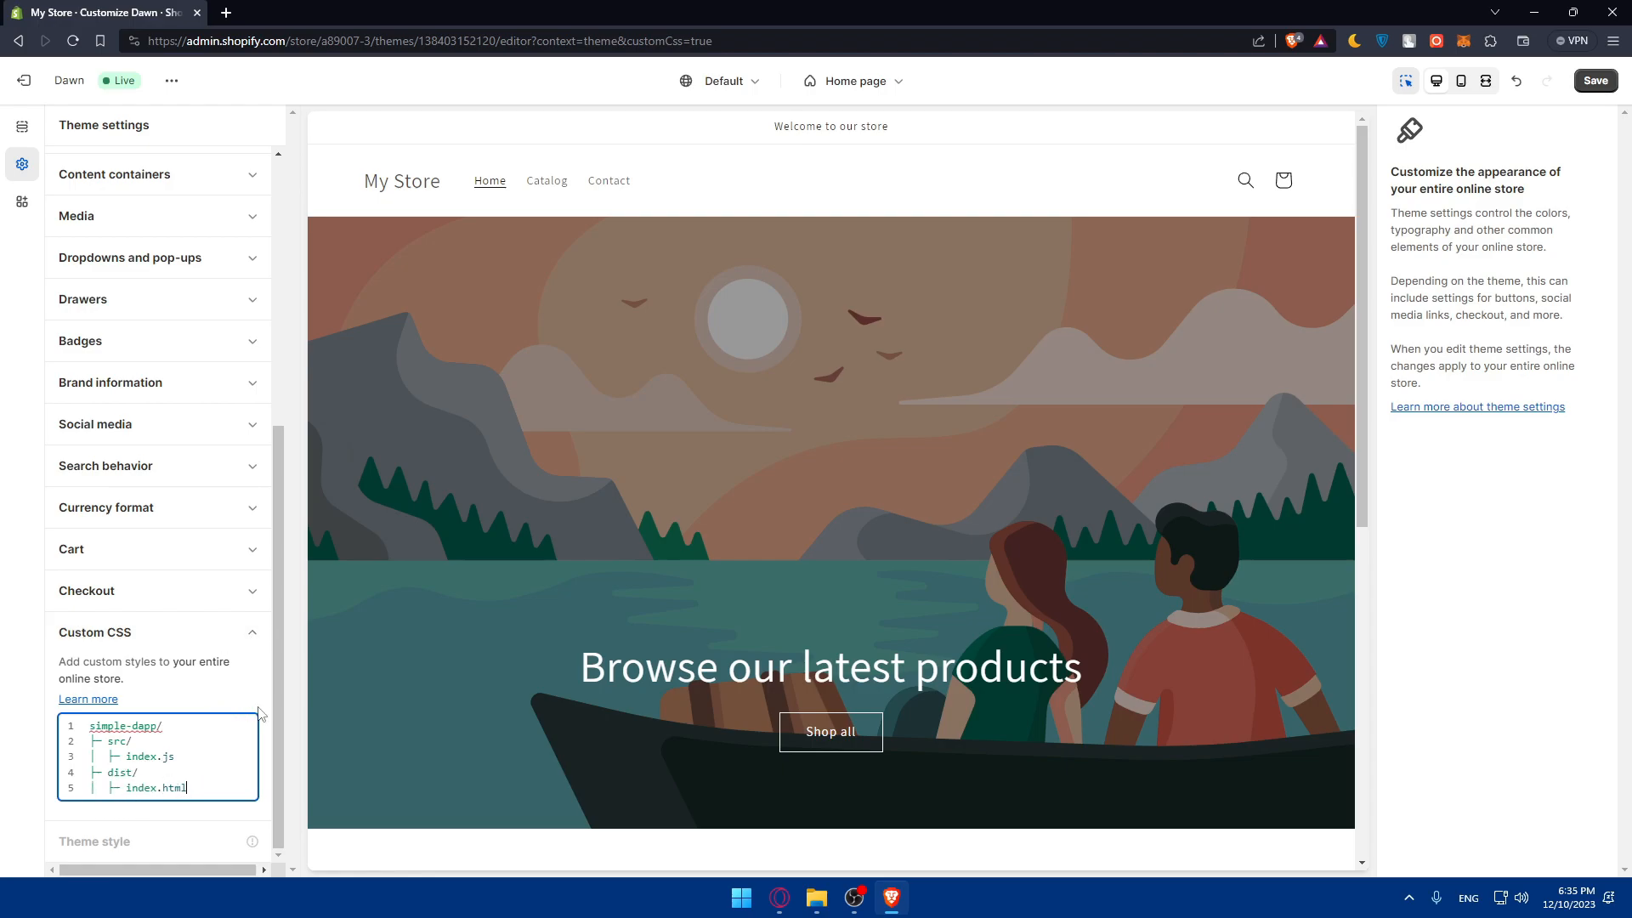
key("ctrl+a")
left_click(189, 777)
Load ChatGPT at chat.openai.com in a new browser tab.
left_click(225, 13)
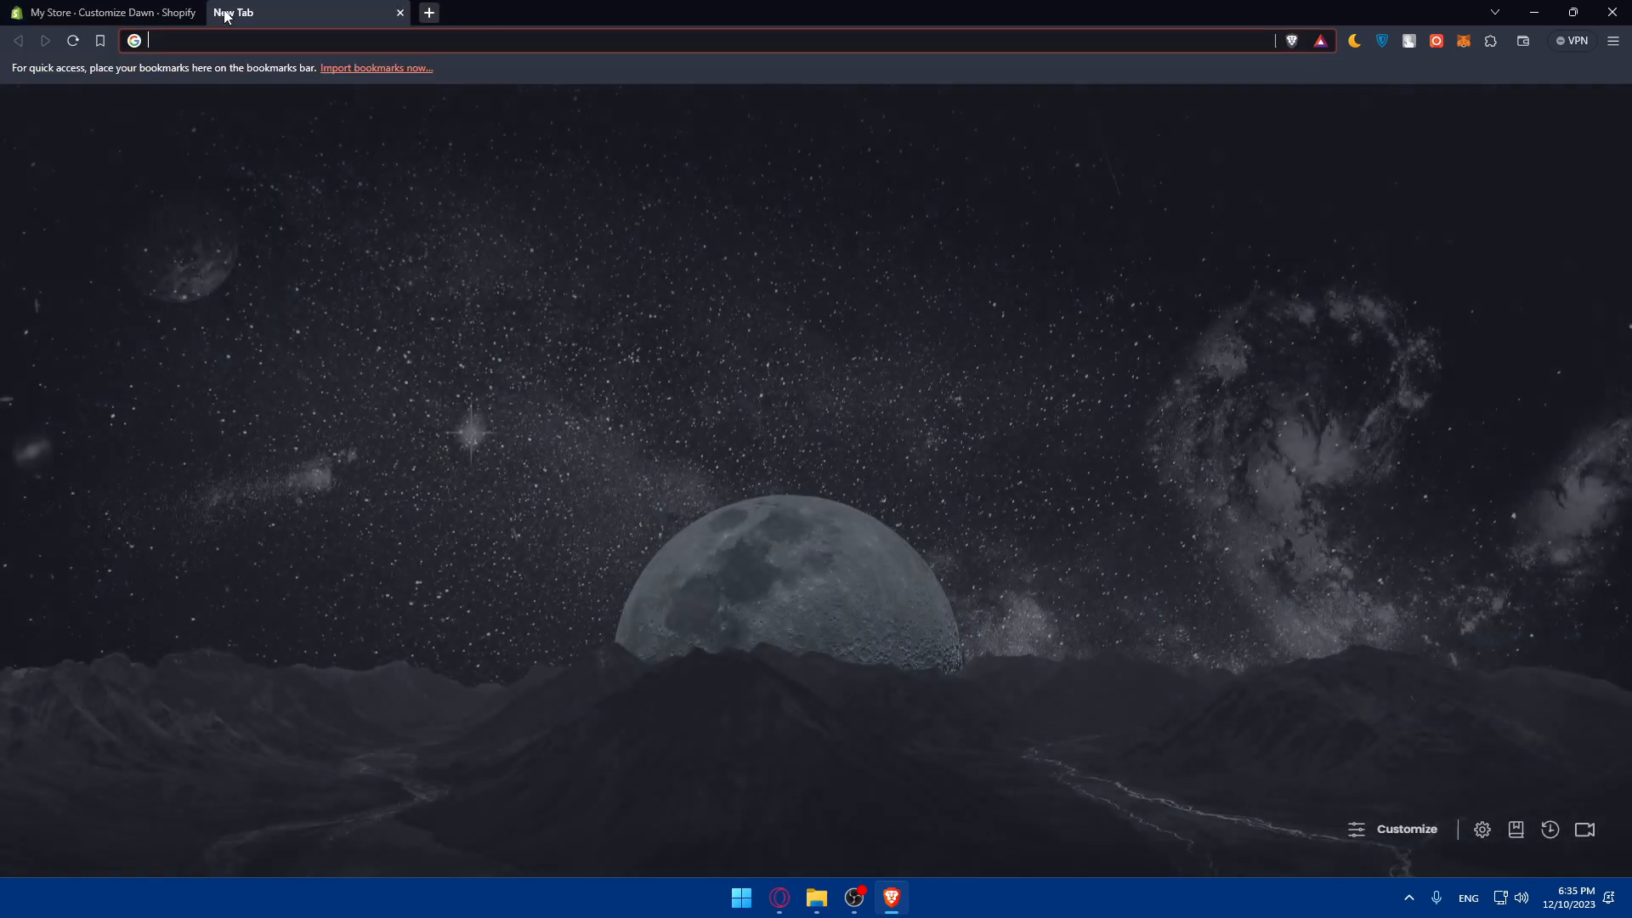
type("opn")
key("BackSpace")
key("BackSpace")
key("BackSpace")
type("chat.op")
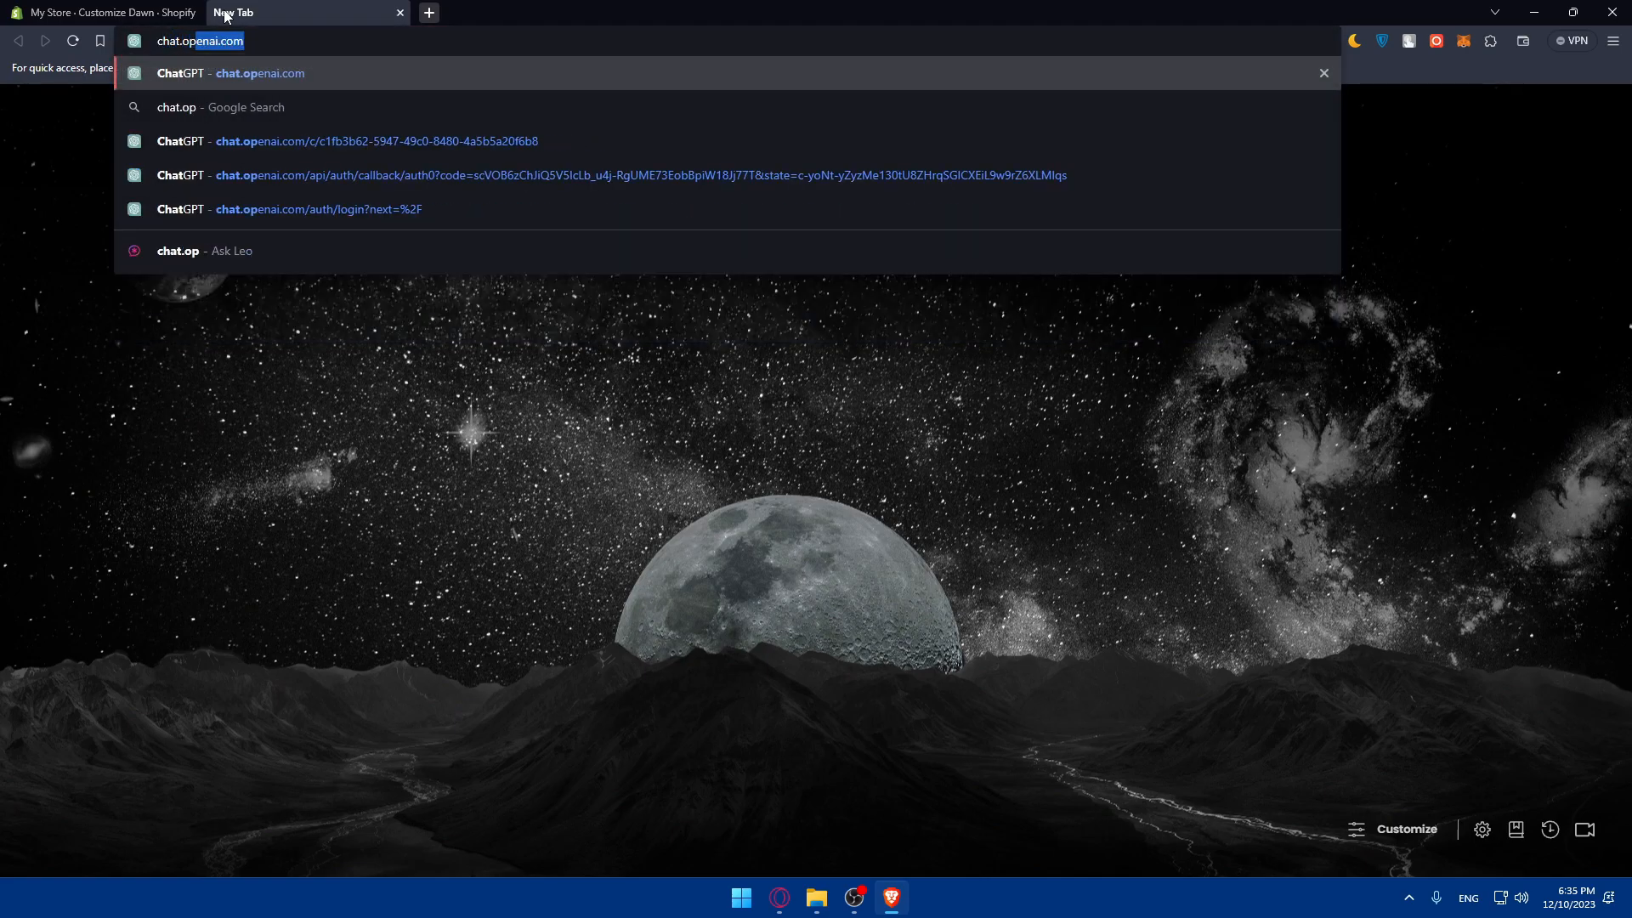
type("enai")
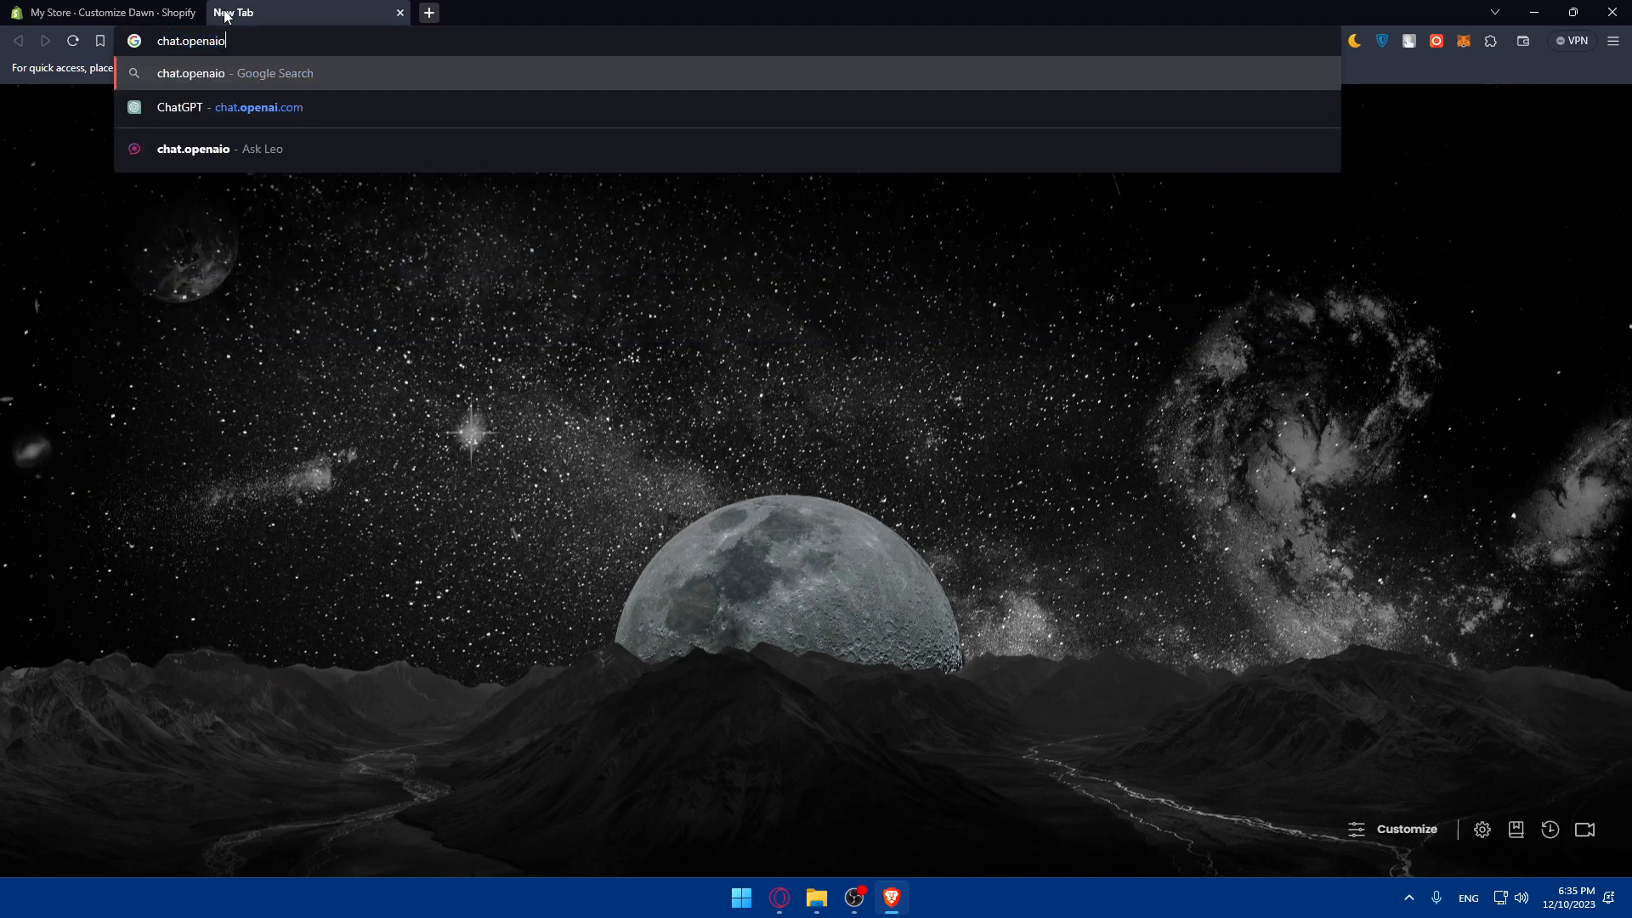
type(".com")
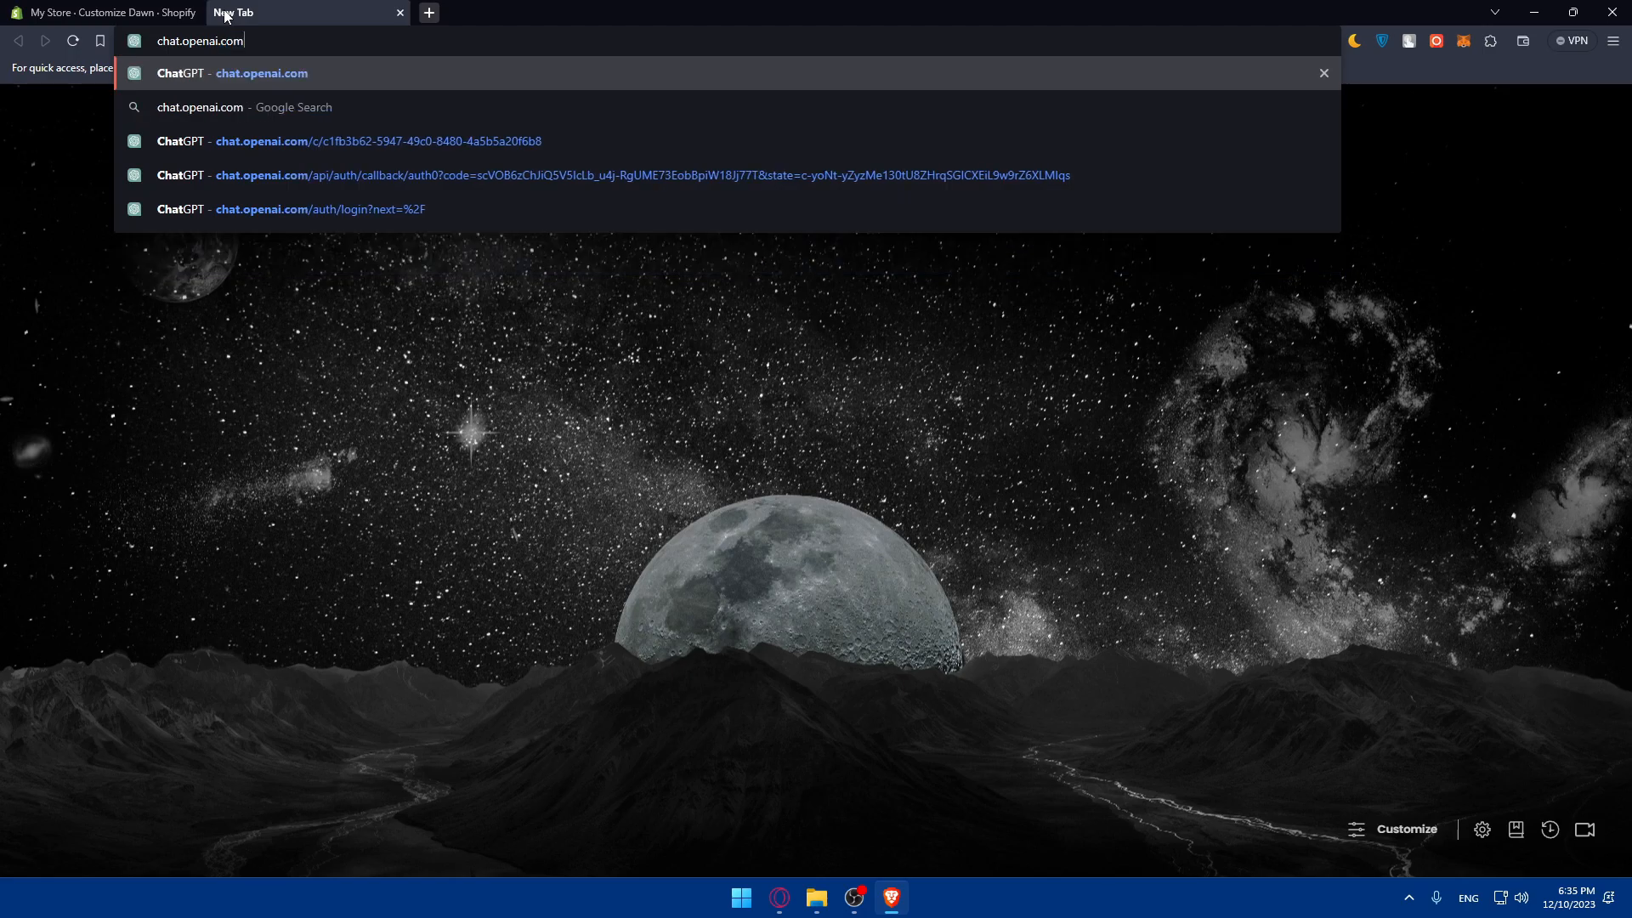
key("Return")
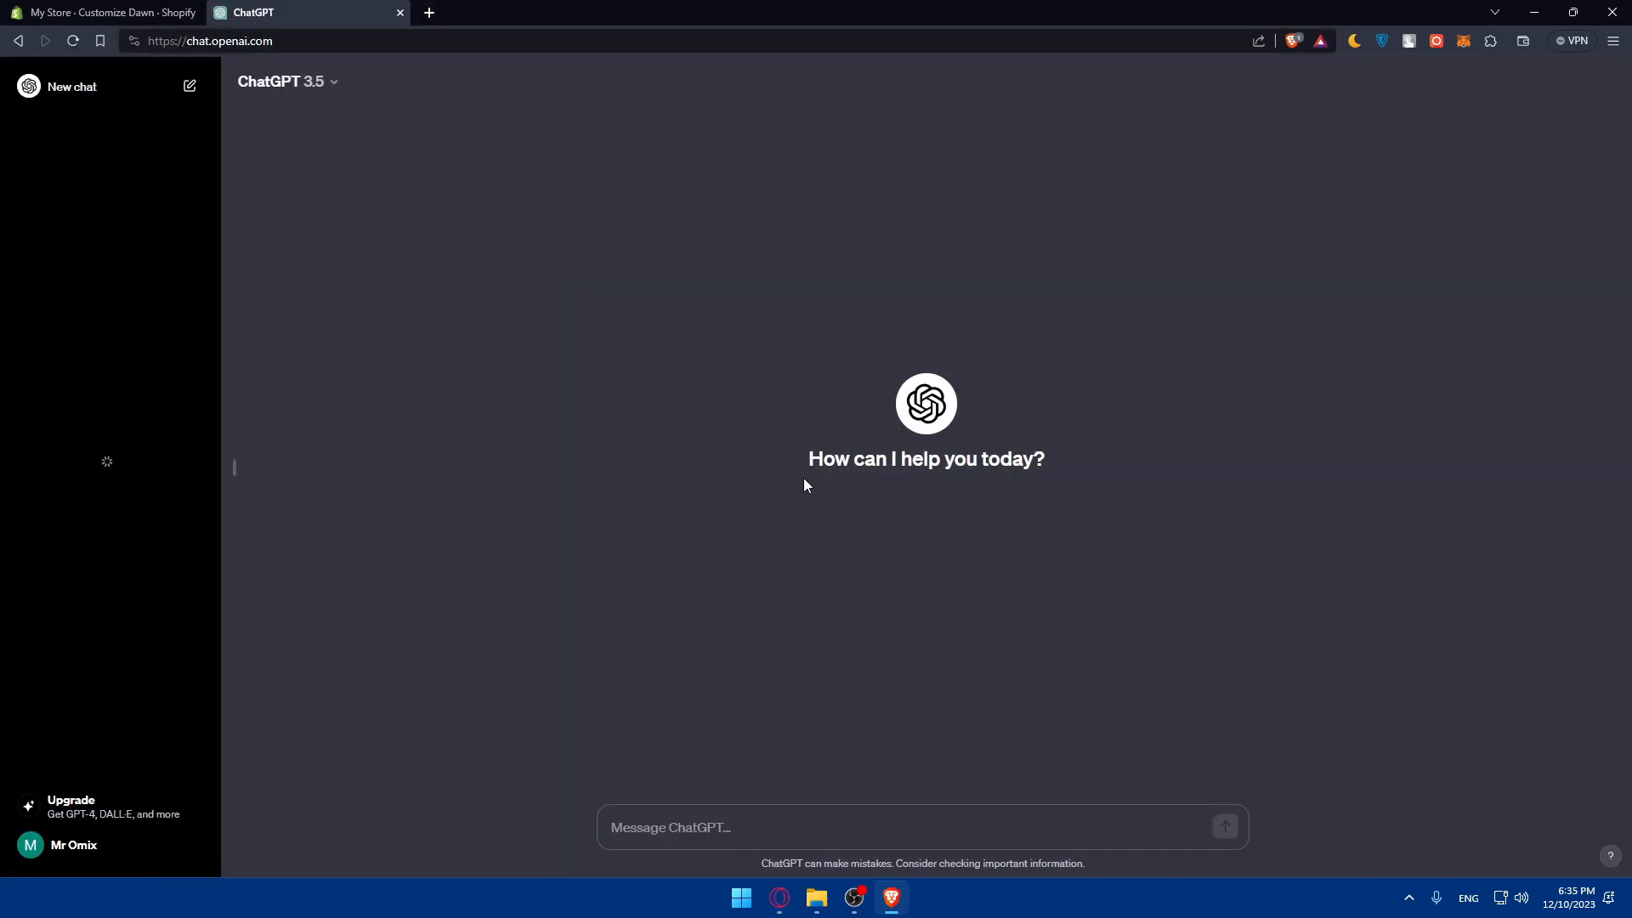
Draft a ChatGPT question asking for steps and code to add a MetaMask wallet to a website.
left_click(692, 813)
type("i want to")
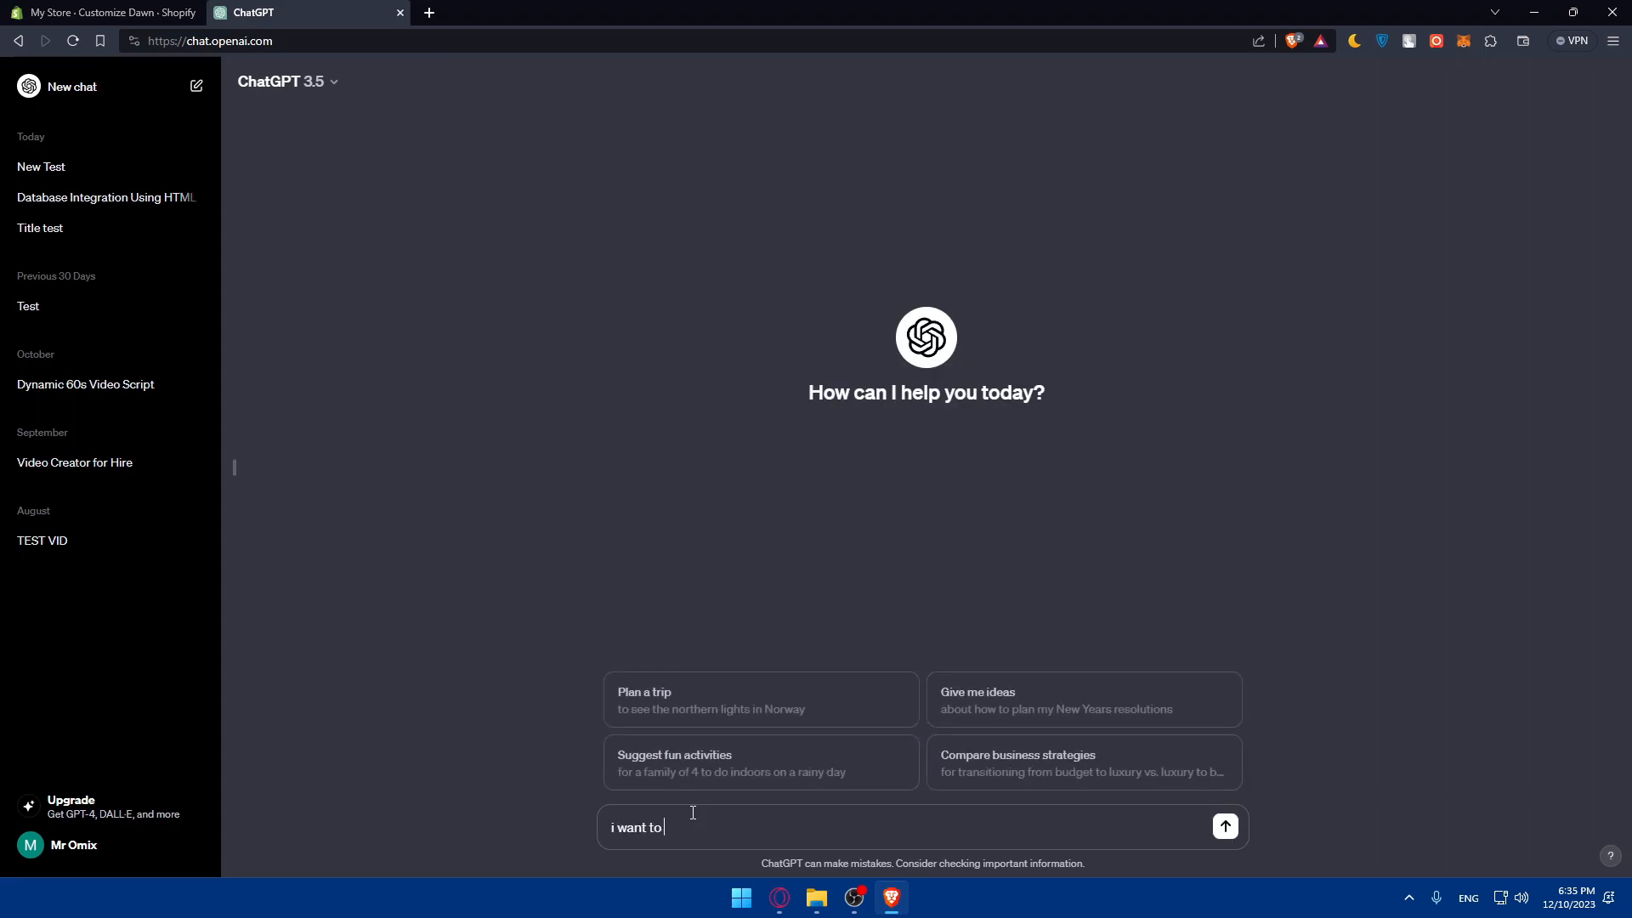
type("includ")
type("my meta wa")
key("BackSpace")
key("BackSpace")
type("mask wallet into my webvsite")
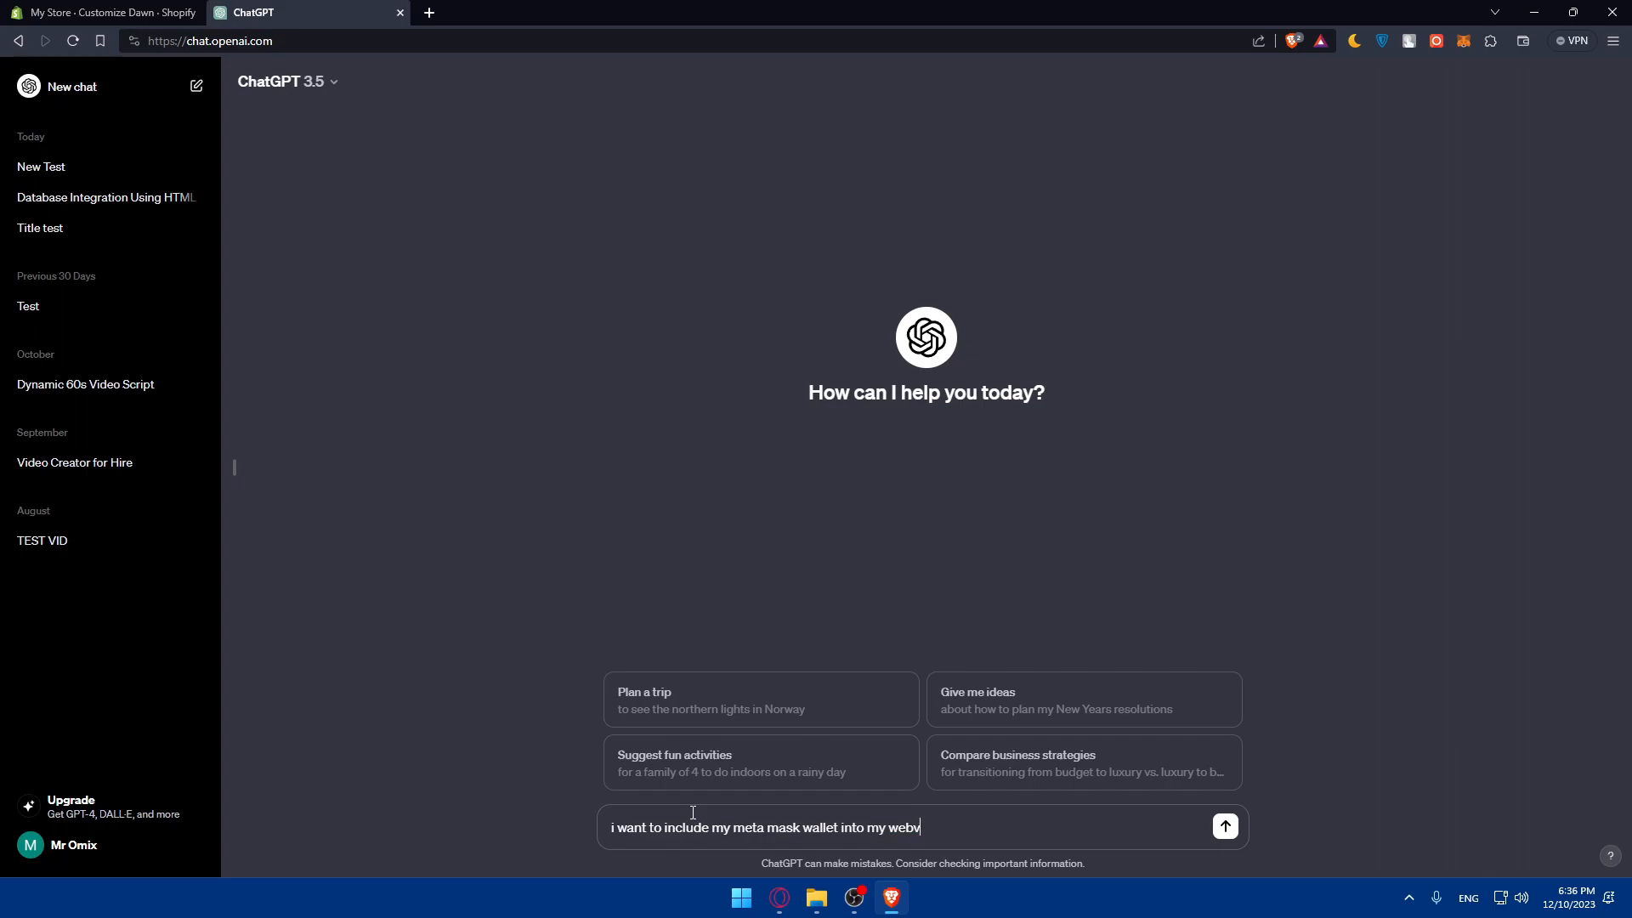
type("te ")
type("site ")
type("so giv")
type("e me the s")
type("teps to d")
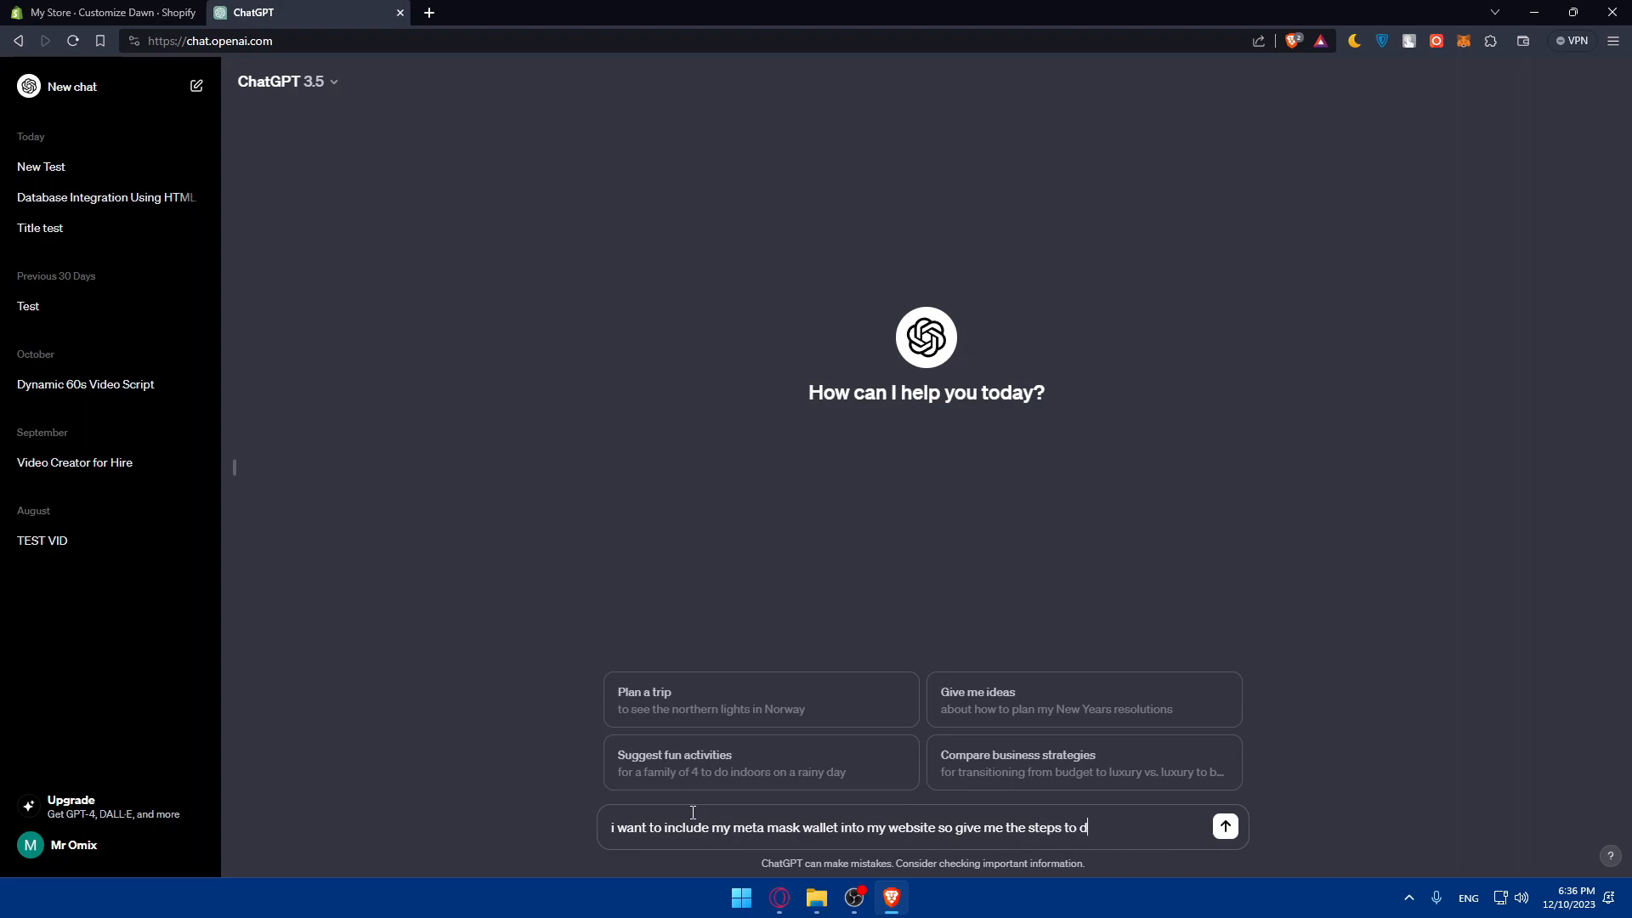
type("o so and the code that i should")
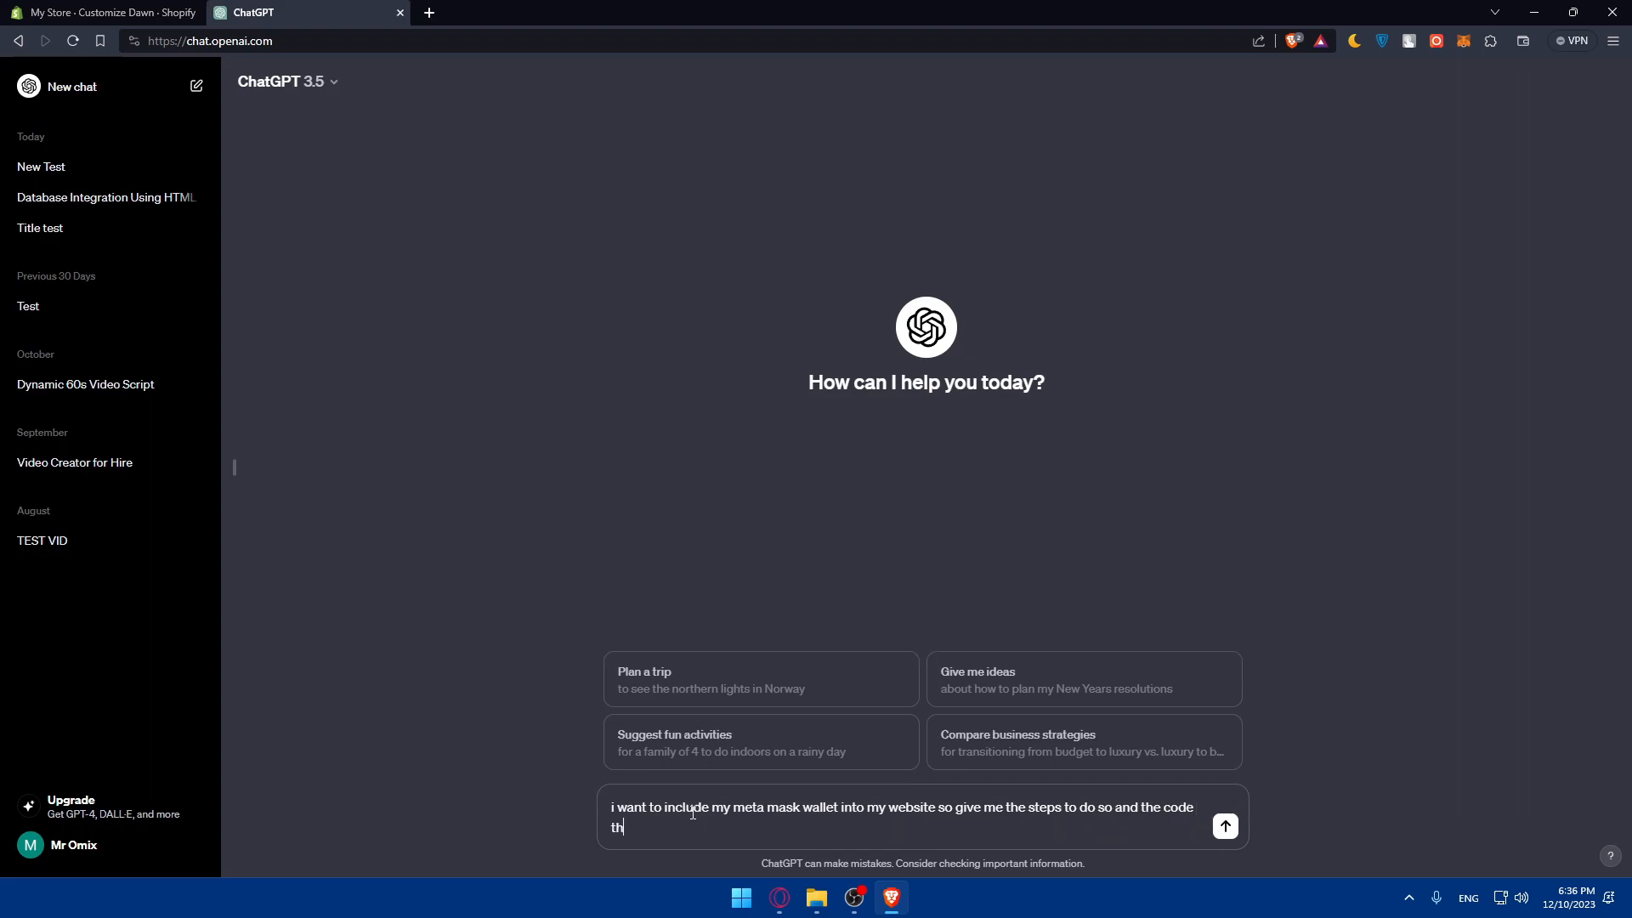
type(" add")
Send the question, get the MetaMask integration answer with HTML/JS code, and return to the Shopify editor.
key("Return")
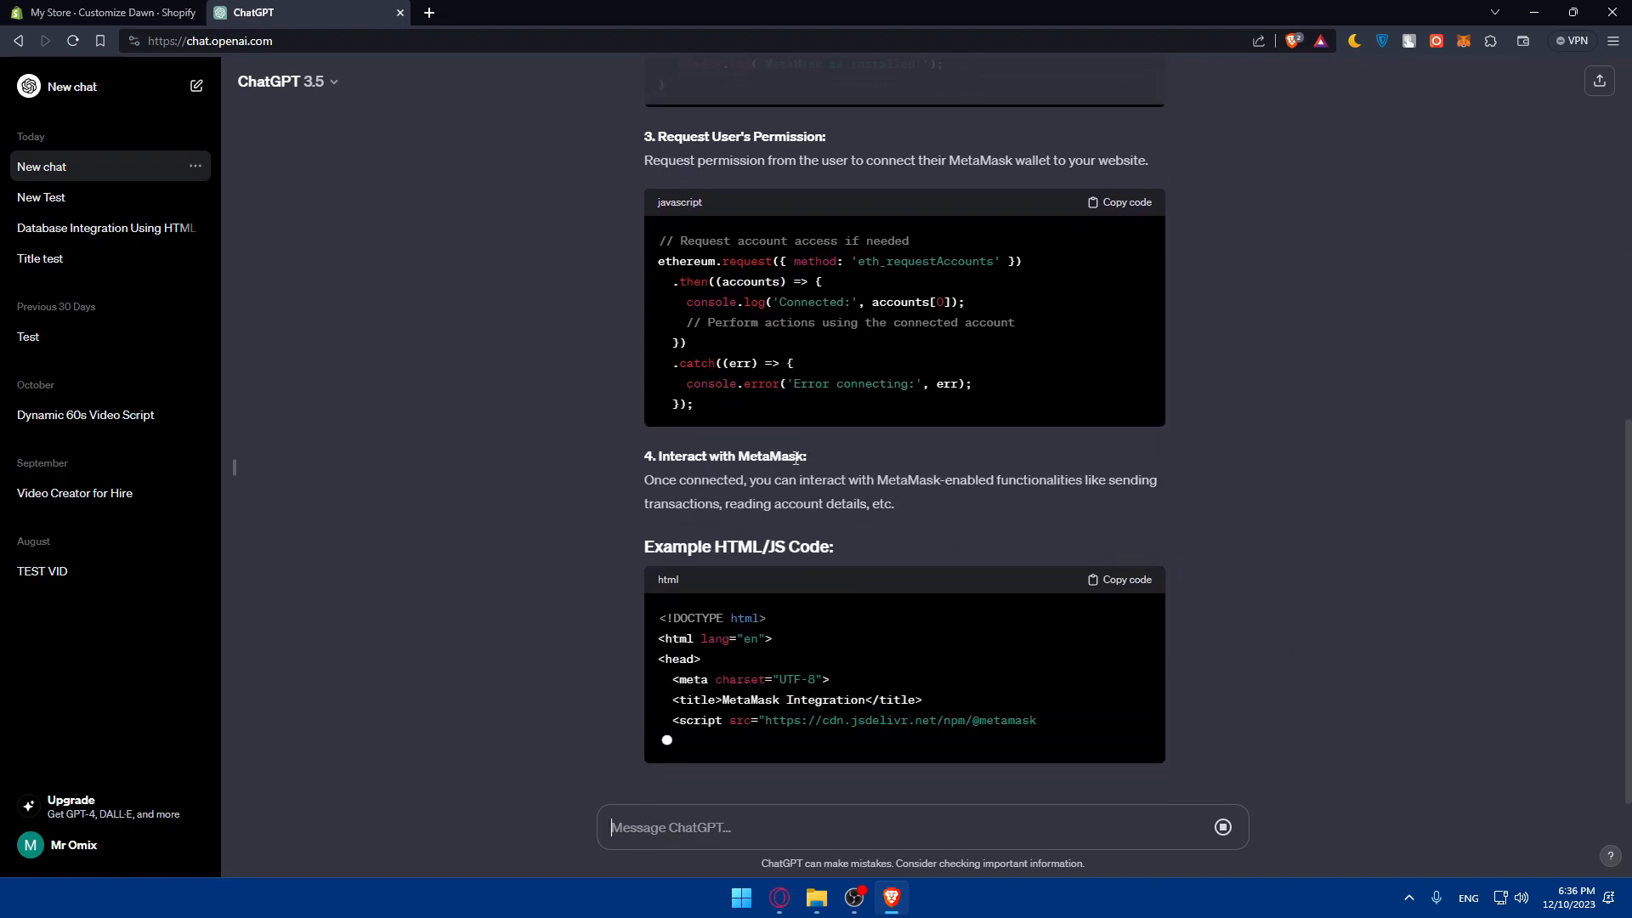
scroll(969, 427, "up", 3)
scroll(970, 426, "up", 3)
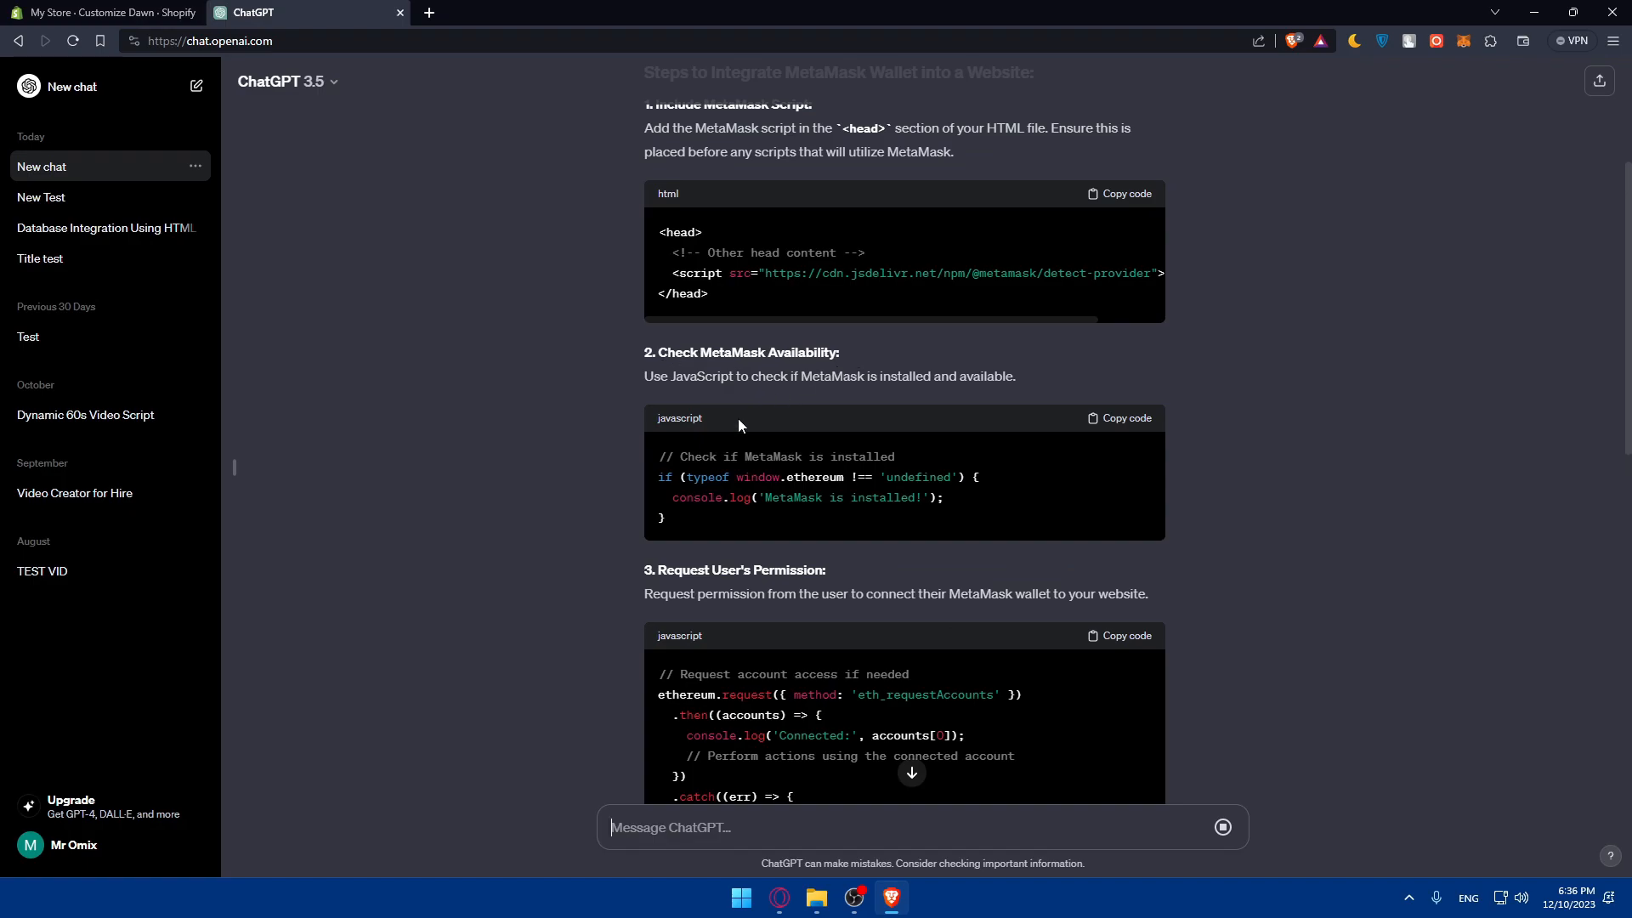
scroll(764, 450, "down", 3)
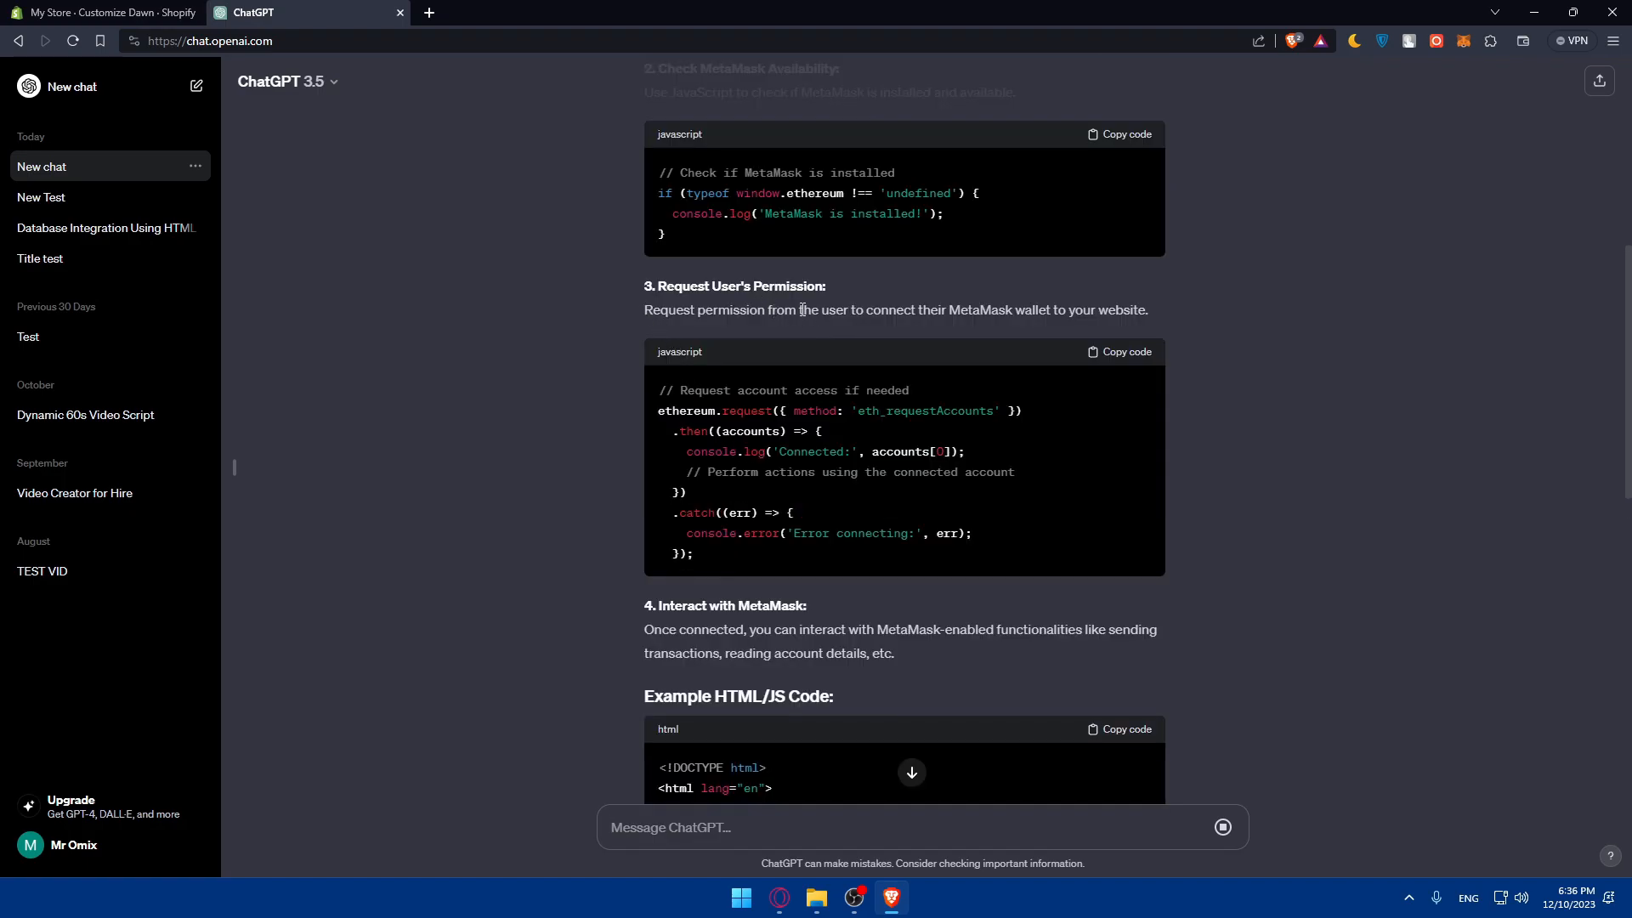
scroll(763, 423, "down", 3)
scroll(765, 382, "down", 1)
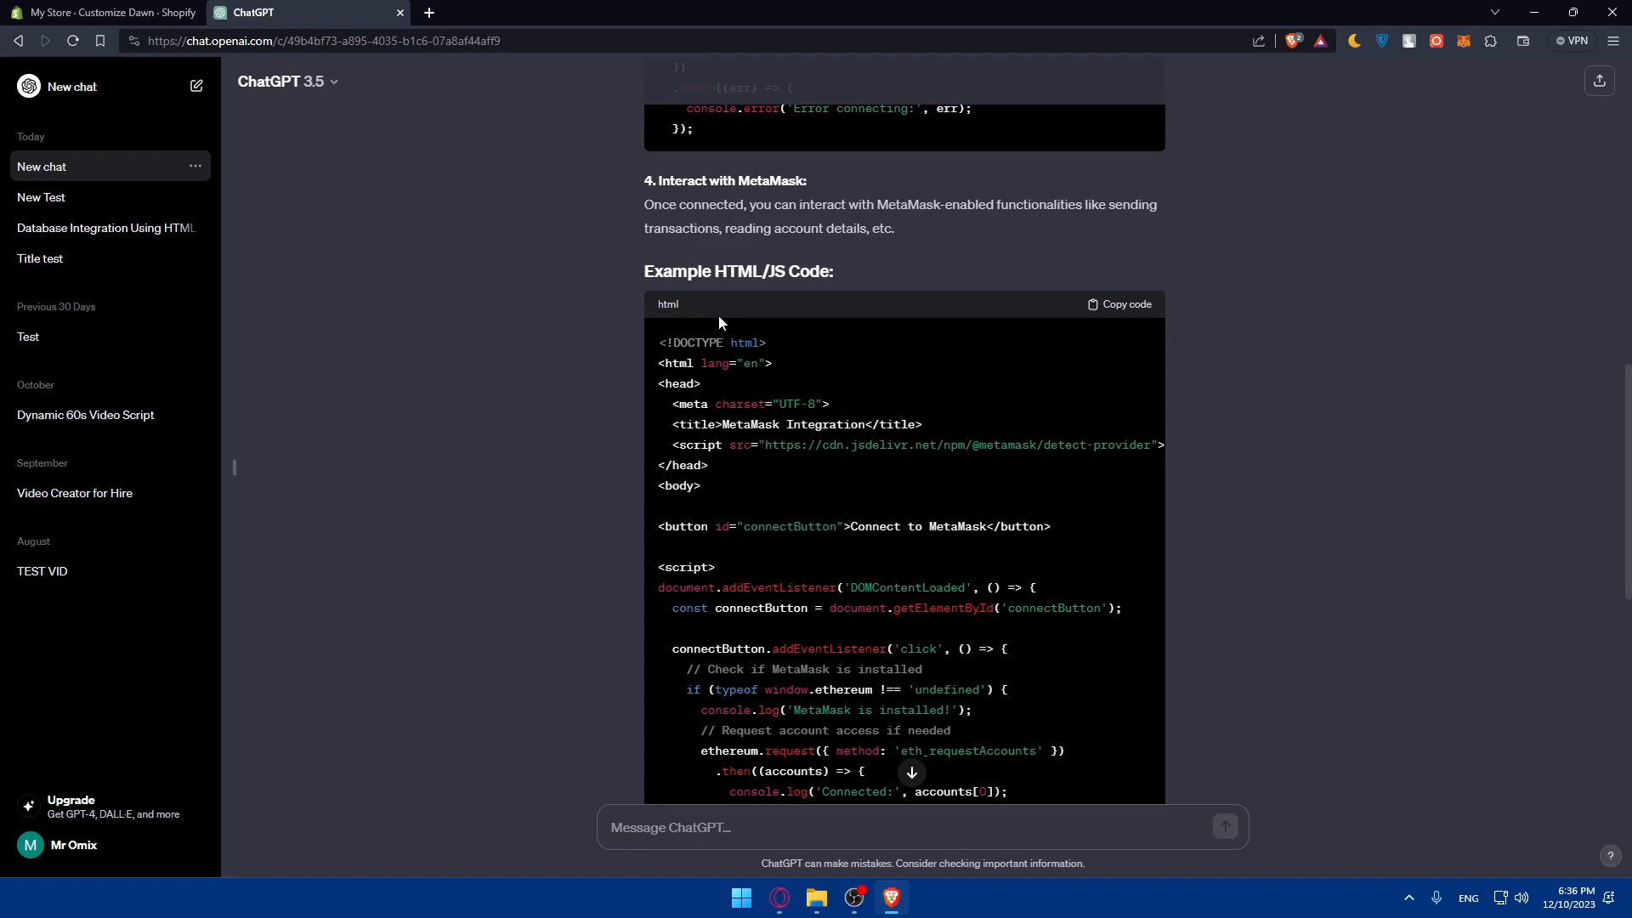
scroll(764, 345, "down", 5)
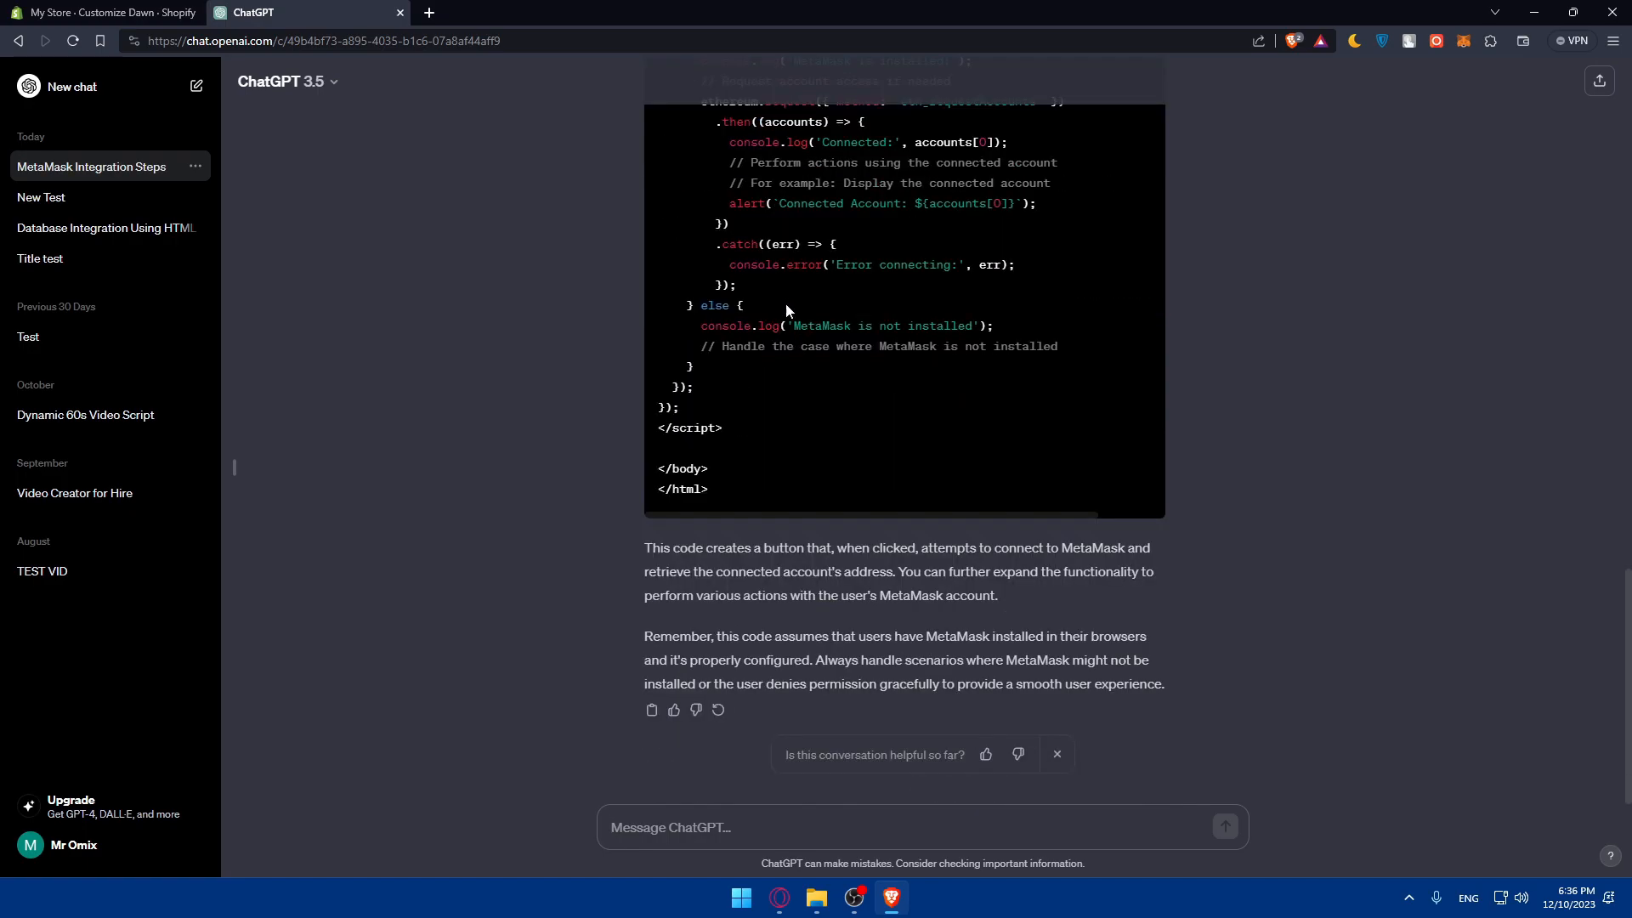
left_click(103, 12)
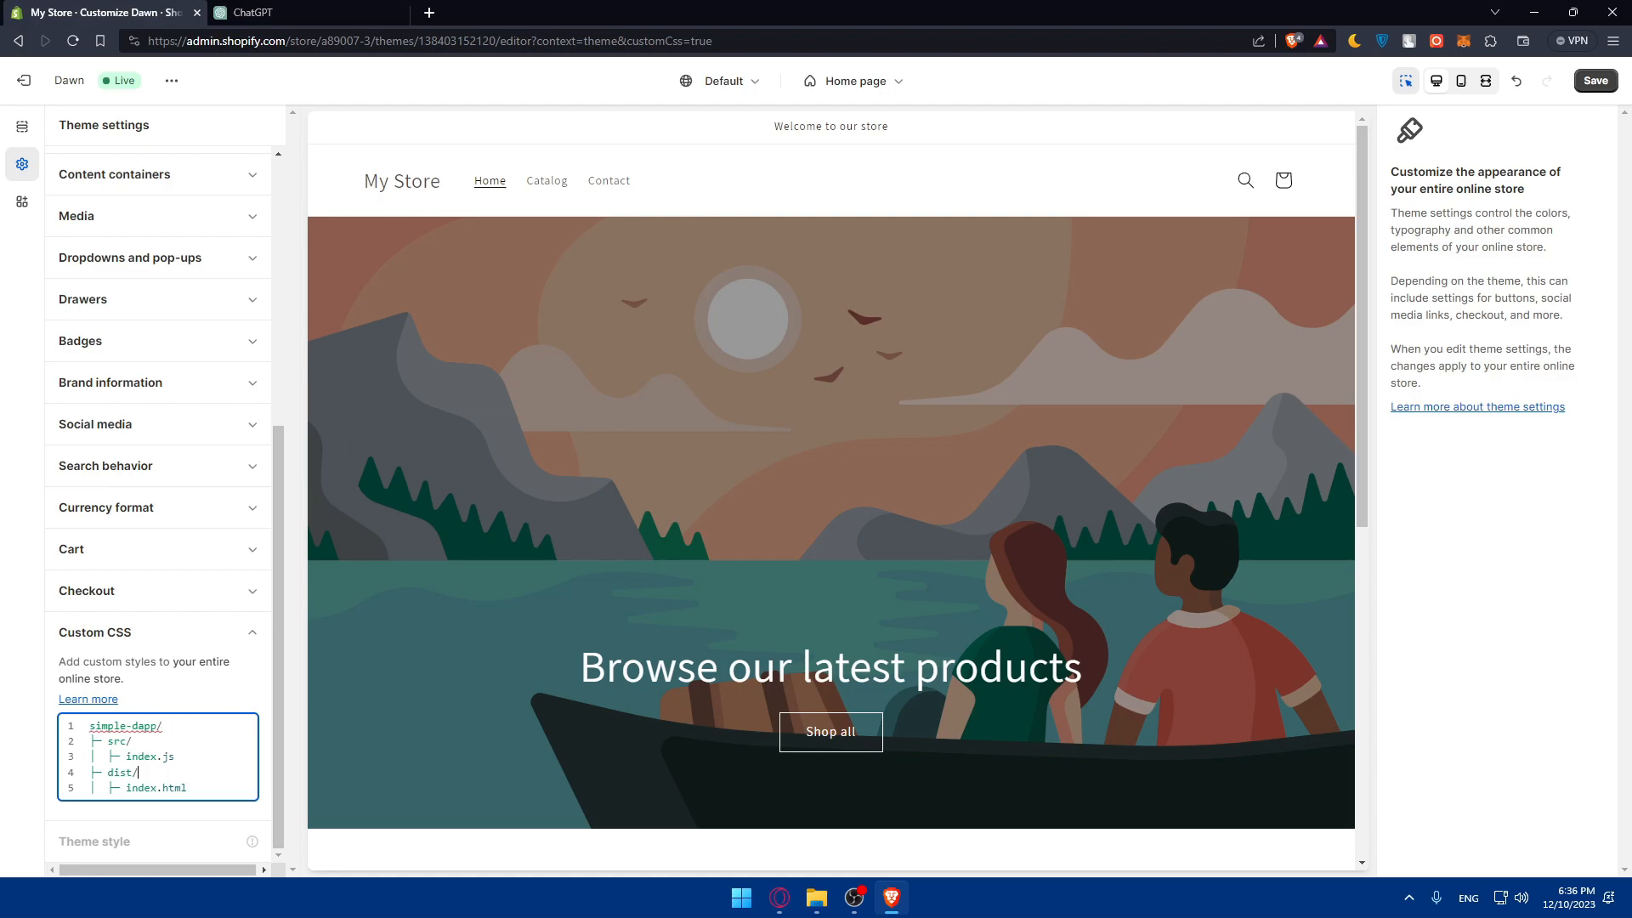
left_click(781, 897)
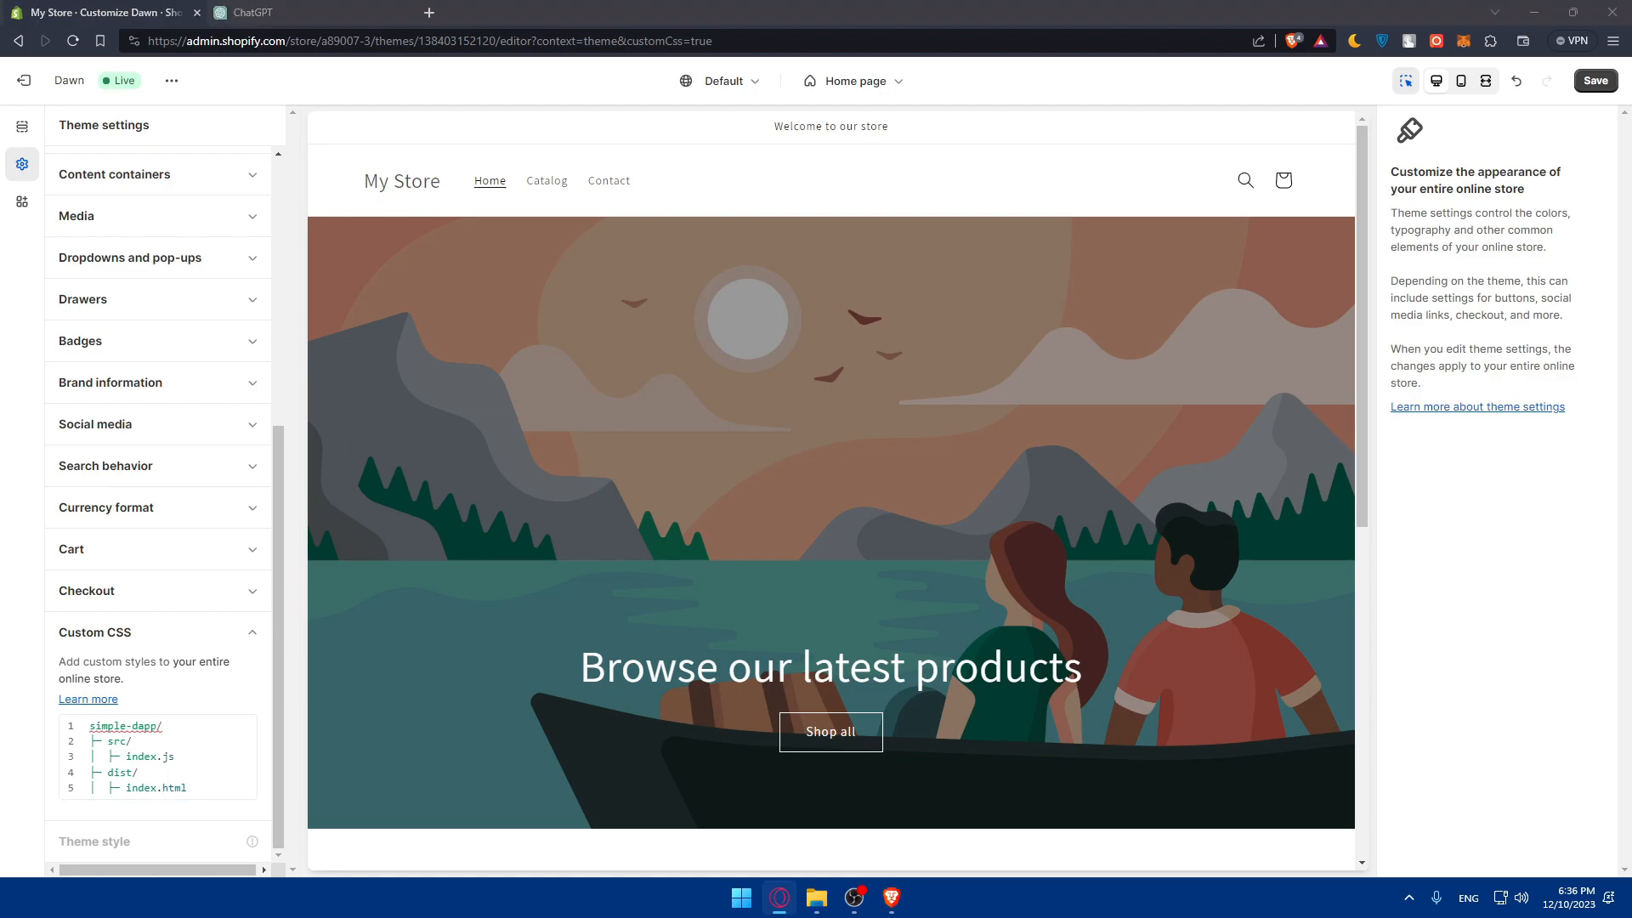
left_click(220, 785)
key("ctrl+a")
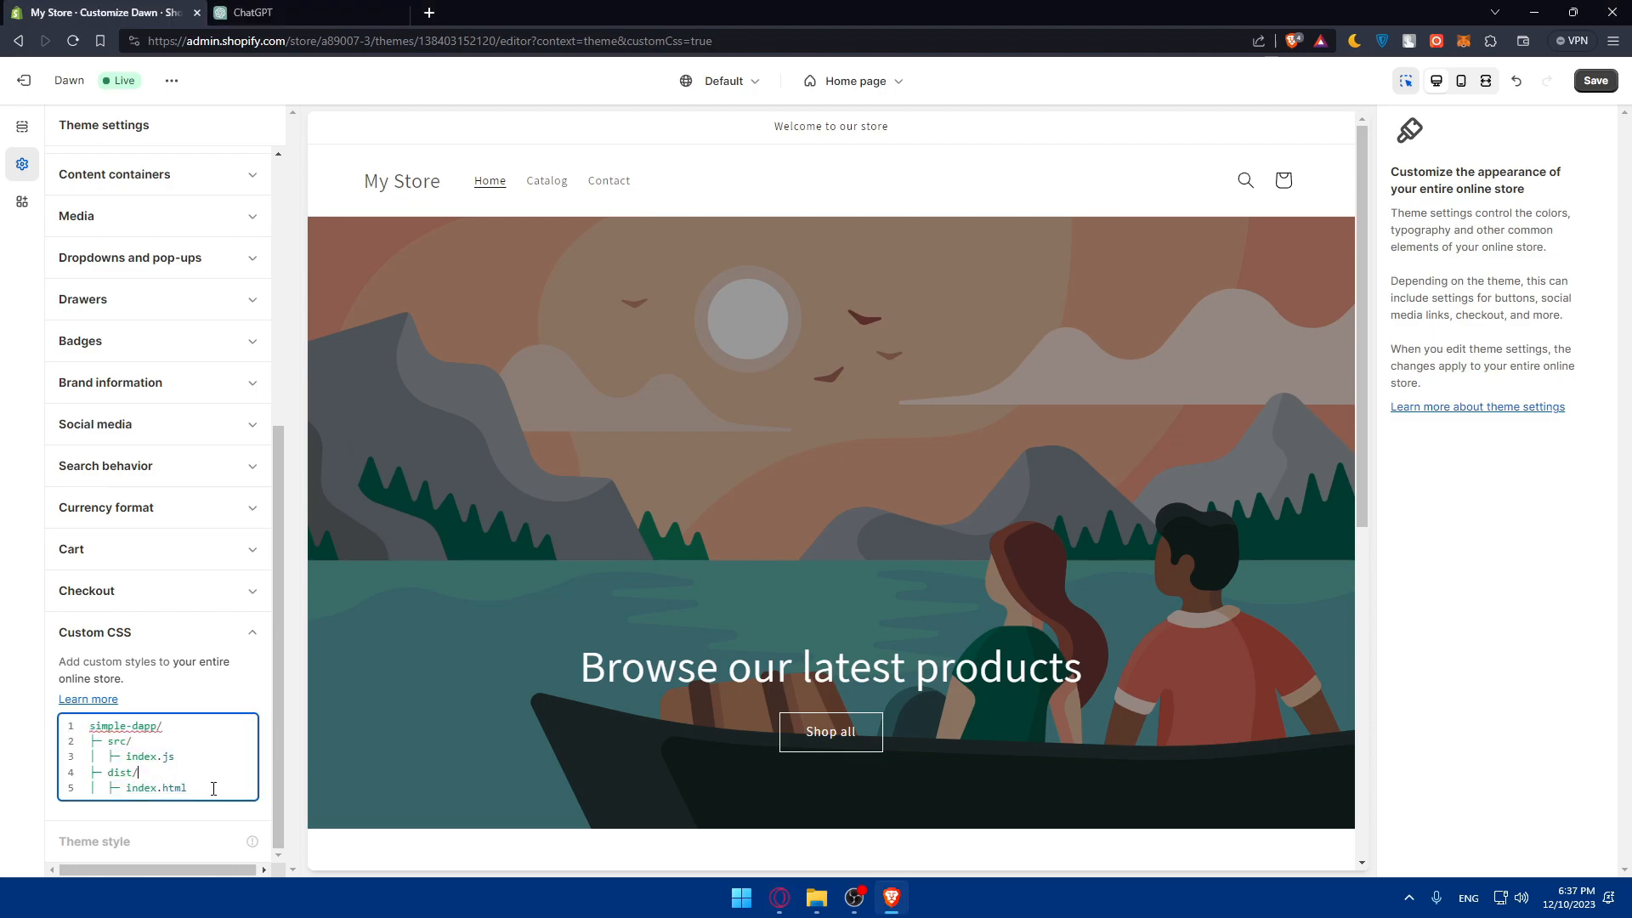
left_click(138, 773)
key("alt+Tab")
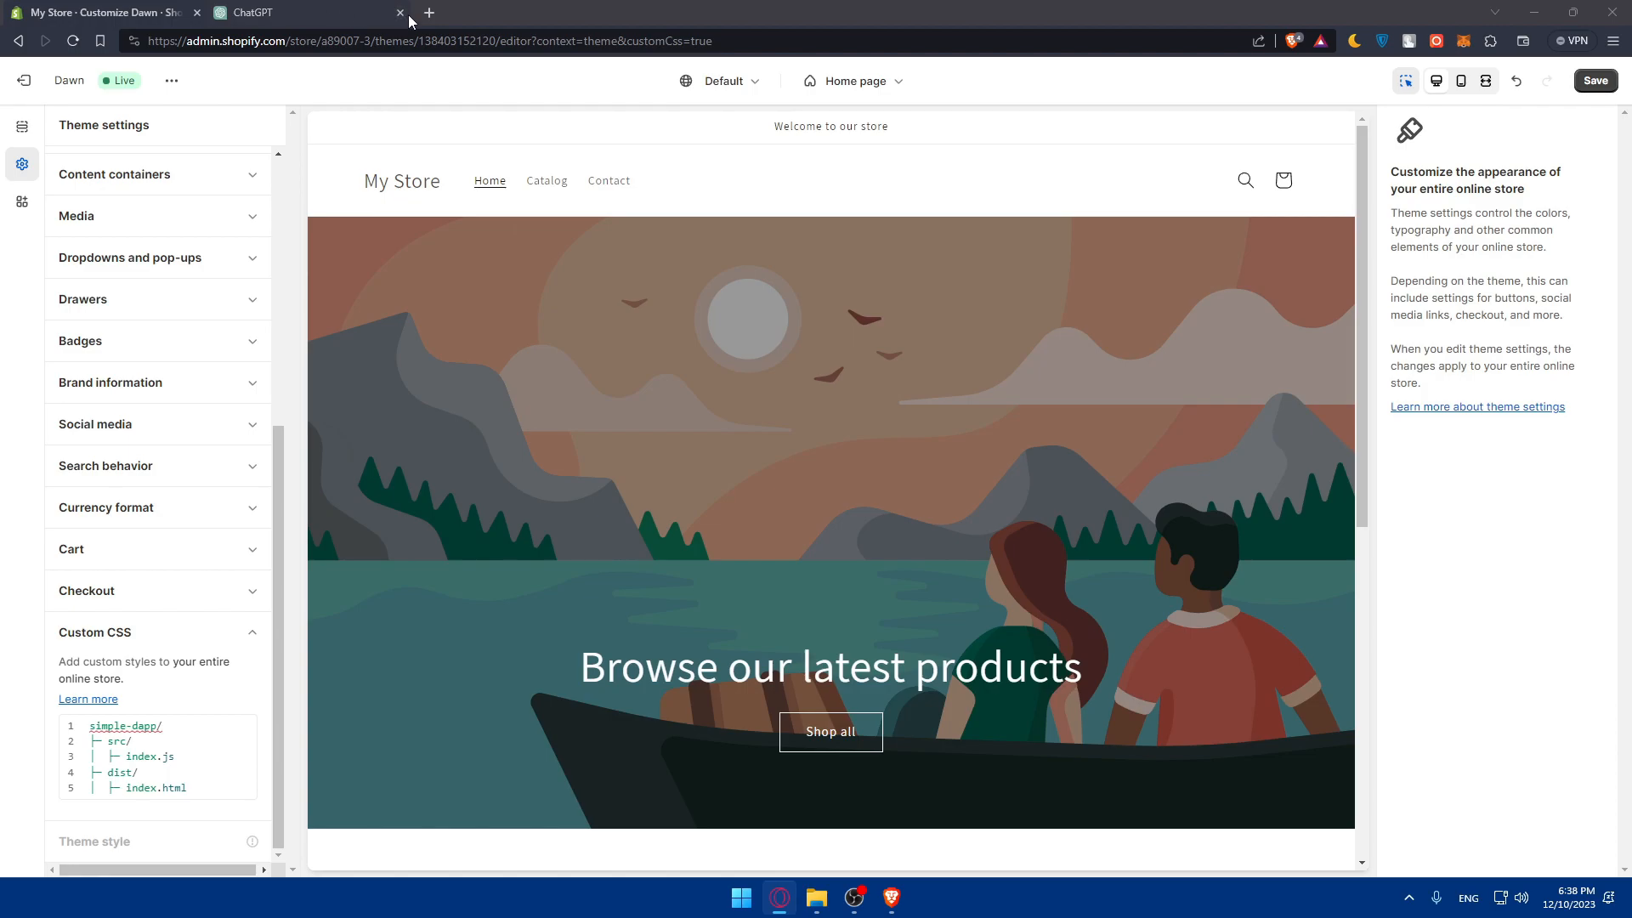
Delete the MetaMask Integration Steps chat in ChatGPT.
left_click(428, 11)
left_click(319, 12)
left_click(197, 166)
left_click(242, 276)
left_click(956, 515)
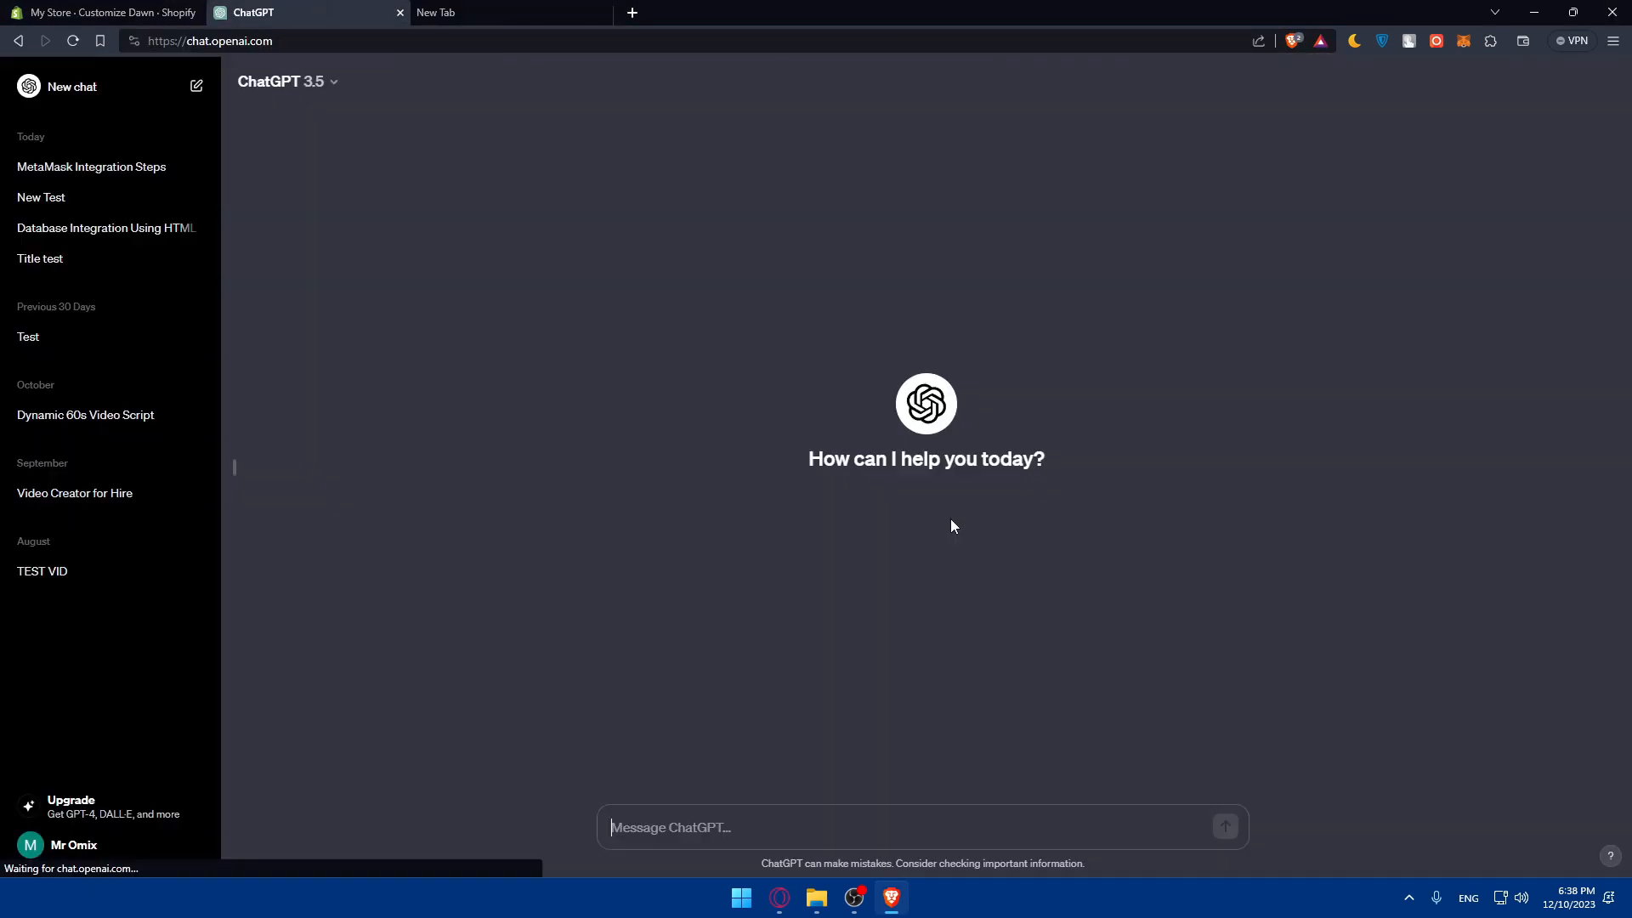
Delete the Database Integration chat as well.
left_click(105, 196)
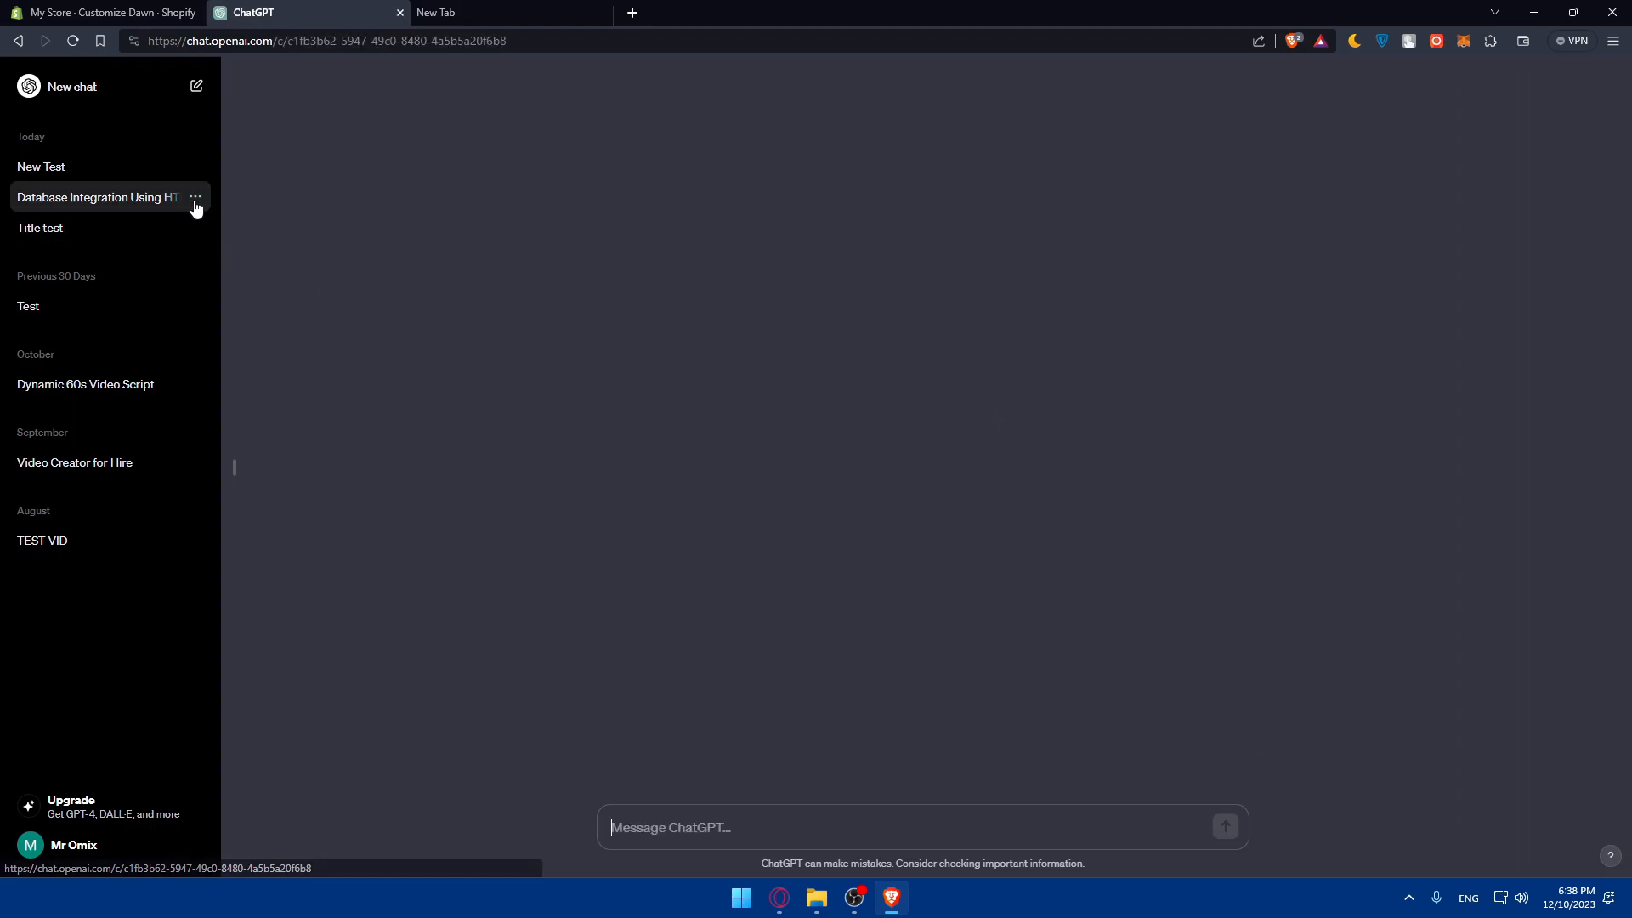
left_click(196, 198)
left_click(242, 308)
left_click(957, 515)
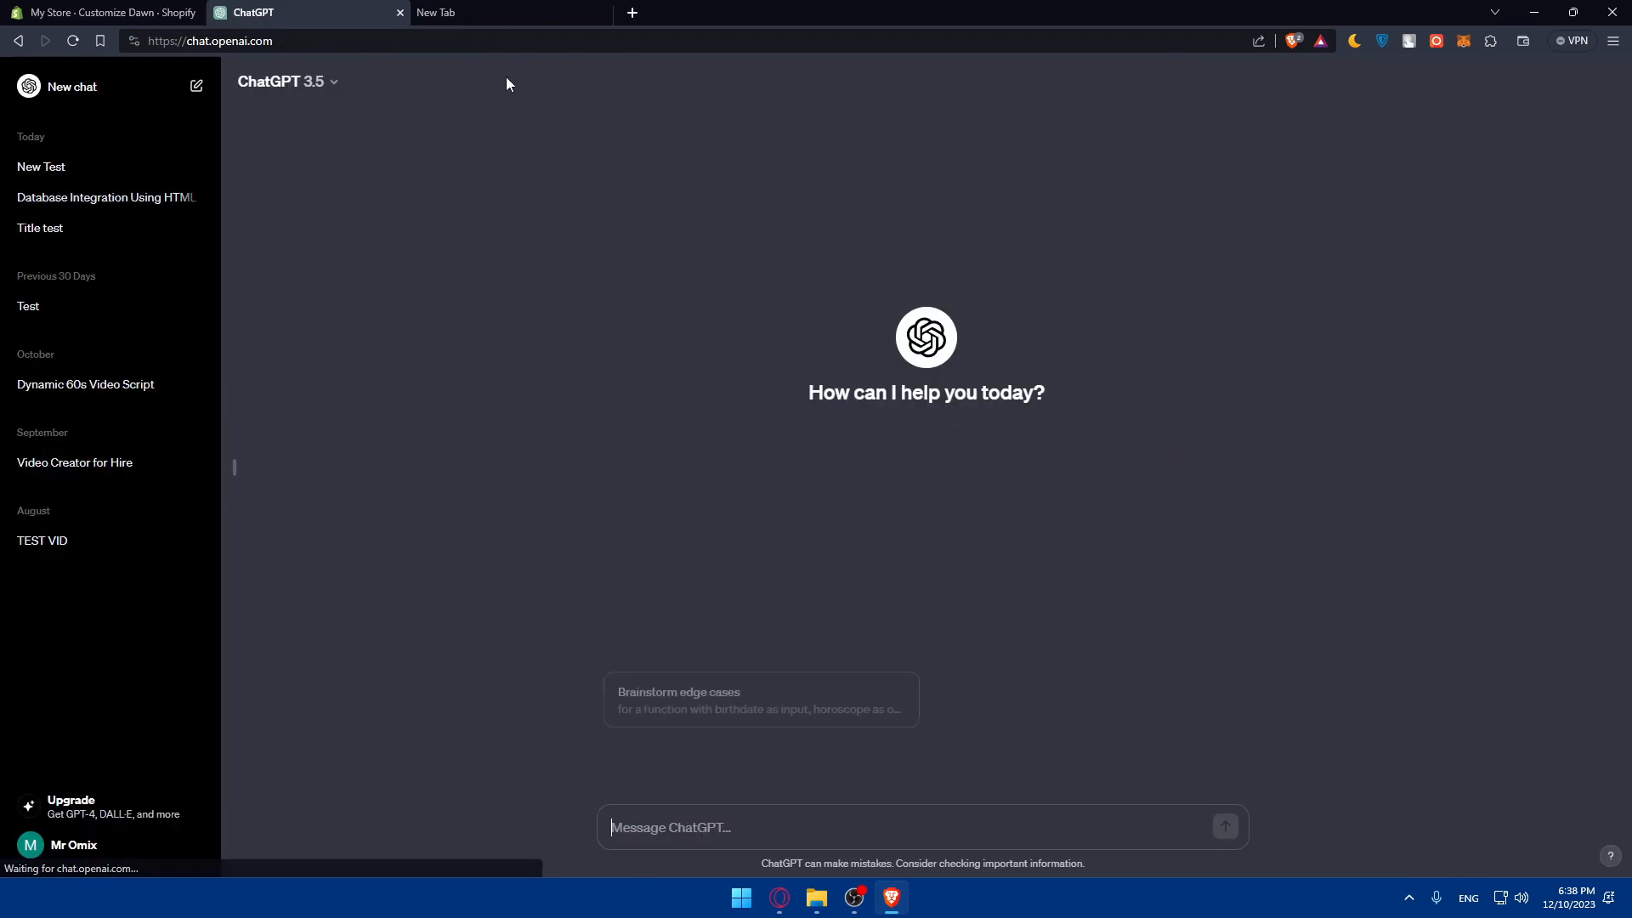
Close the Shopify editor without saving and the ChatGPT tab, leaving a fresh blank tab.
left_click(102, 11)
left_click(198, 12)
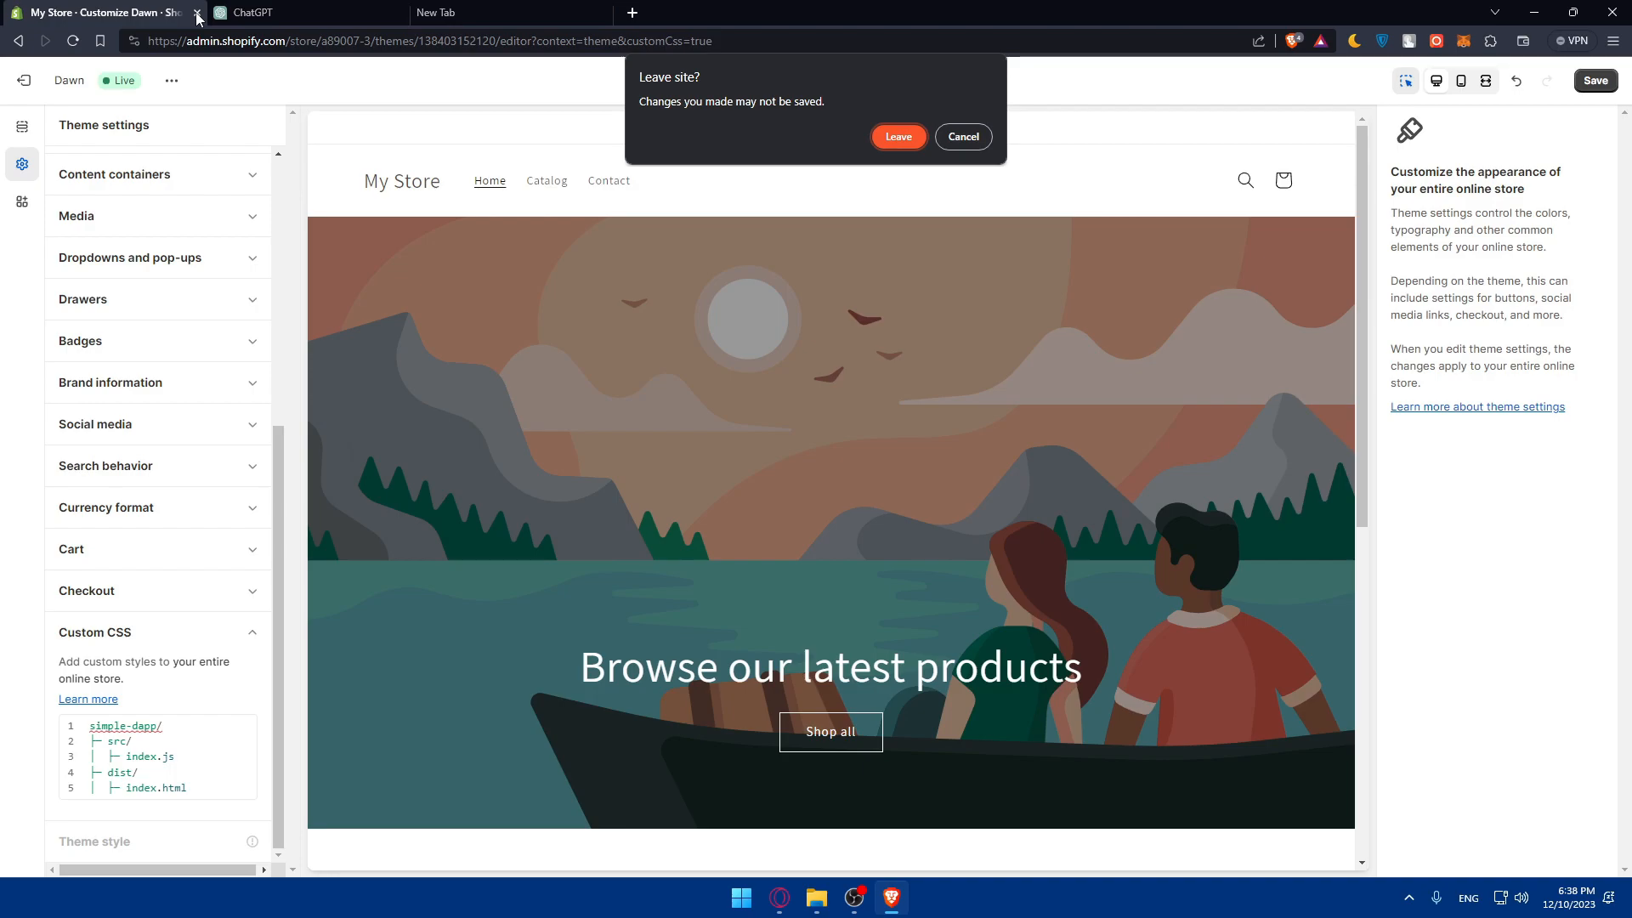
left_click(897, 137)
left_click(198, 12)
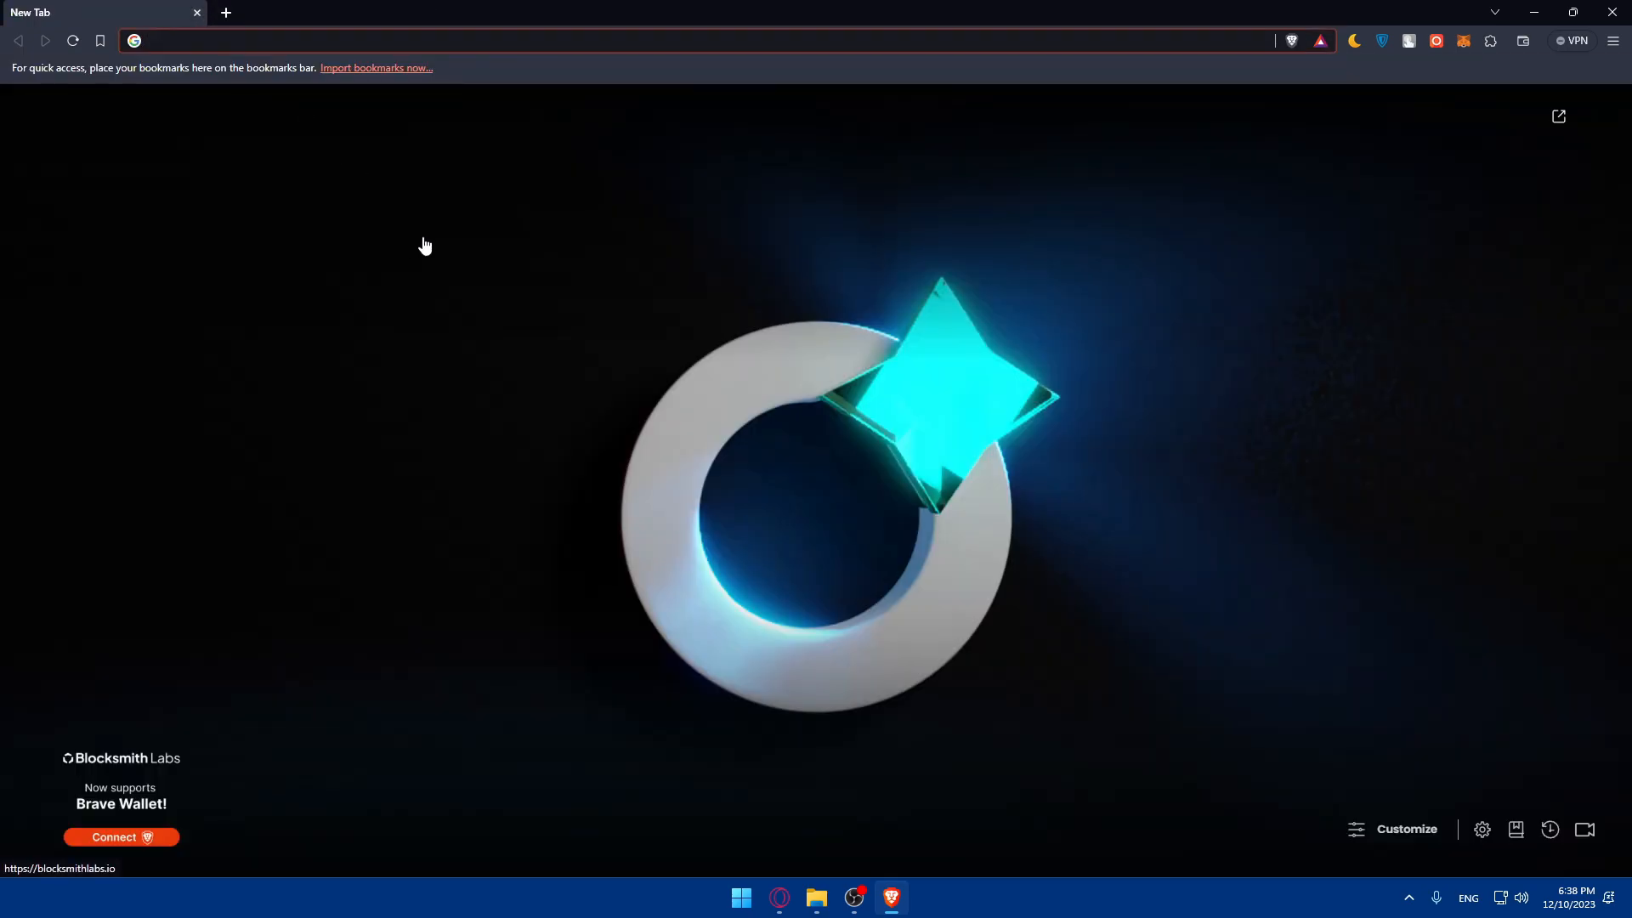
left_click(225, 14)
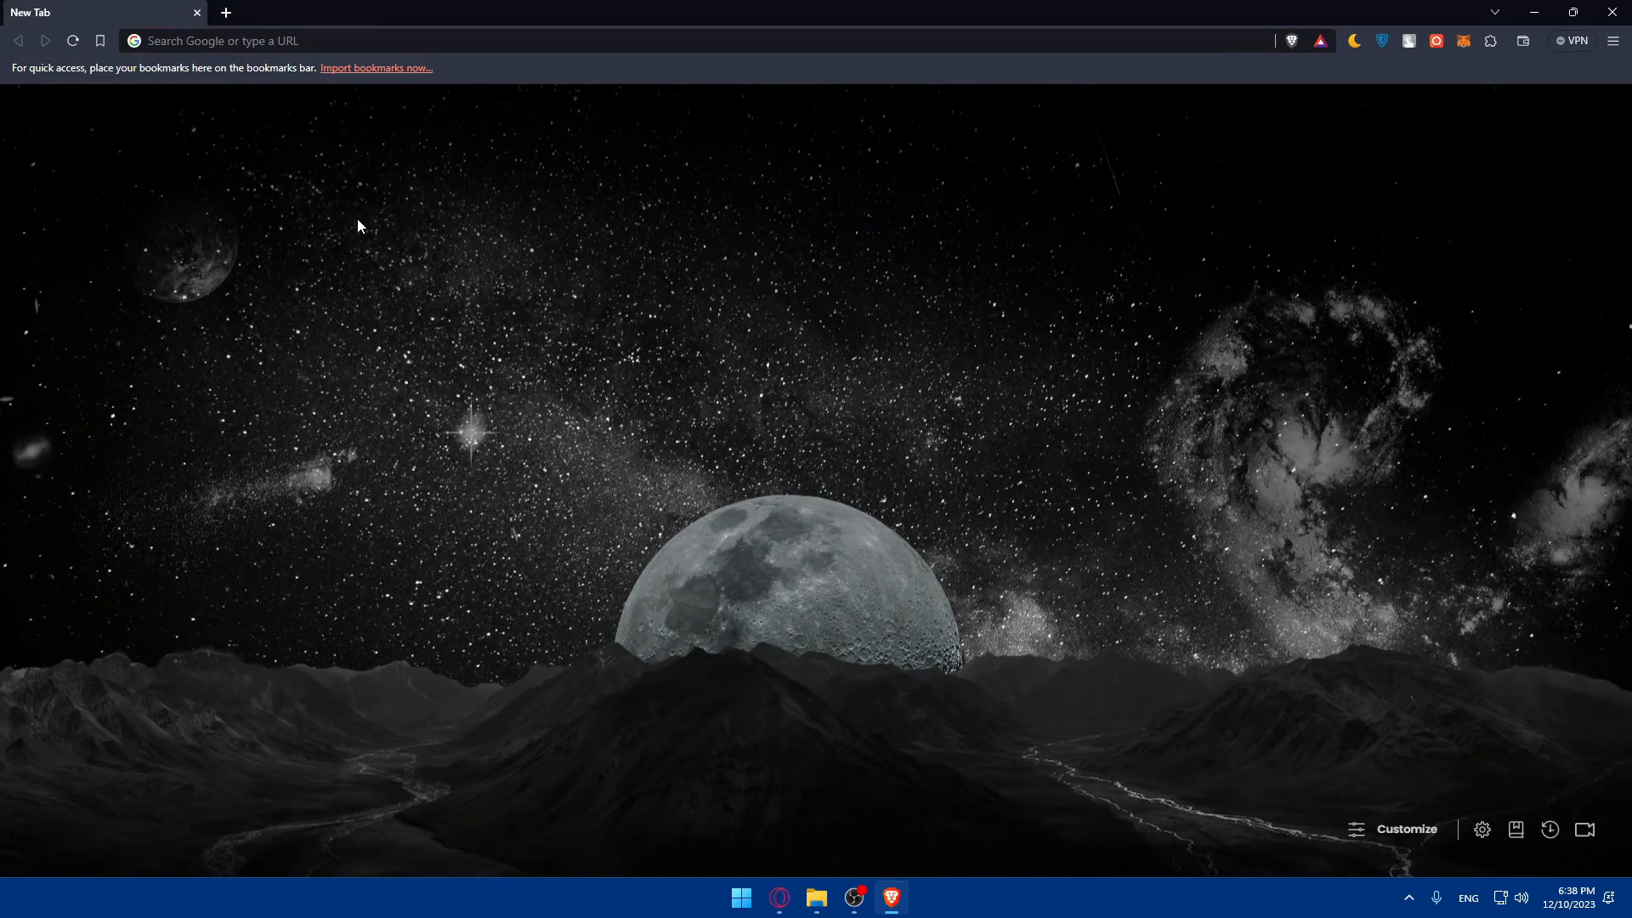